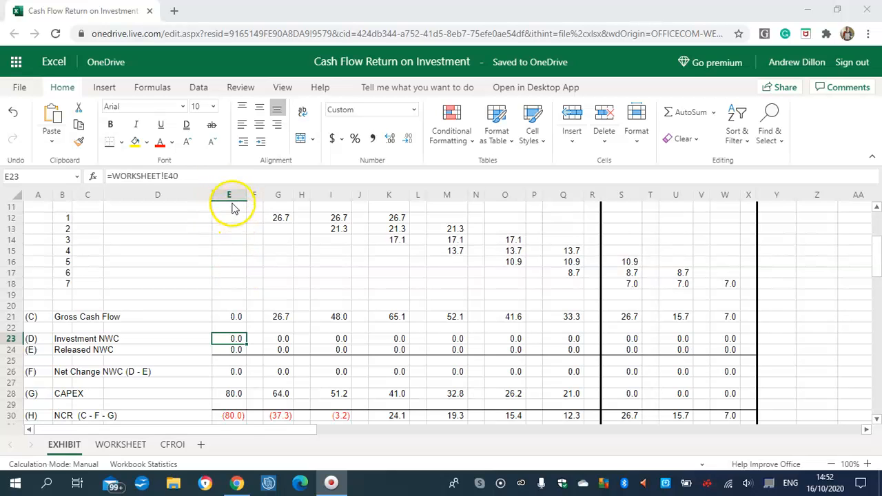
# Inspect the Investment NWC formula in G23 and the Gross Cash Flow sum formulas in I21, K21 and M21.
pyautogui.click(283, 339)
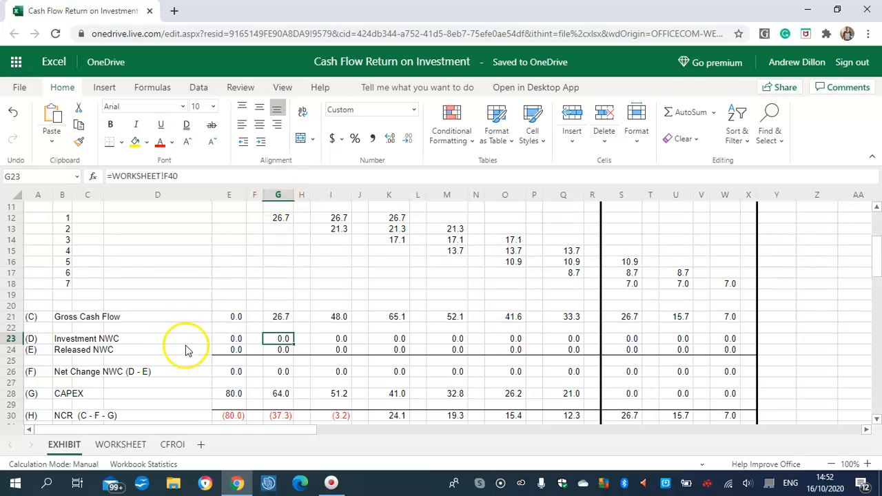
pyautogui.click(339, 318)
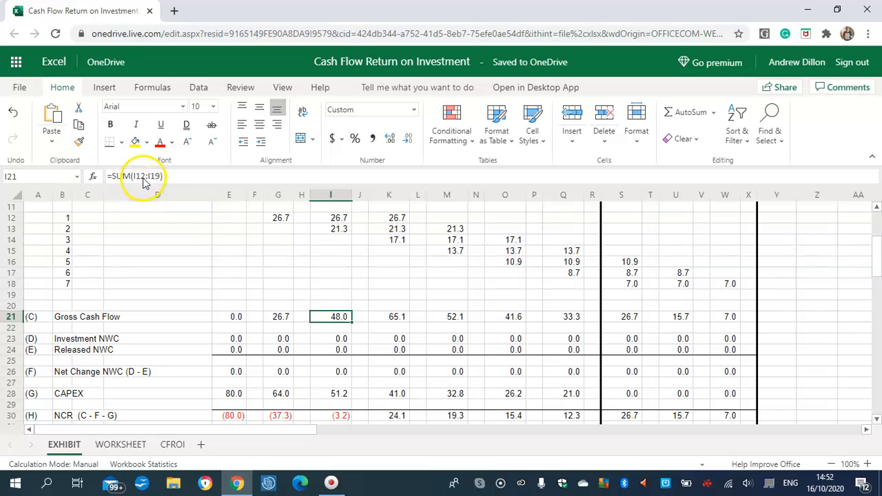
pyautogui.click(391, 318)
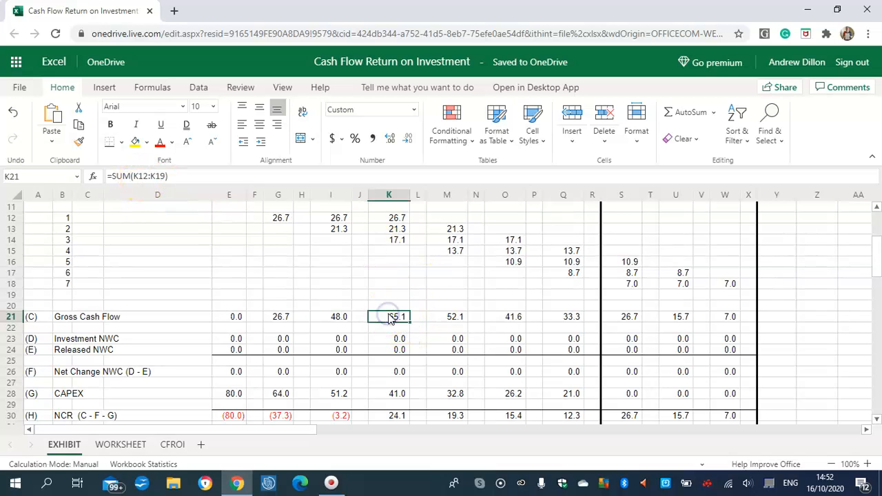
pyautogui.click(458, 319)
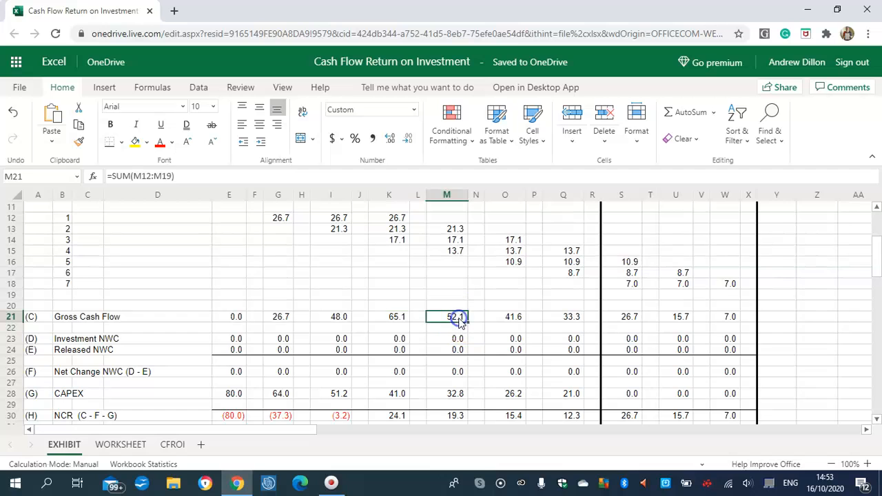
pyautogui.click(145, 176)
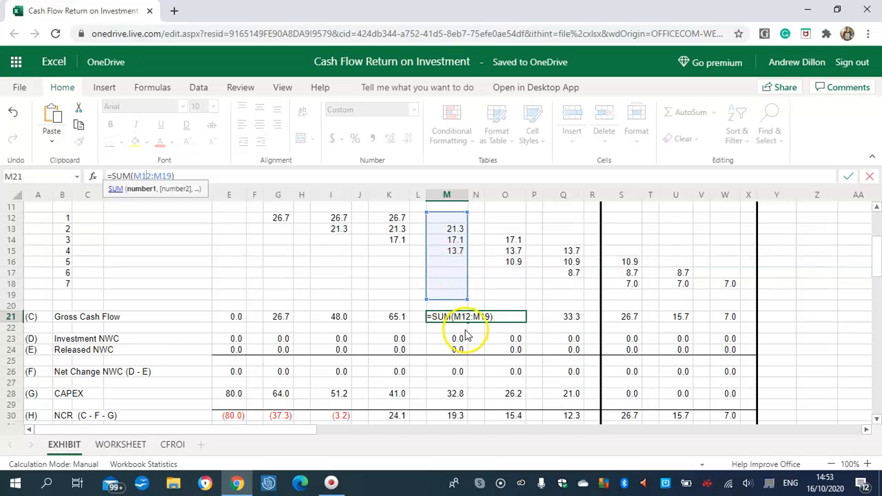
pyautogui.press('Return')
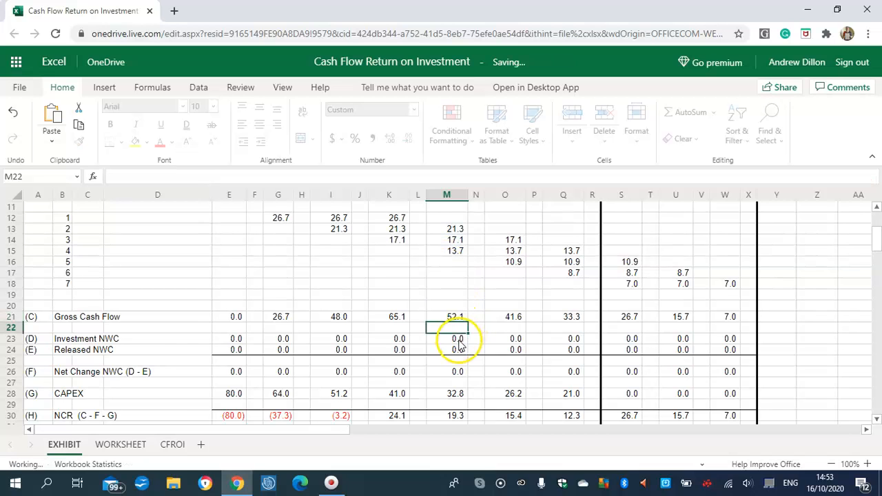
# Inspect the worksheet references behind Investment NWC in M23 and Released NWC in columns E, G and I.
pyautogui.click(458, 341)
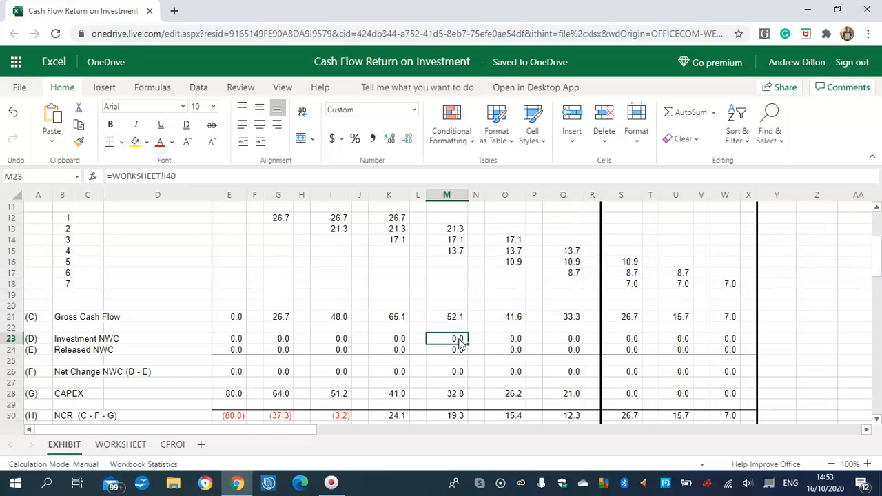
pyautogui.click(283, 348)
pyautogui.click(237, 350)
pyautogui.click(280, 352)
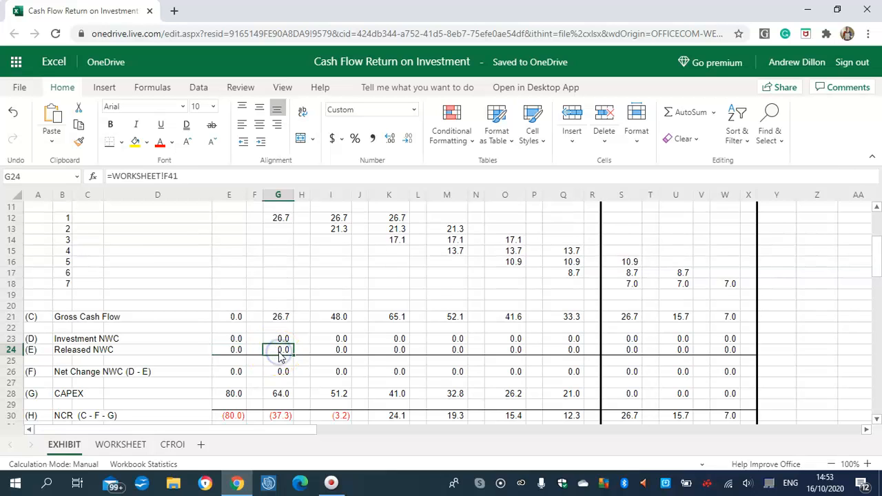
pyautogui.click(346, 351)
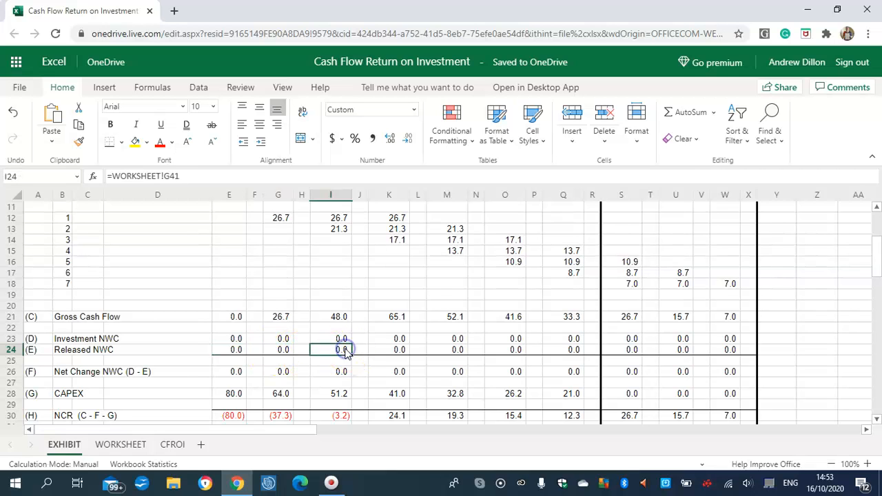
# Examine the Net Change NWC formulas across row 26 and how they draw on rows 23 and 24.
pyautogui.click(236, 373)
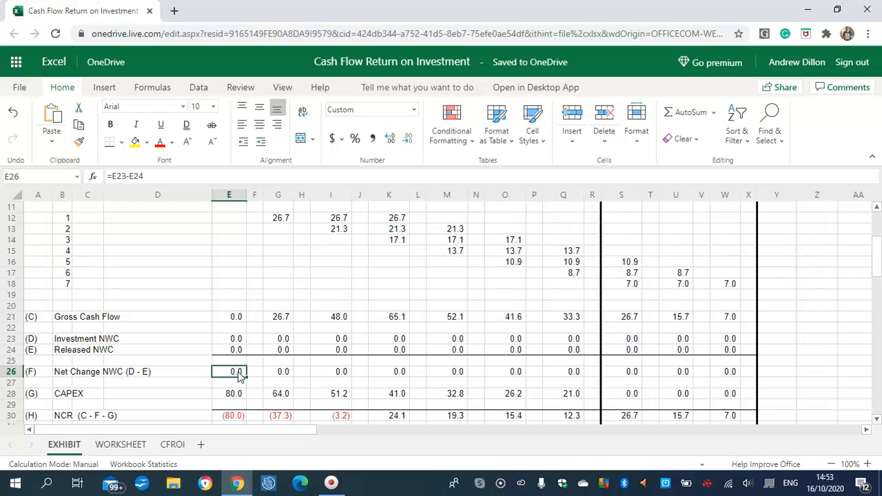
pyautogui.click(236, 340)
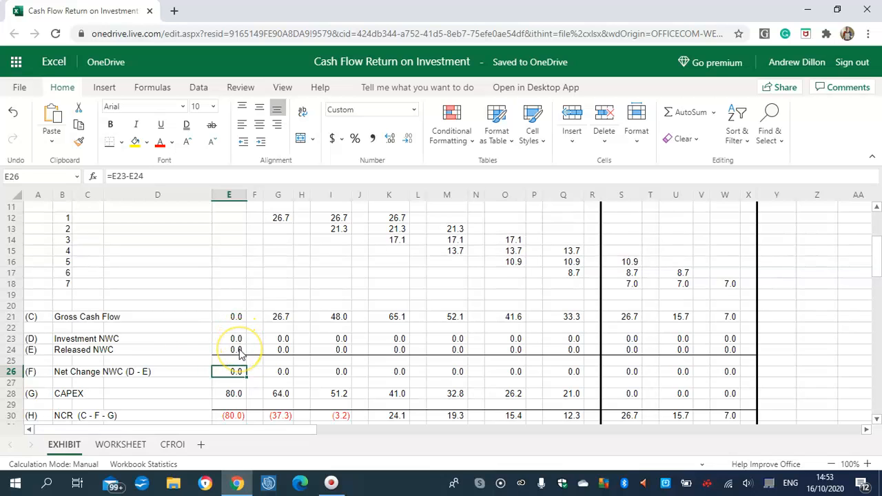
pyautogui.click(282, 372)
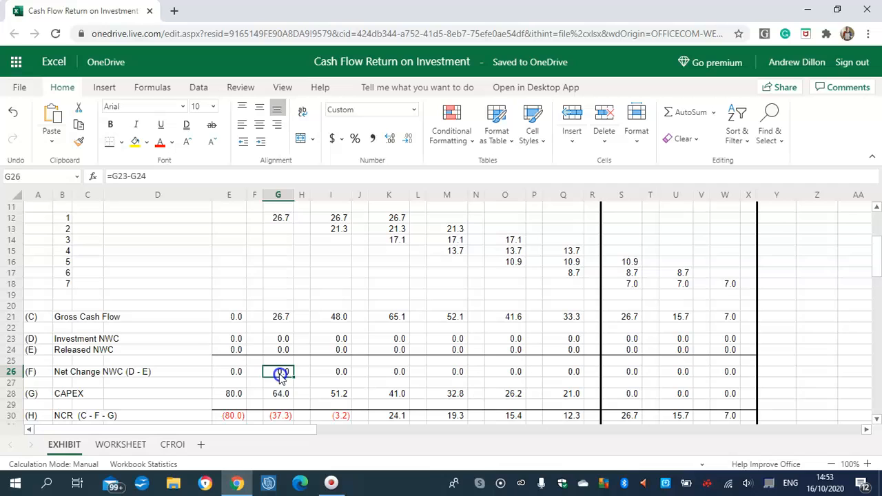
pyautogui.click(343, 373)
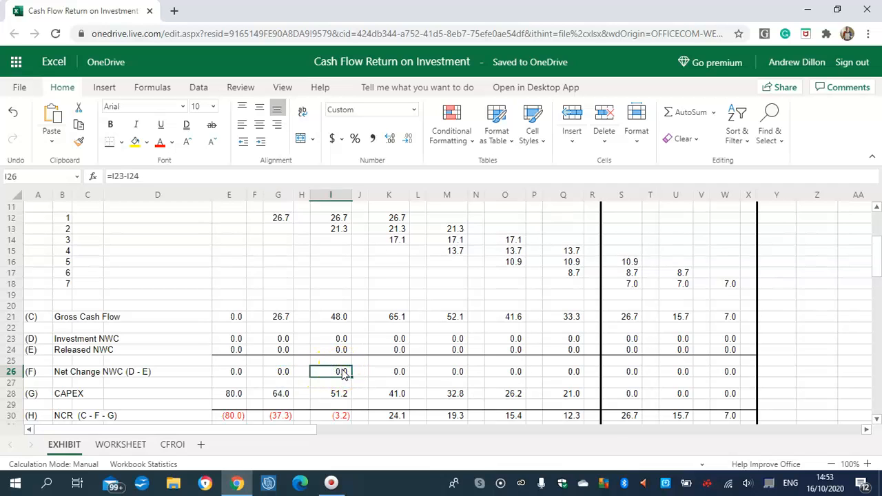
pyautogui.click(398, 373)
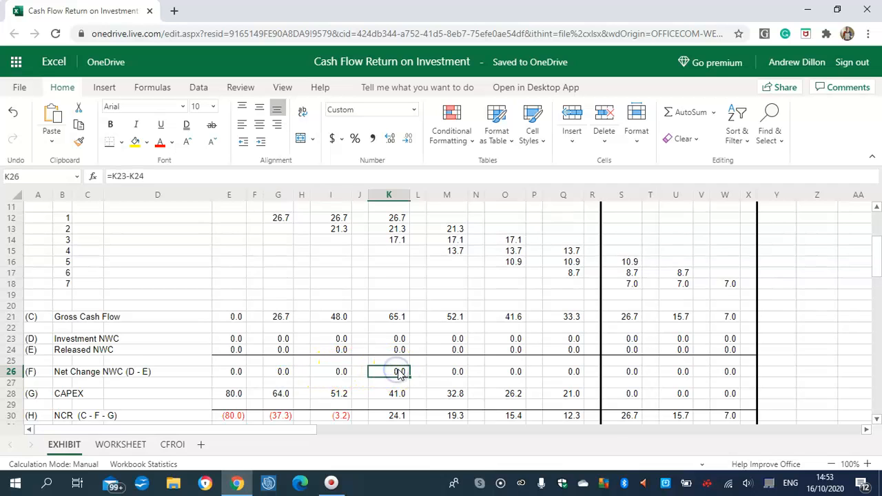
pyautogui.click(455, 366)
pyautogui.click(457, 372)
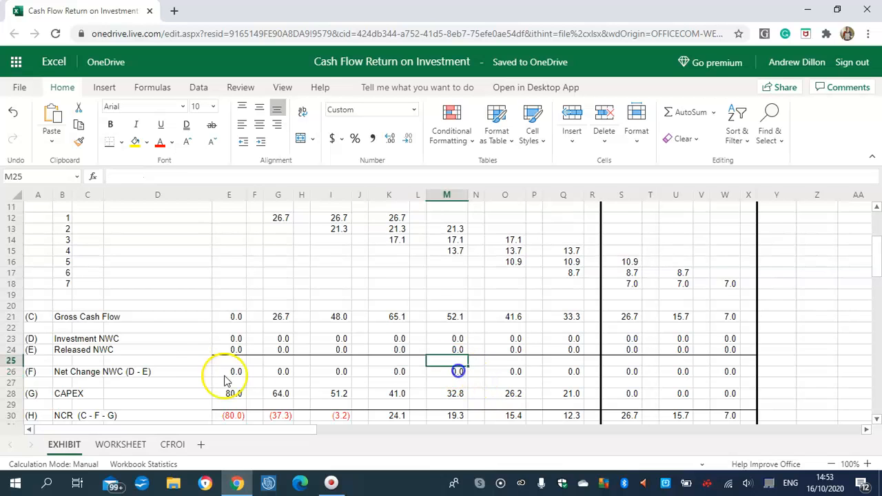
# Check the CAPEX references in E28, G28 and I28 and the NCR formula in E30.
pyautogui.click(238, 396)
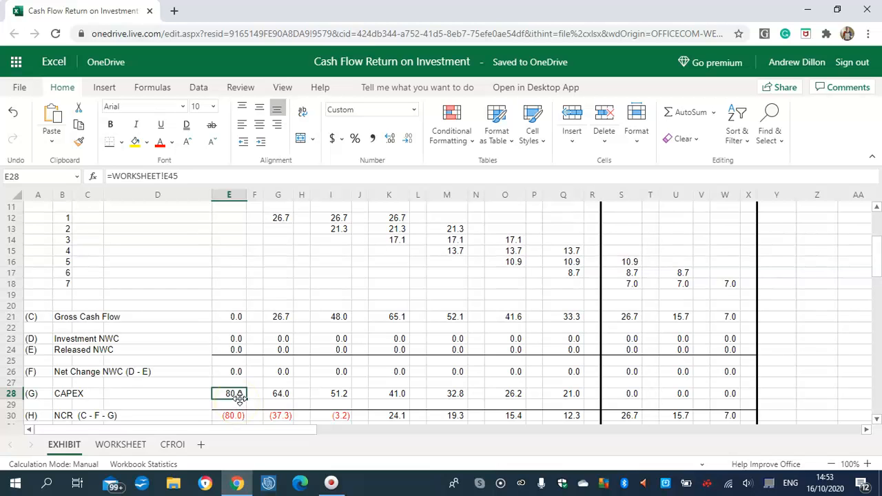
pyautogui.click(280, 393)
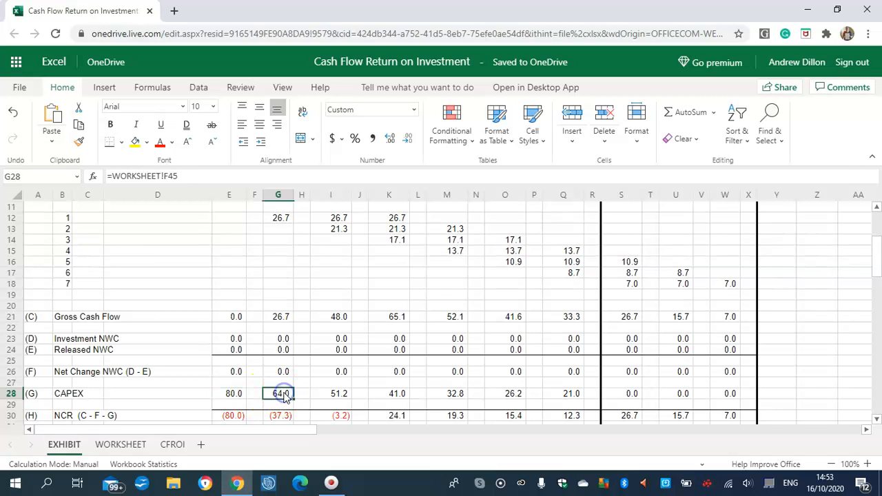
pyautogui.click(332, 393)
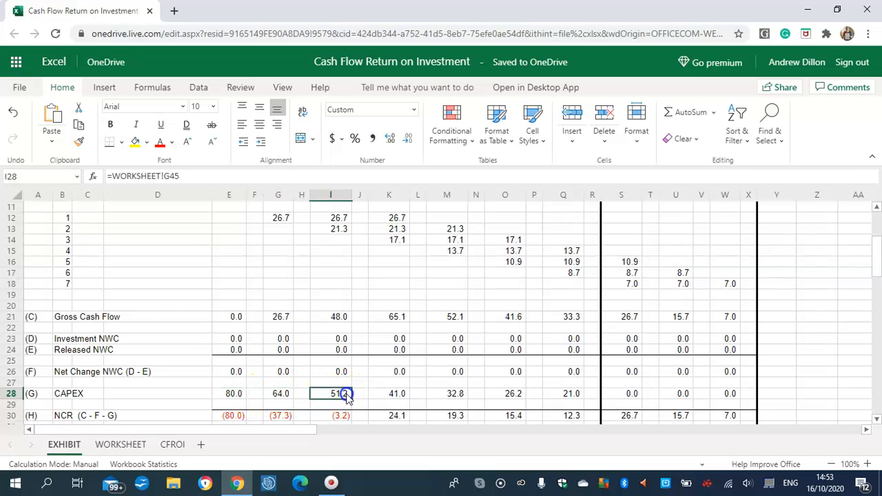
pyautogui.click(235, 417)
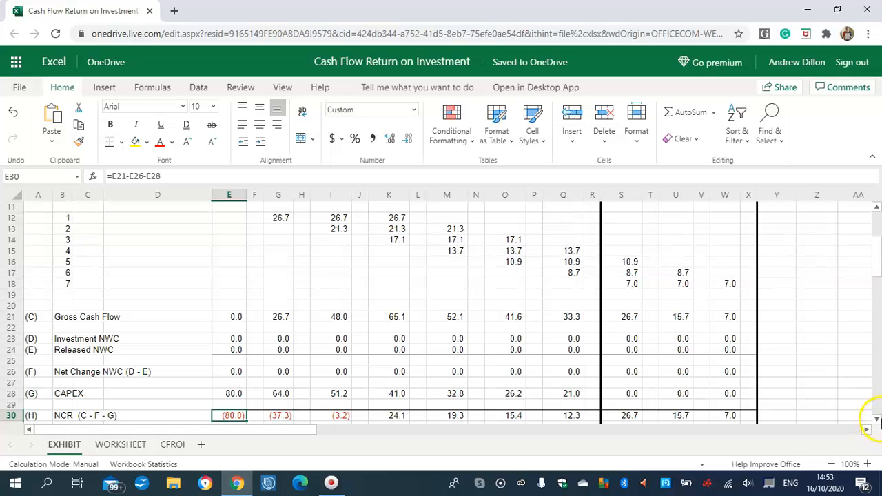
# Inspect the references behind Balance Sheet - NWC in E33 and Balance Sheet - Gross Assets in E34 and G34.
pyautogui.click(877, 419)
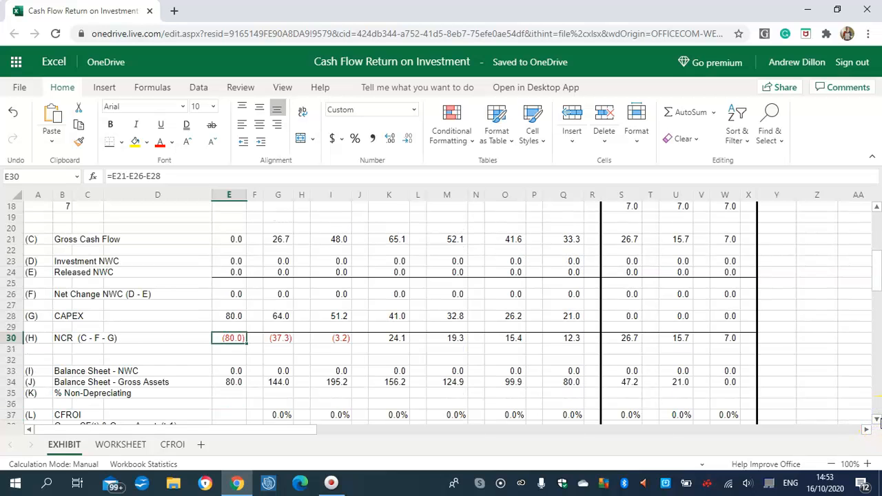
pyautogui.click(877, 419)
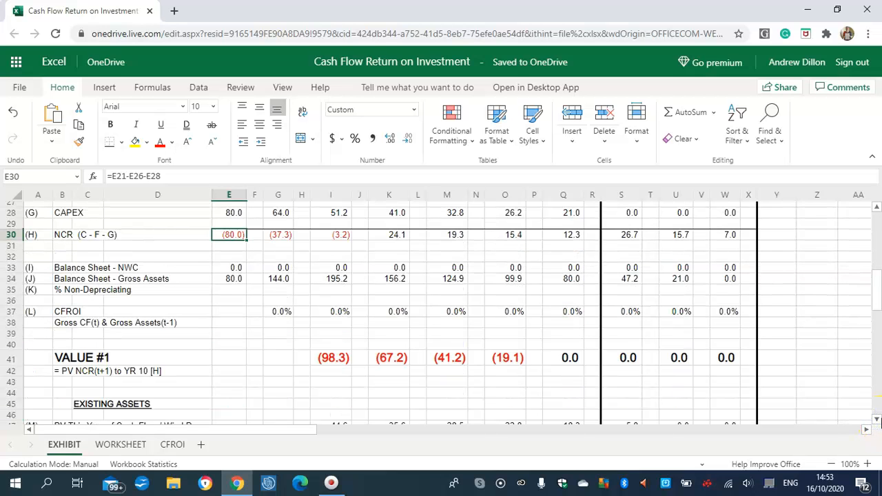
pyautogui.click(237, 266)
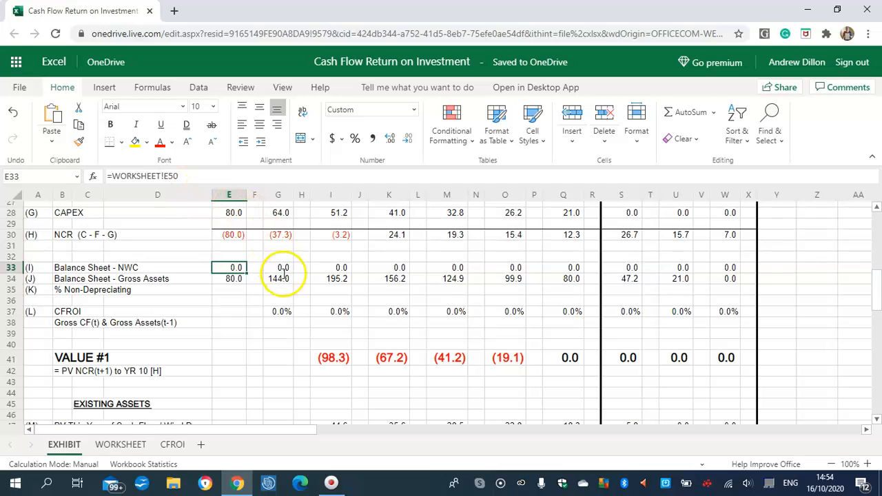
pyautogui.click(238, 279)
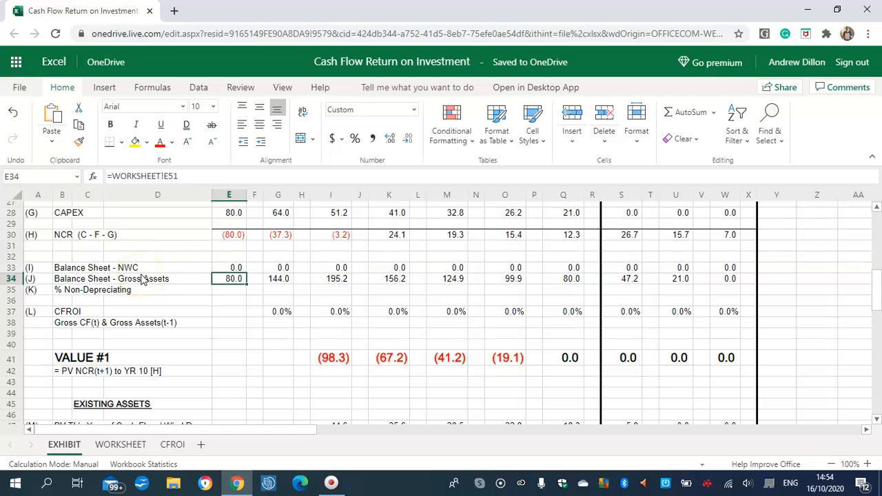
pyautogui.click(282, 278)
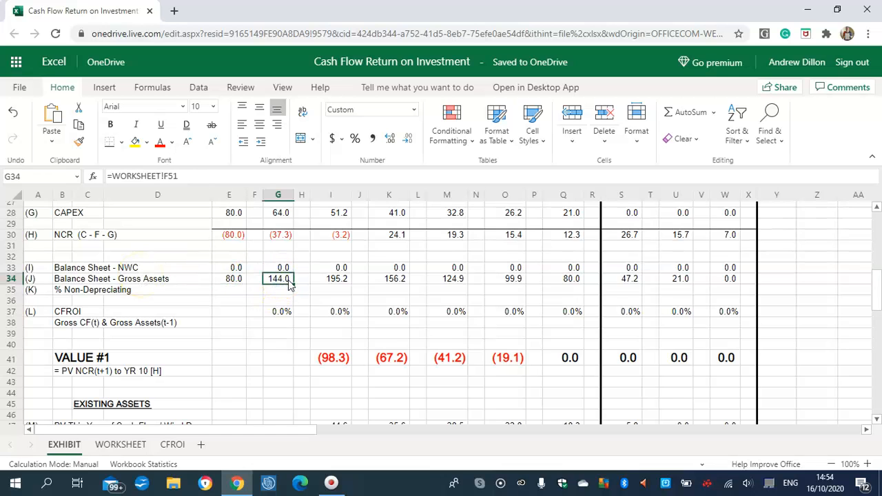
# Check the % Non-Depreciating references in cells E35, G35 and I35.
pyautogui.click(237, 289)
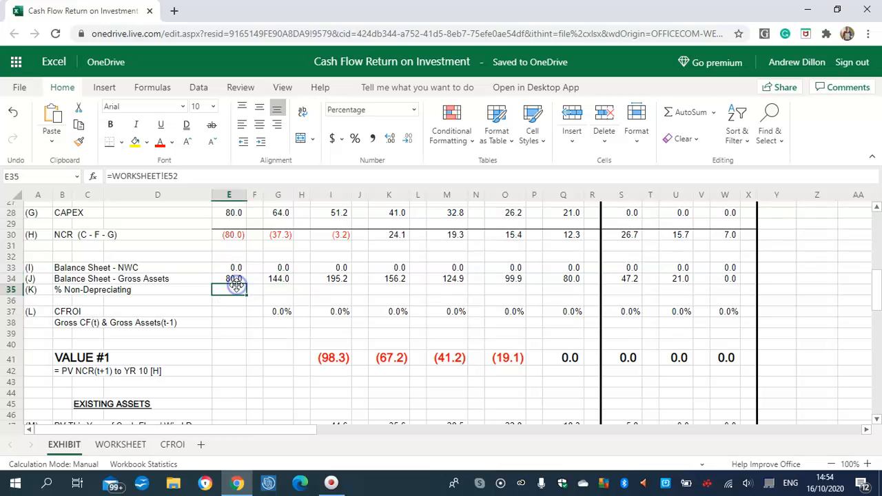
pyautogui.click(279, 291)
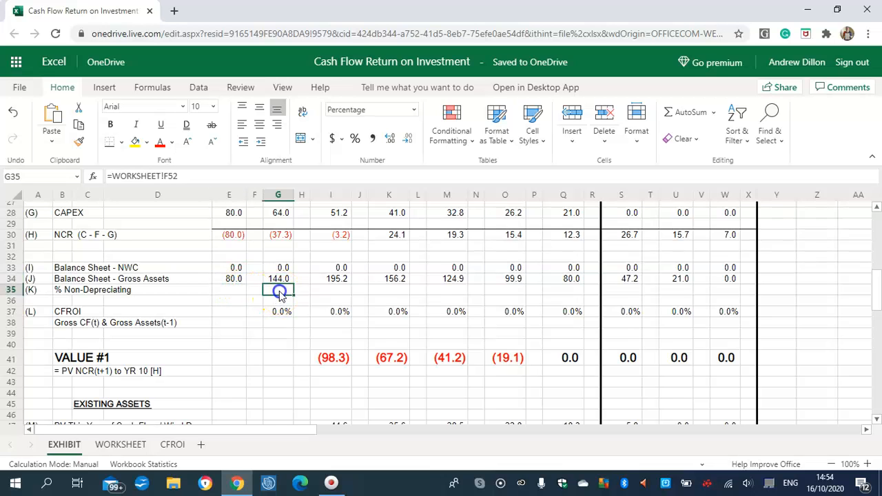
pyautogui.click(336, 292)
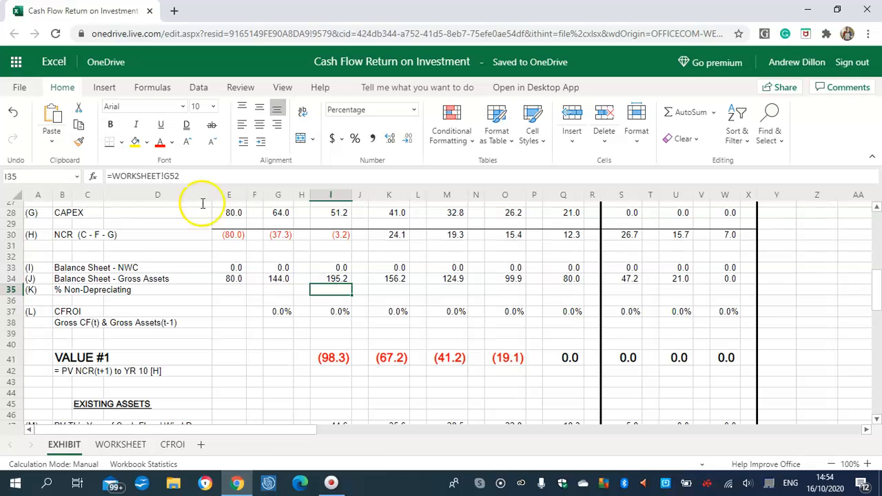
pyautogui.press('Down')
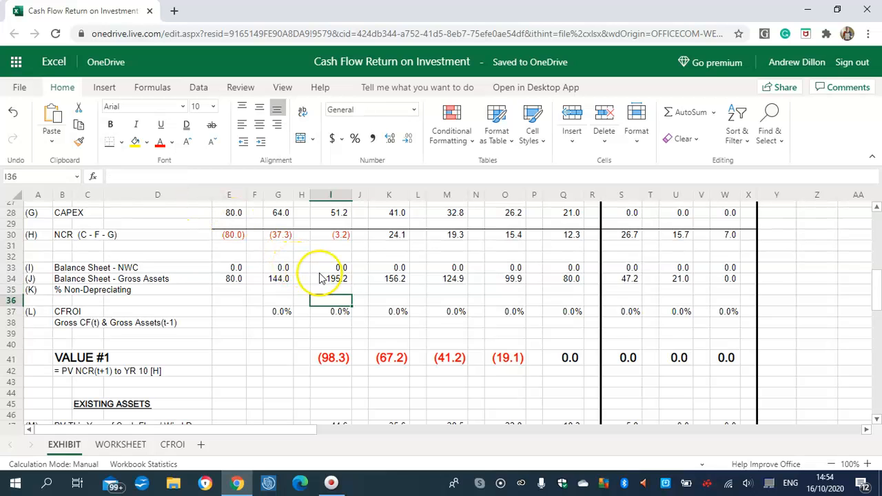
pyautogui.click(335, 289)
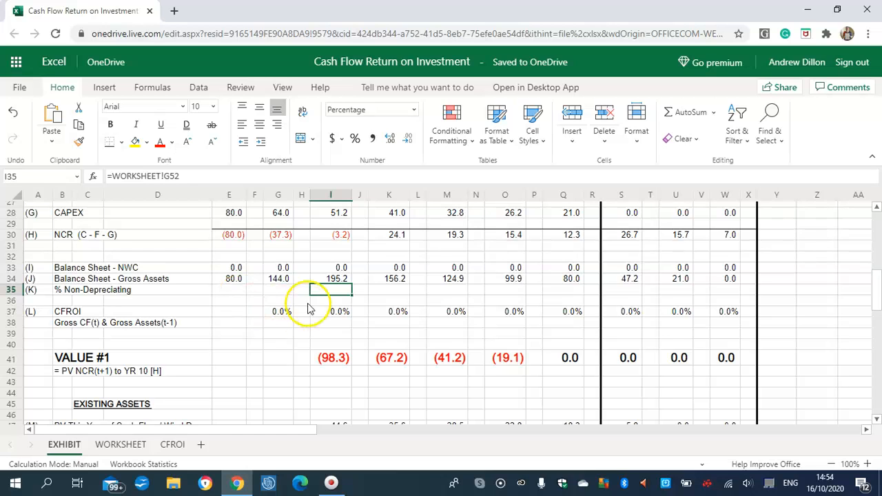
# Inspect the CFROI references in G37, I37 and K37 and the VALUE #1 reference in I41.
pyautogui.click(277, 312)
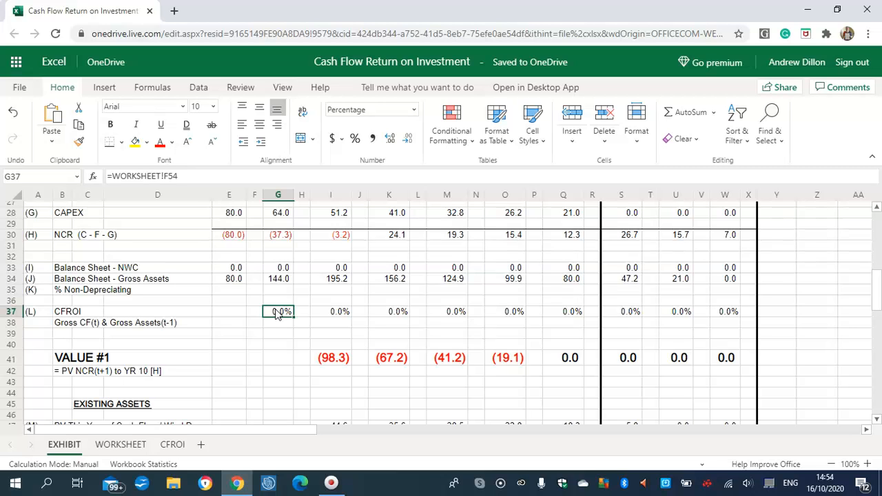
pyautogui.press('Right')
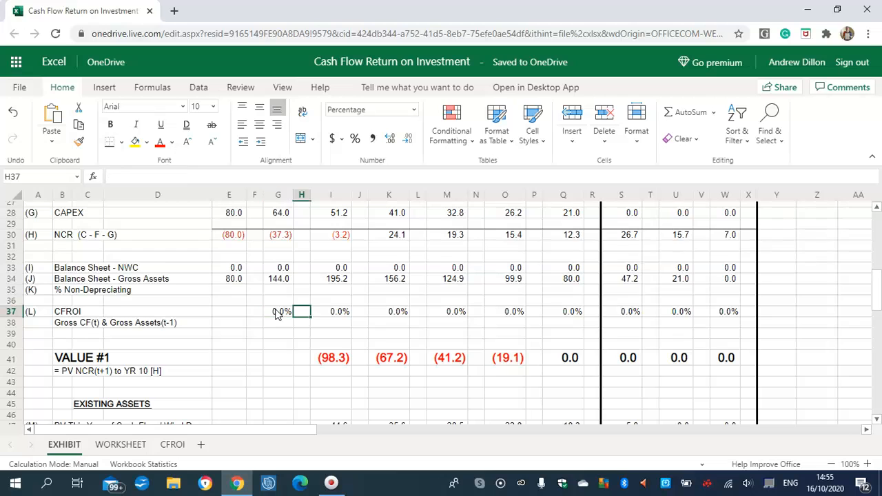
pyautogui.press('Right')
pyautogui.press('Right')
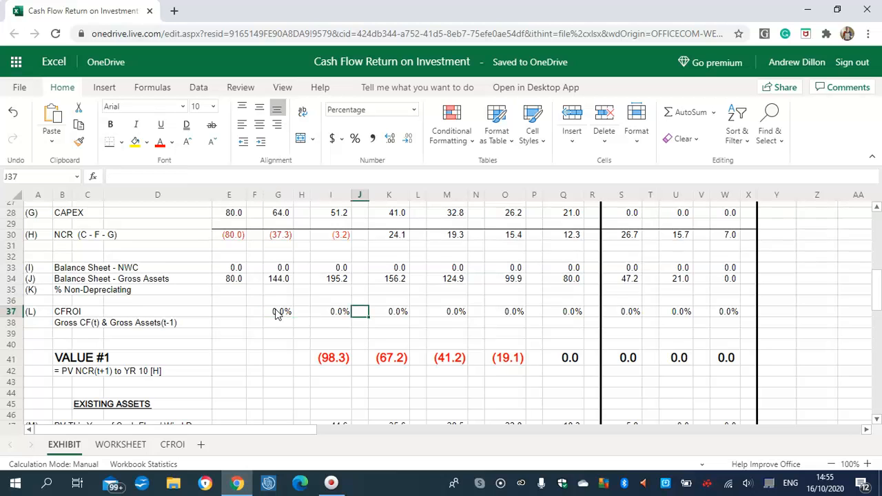
pyautogui.press('Left')
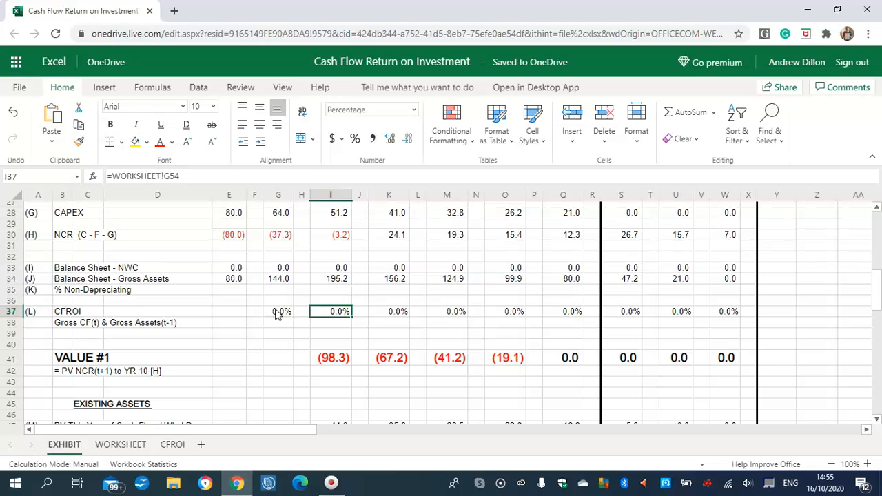
pyautogui.click(398, 315)
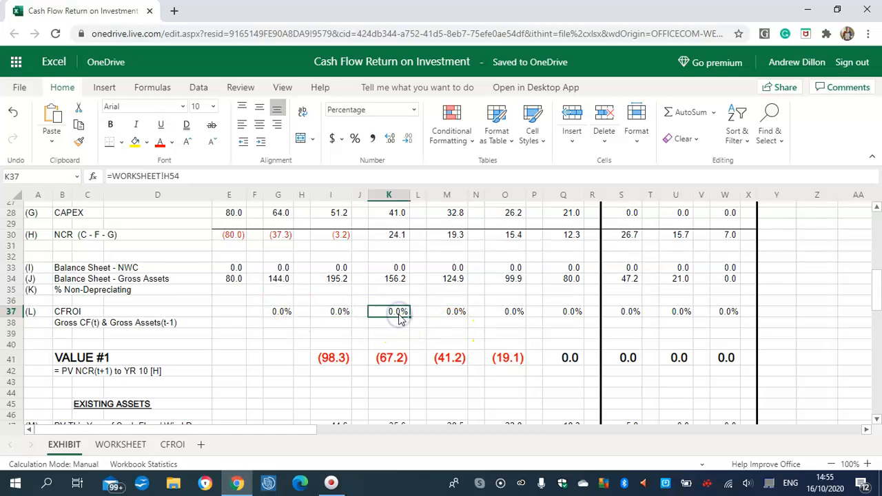
pyautogui.click(333, 363)
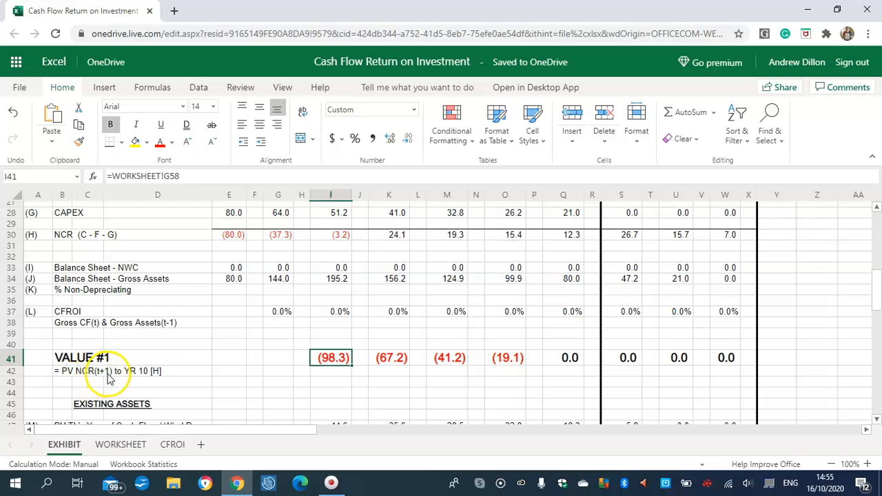
# Check the references behind VALUE #1 in K41 and M41 and PV This Year of Cash Flow / Wind Down in I47, K47 and M47.
pyautogui.click(392, 357)
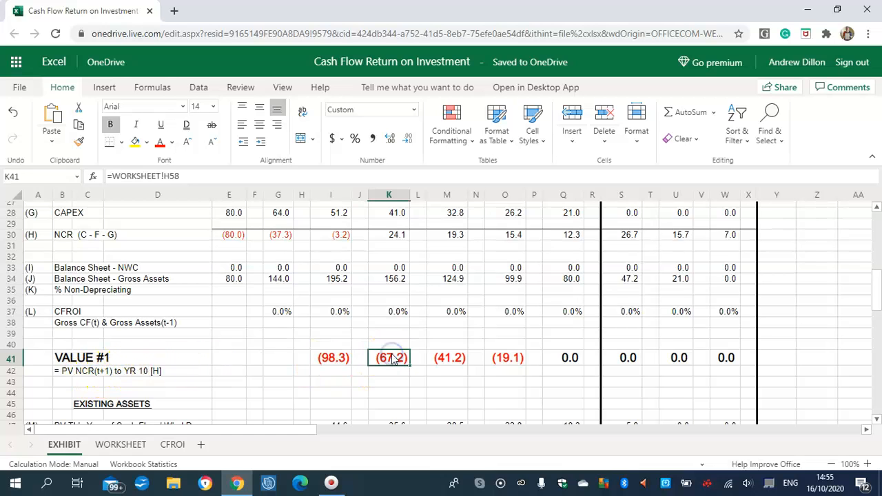
pyautogui.click(457, 359)
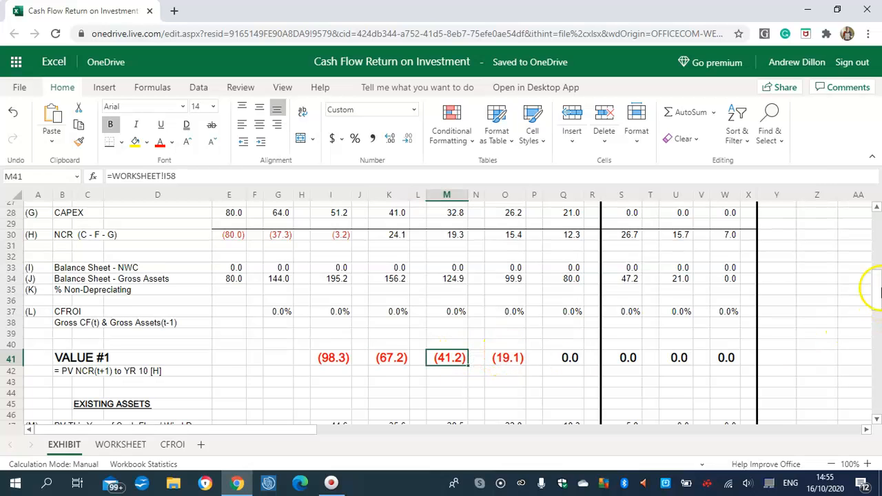
pyautogui.moveTo(876, 294); pyautogui.dragTo(878, 317)
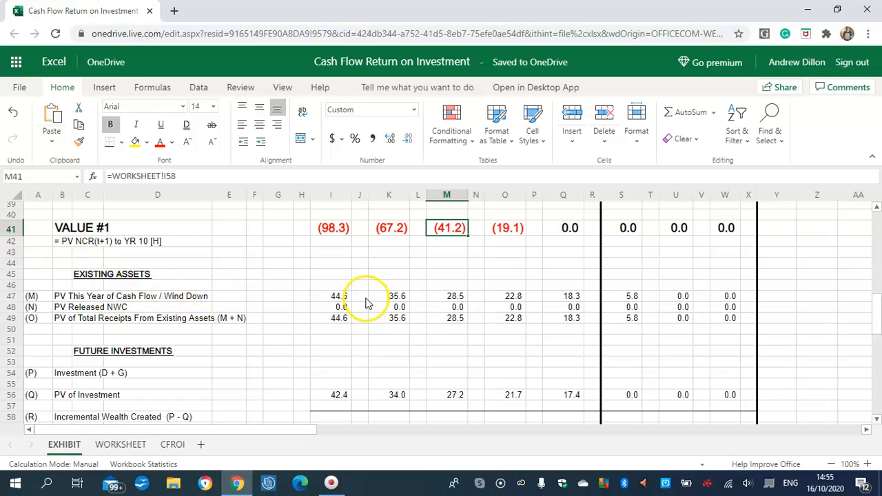
pyautogui.scroll(-1, 359, 300)
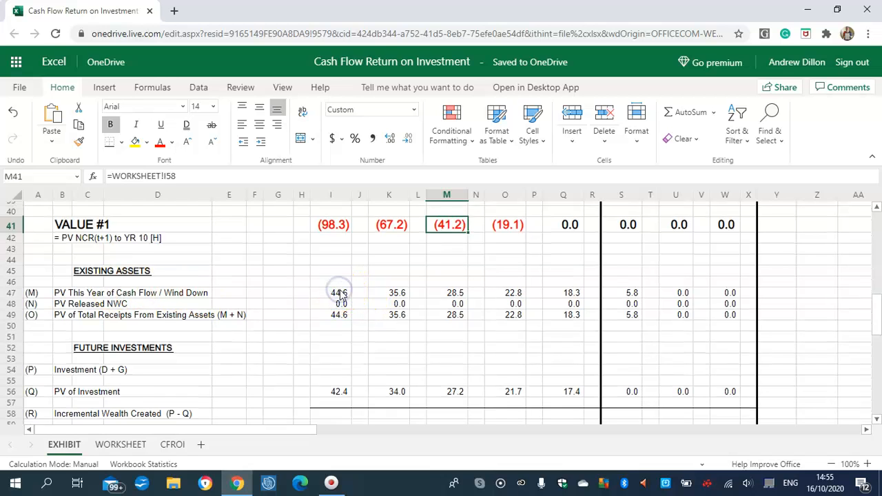
pyautogui.click(340, 295)
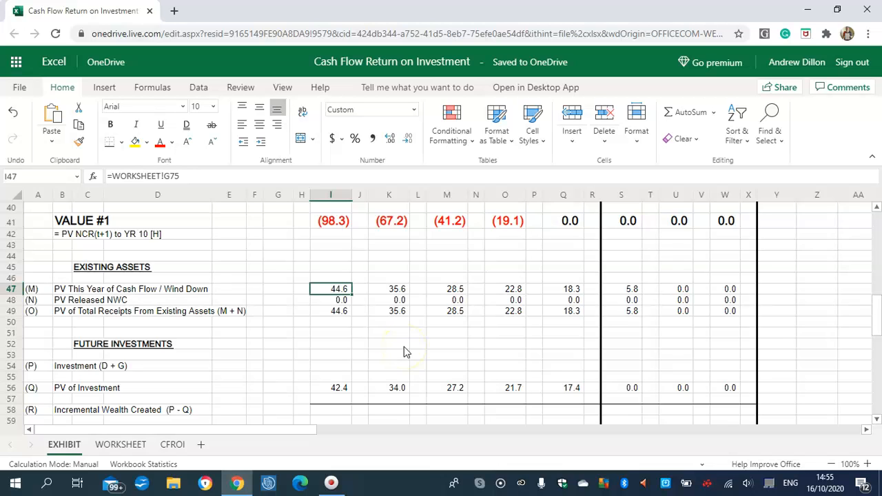
pyautogui.press('Right')
pyautogui.press('Right')
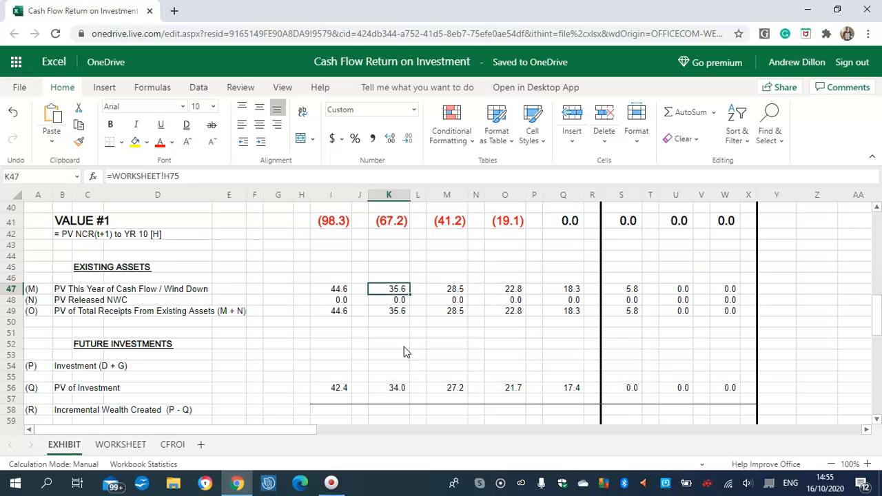
pyautogui.press('Right')
pyautogui.press('Right')
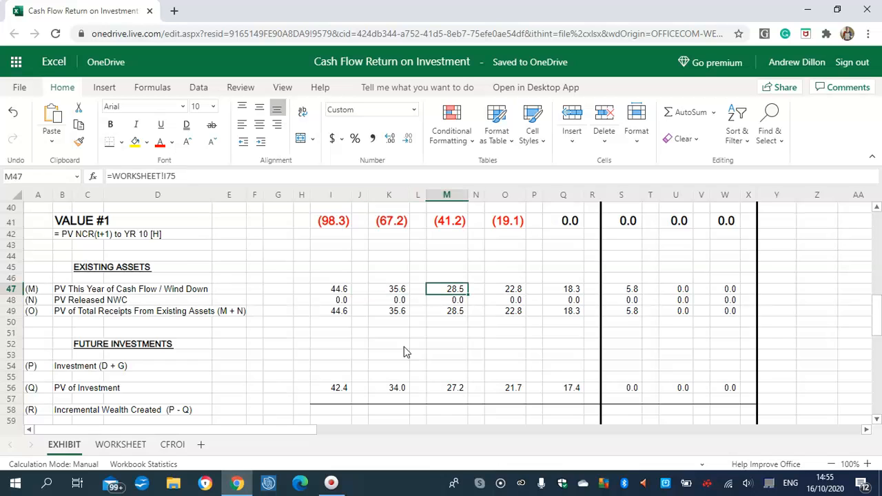
# Inspect the PV Released NWC reference in I48 and the PV of Total Receipts From Existing Assets references in I49, K49 and M49.
pyautogui.click(341, 301)
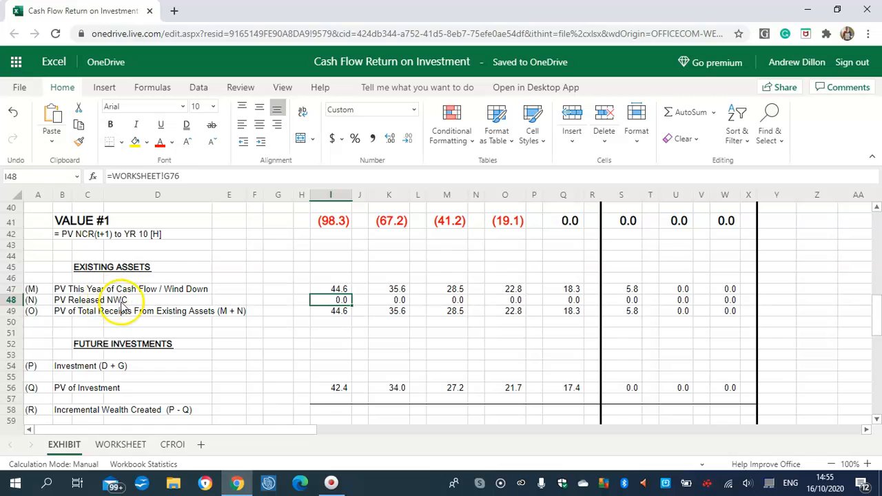
pyautogui.click(341, 311)
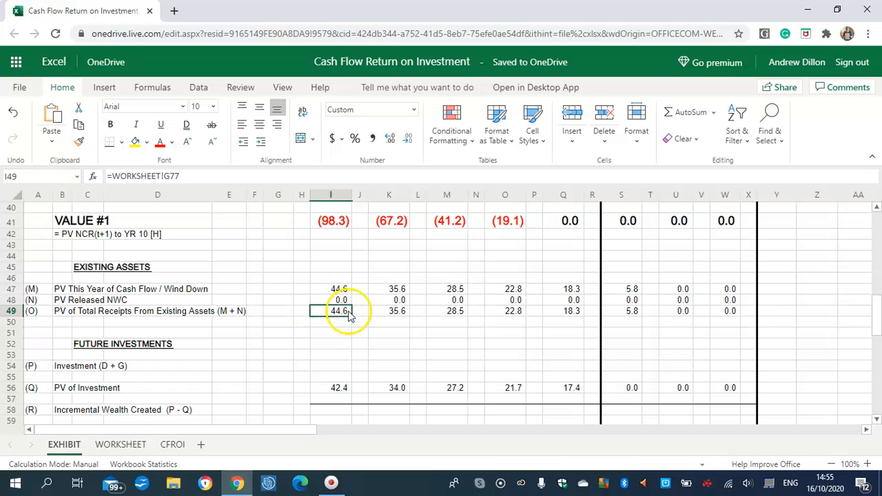
pyautogui.click(393, 313)
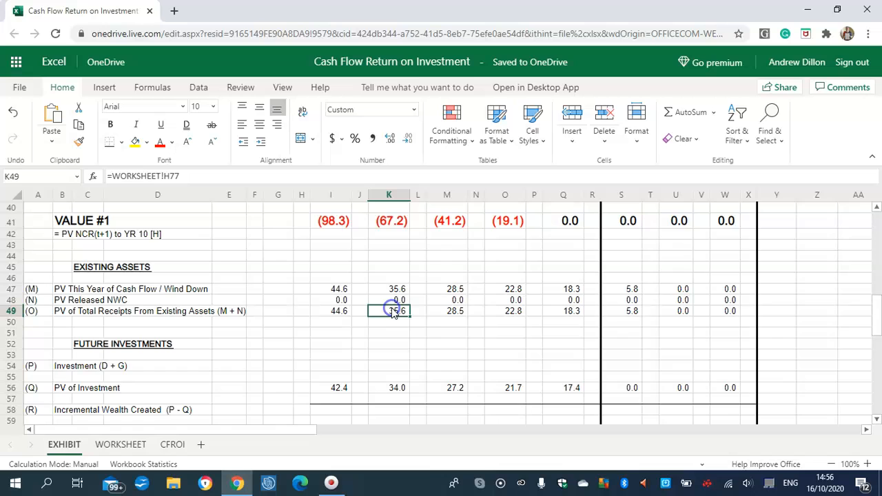
pyautogui.click(457, 310)
# Enter the formula =I23+I28 in cell I54 of the Investment (D + G) row.
pyautogui.click(336, 356)
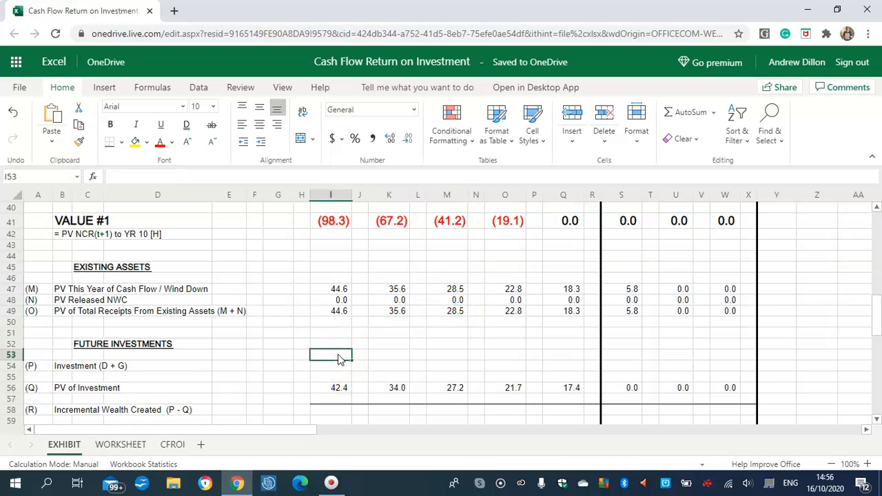
pyautogui.click(341, 368)
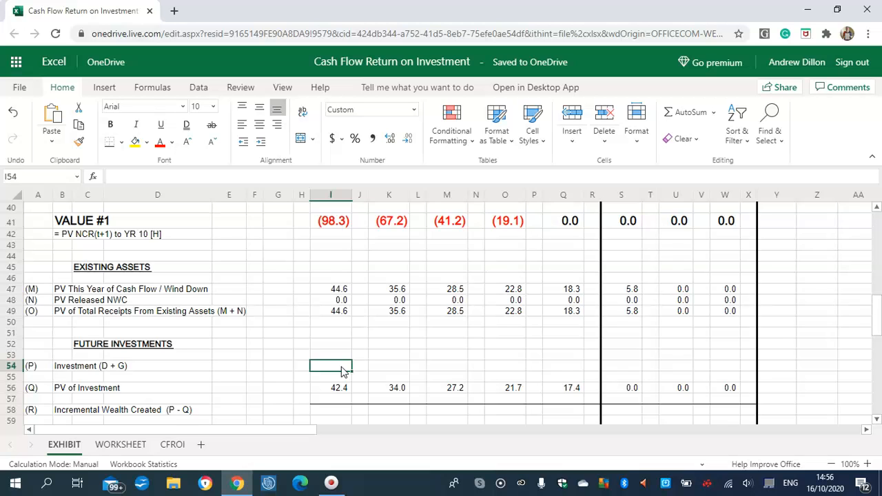
pyautogui.press('capslock')
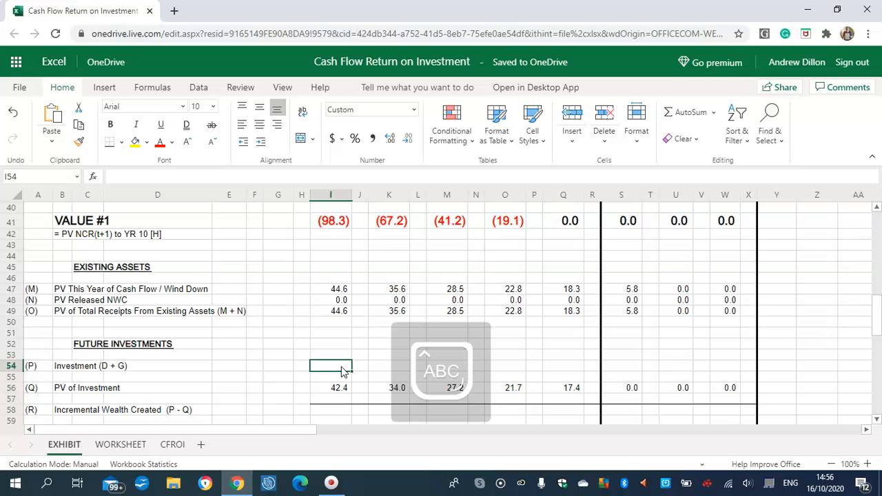
pyautogui.write('=')
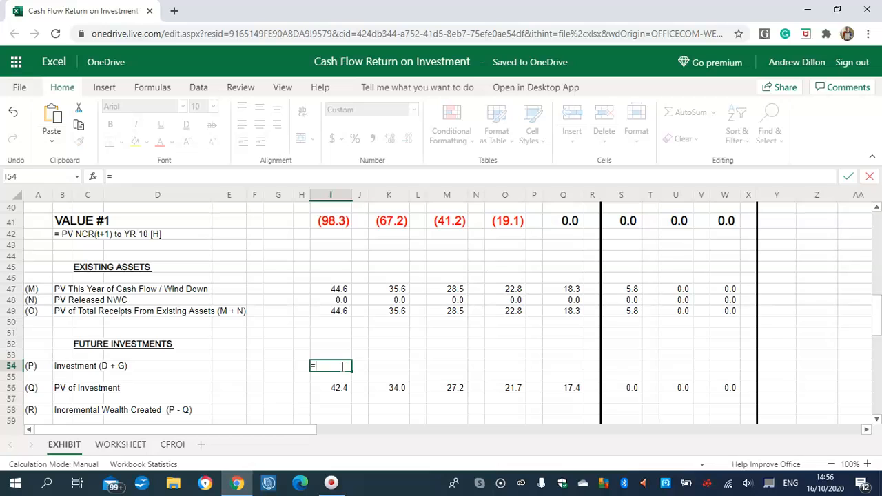
pyautogui.write('I')
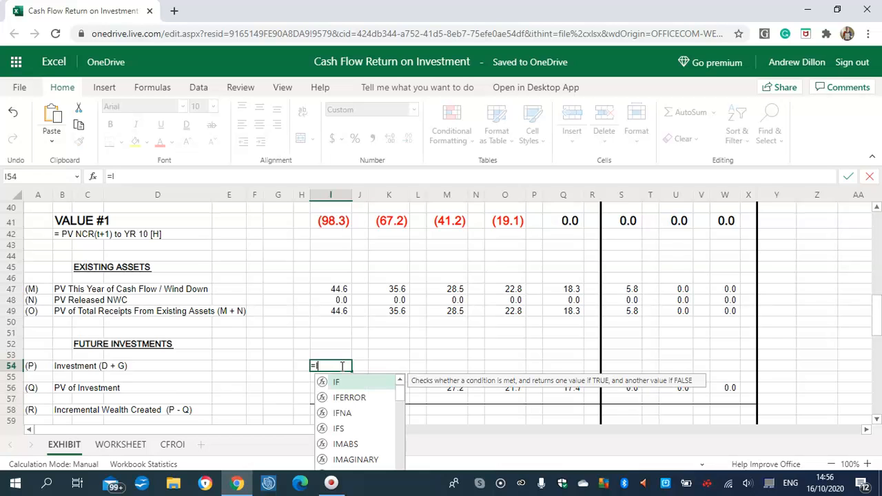
pyautogui.write('23')
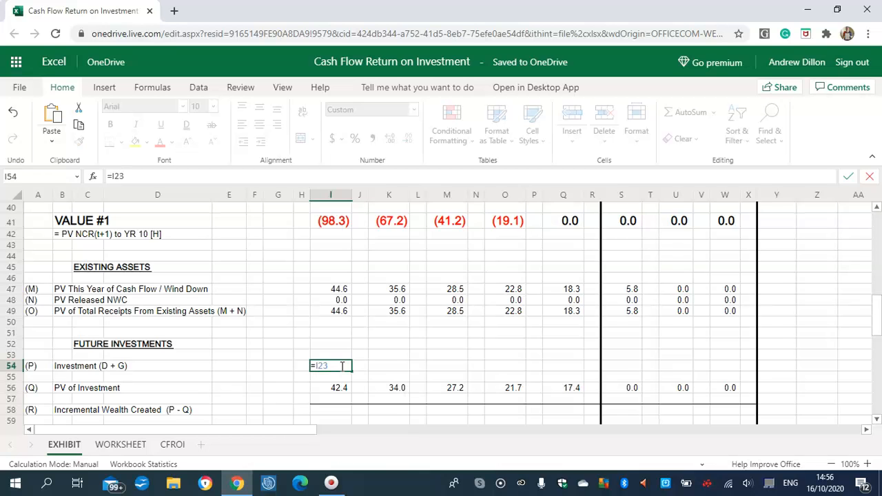
pyautogui.write('+I28')
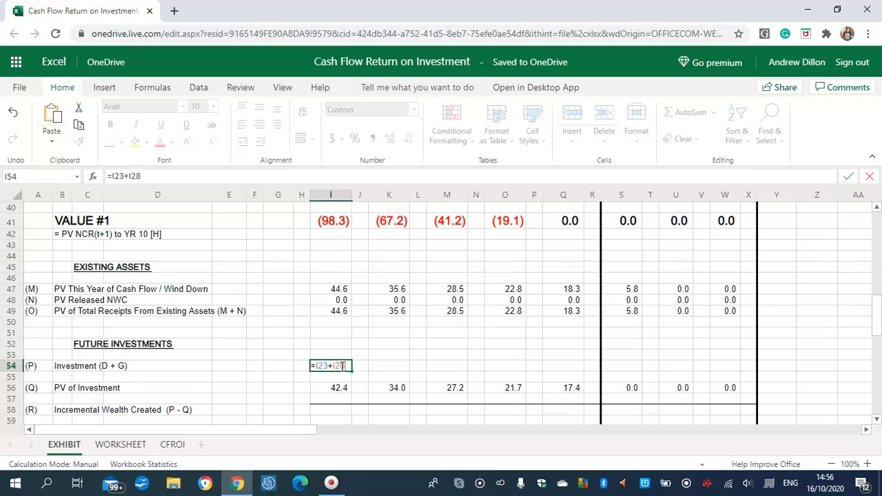
pyautogui.press('Return')
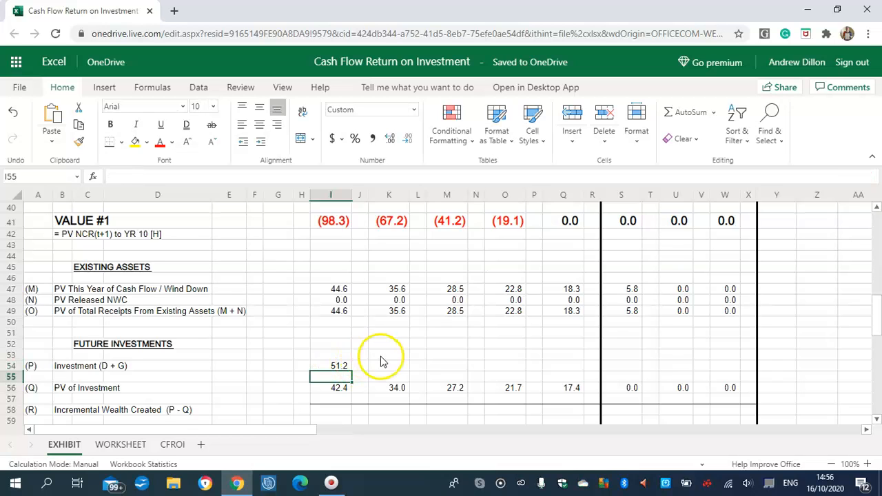
pyautogui.click(382, 358)
pyautogui.write('=K23+K28')
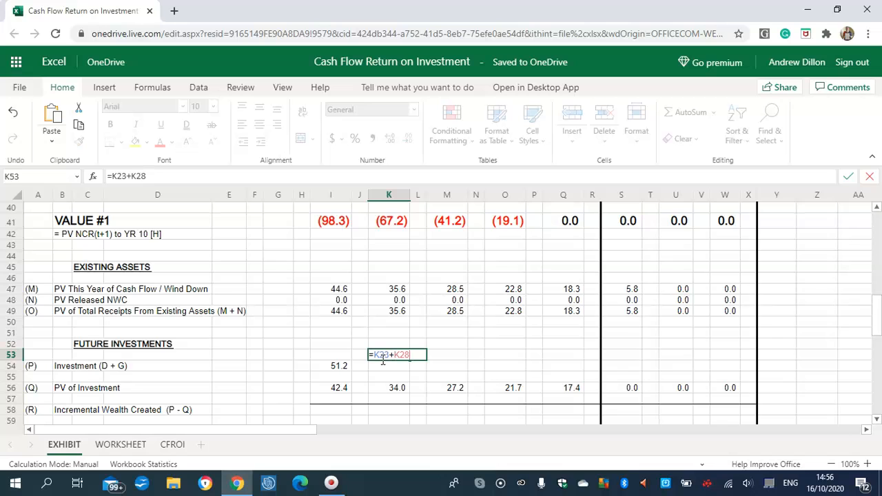
pyautogui.press('BackSpace')
pyautogui.click(388, 366)
pyautogui.press('Escape')
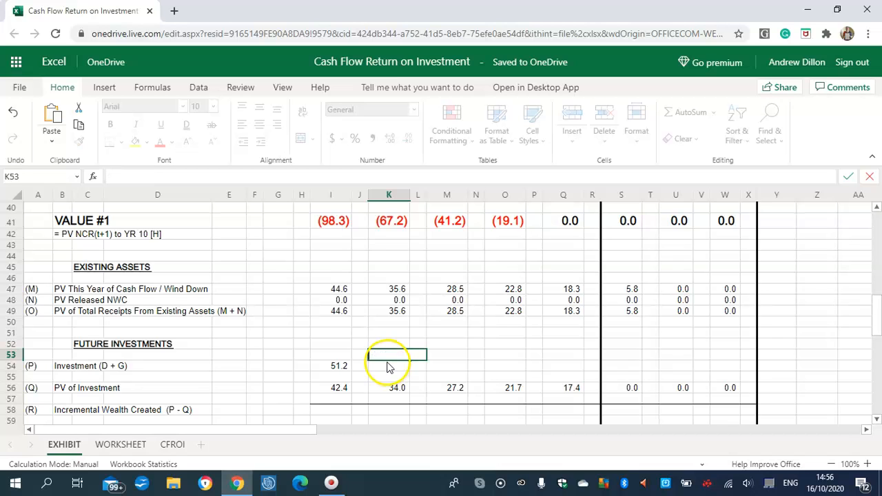
# Fill cell K54 of the Investment (D + G) row with the formula =K23+K28.
pyautogui.click(388, 364)
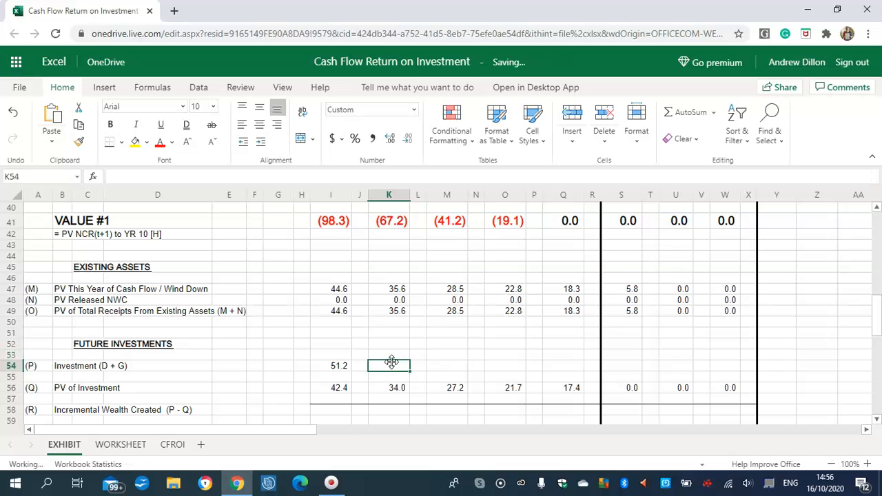
pyautogui.write('=')
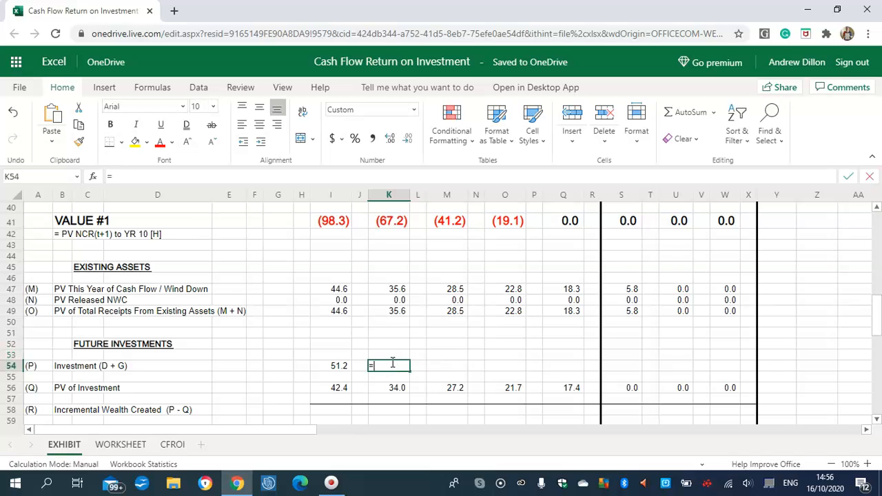
pyautogui.write('K23+')
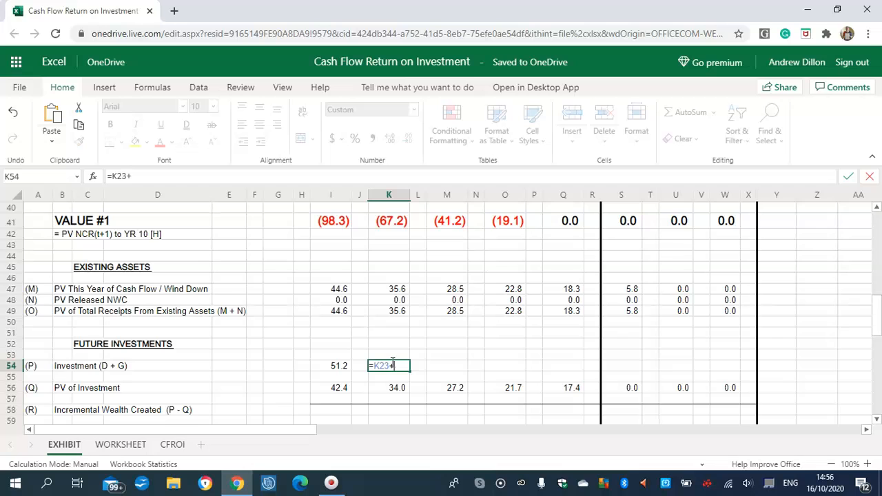
pyautogui.write('K28')
pyautogui.press('Return')
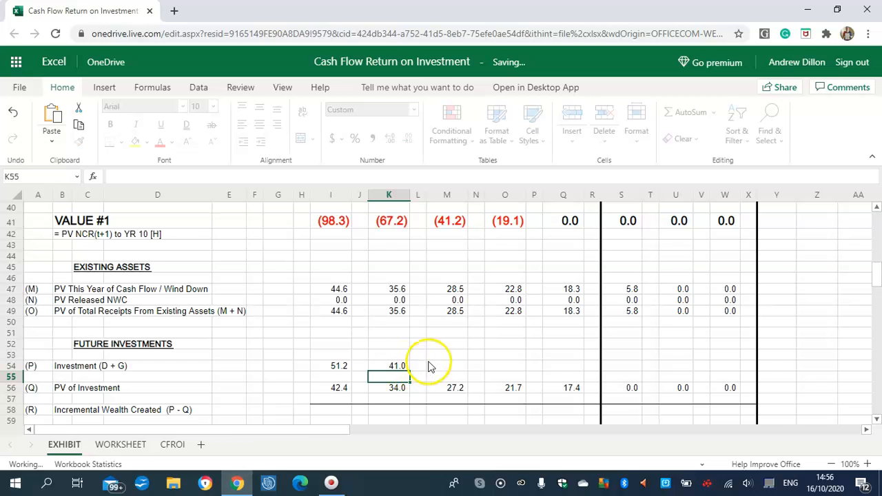
# Calculate the Investment (D + G) value in M54 with the formula =M23+M28.
pyautogui.click(448, 367)
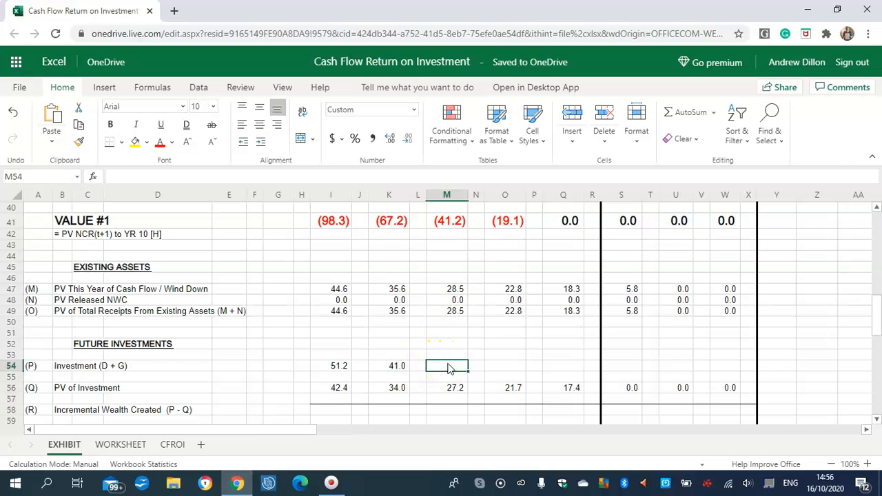
pyautogui.write('=M')
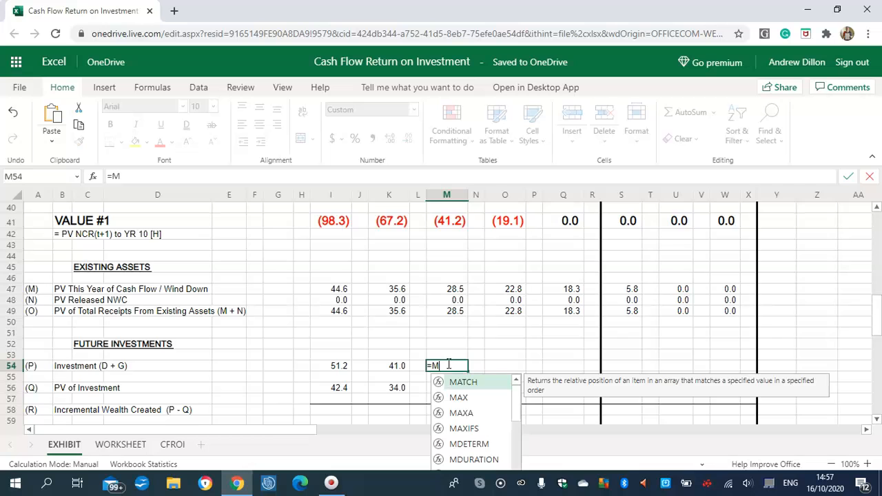
pyautogui.write('23+M28')
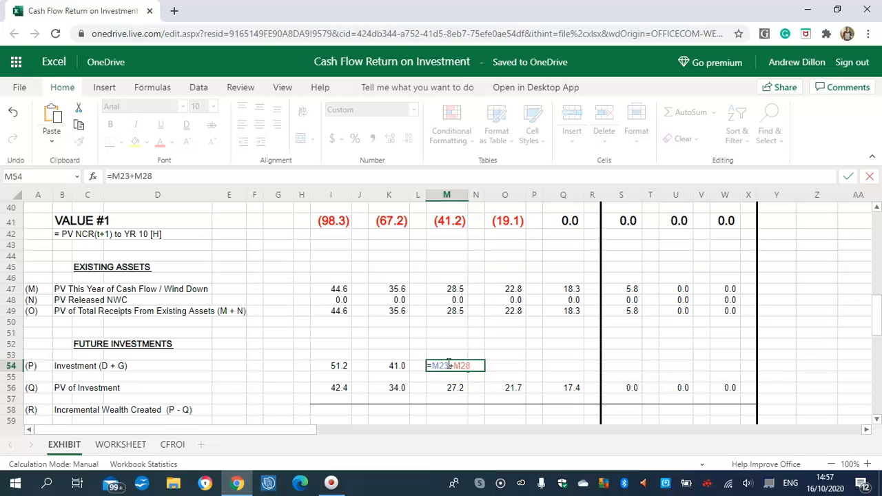
pyautogui.press('Return')
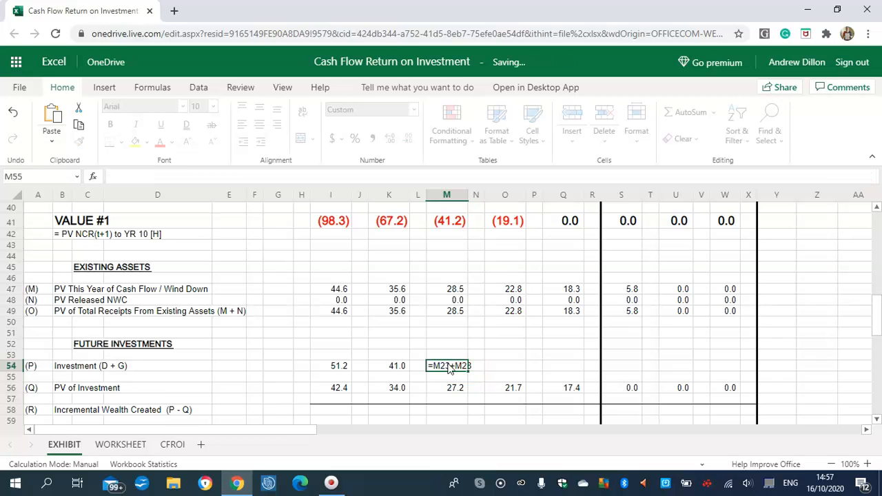
# Add the formula =O23+O28 to cell O54 in the Investment (D + G) row.
pyautogui.click(512, 368)
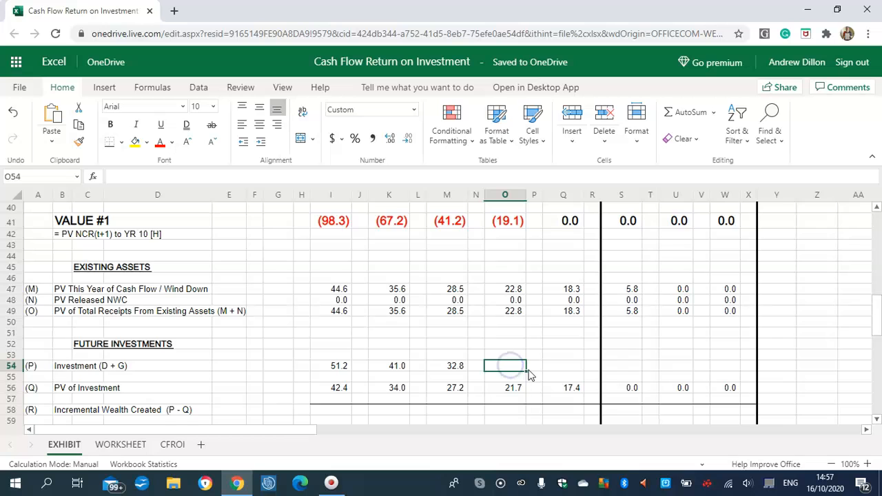
pyautogui.write('=O')
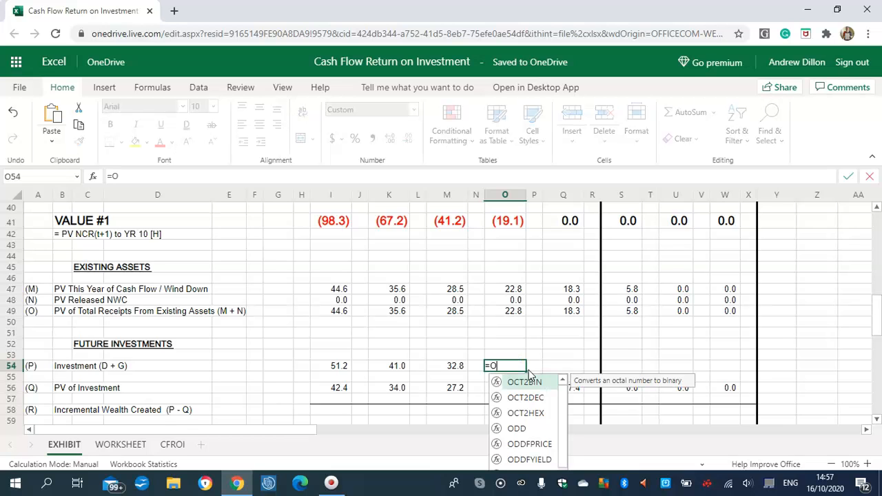
pyautogui.write('23+')
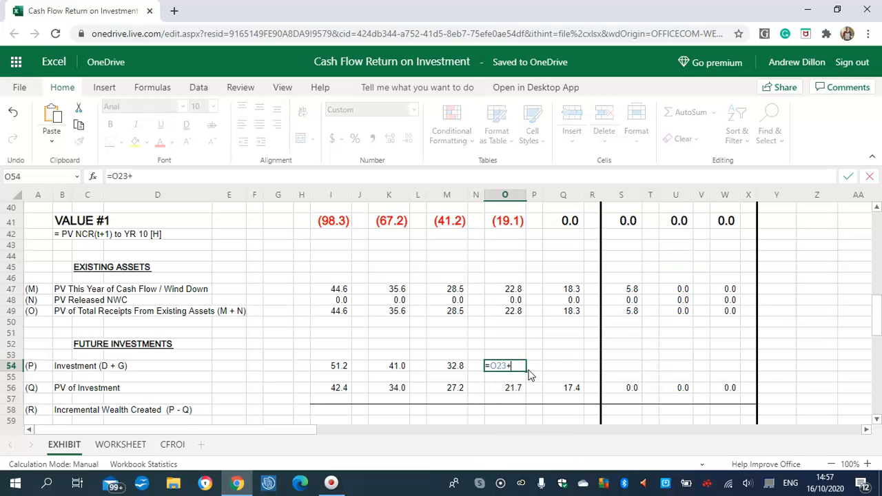
pyautogui.write('O28')
pyautogui.press('Return')
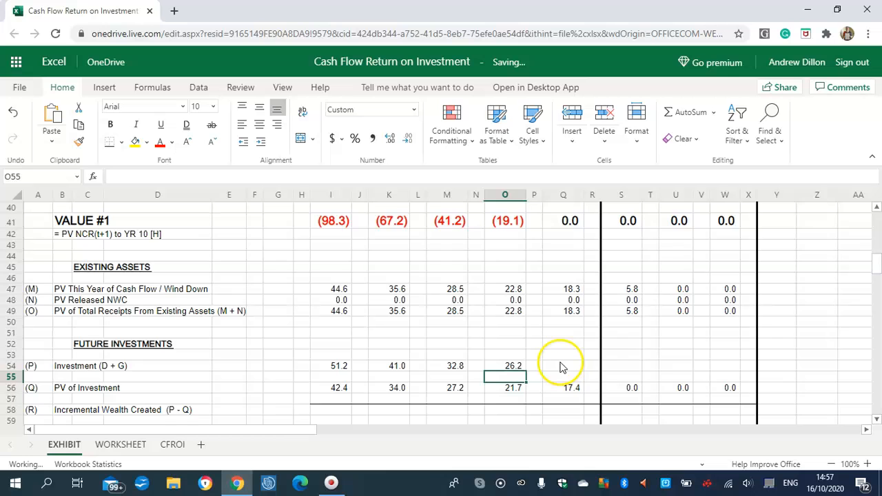
# Enter the Investment (D + G) formula =Q23+Q28 in cell Q54.
pyautogui.click(561, 365)
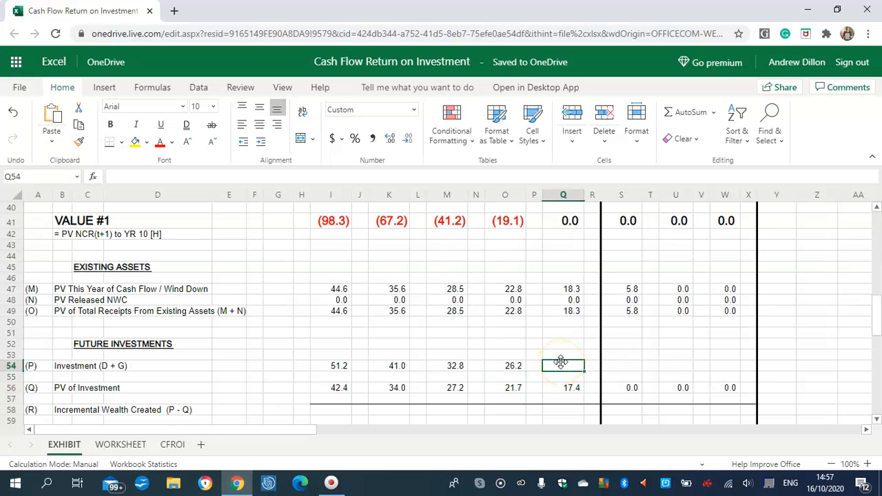
pyautogui.write('=Q23+')
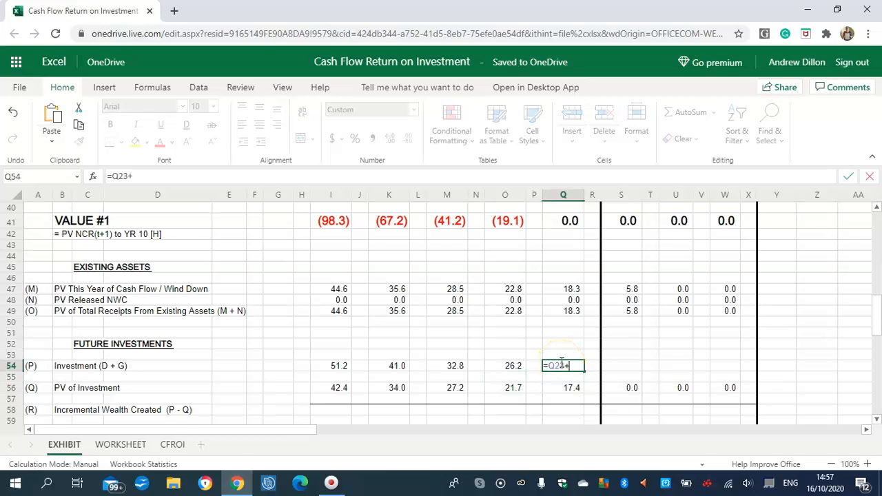
pyautogui.write('Q28')
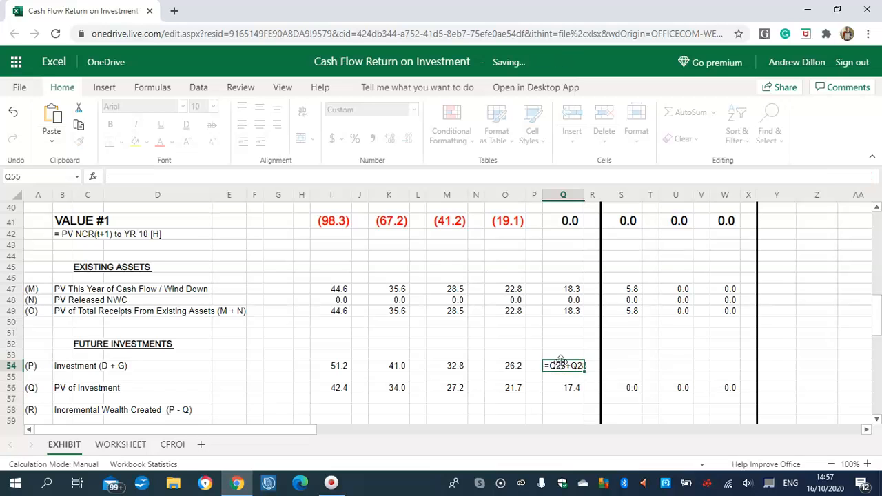
# Enter the Investment (D + G) formula =S23+S28 in cell S54.
pyautogui.press('Return')
pyautogui.click(633, 370)
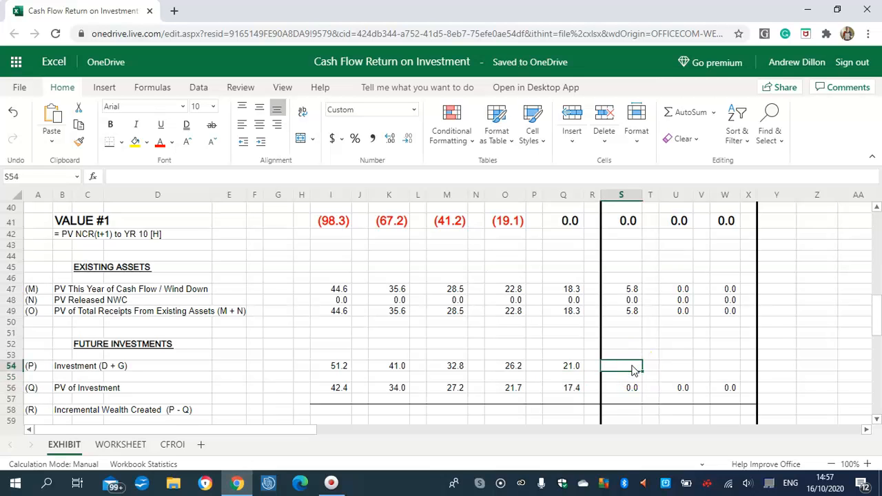
pyautogui.write('=S2')
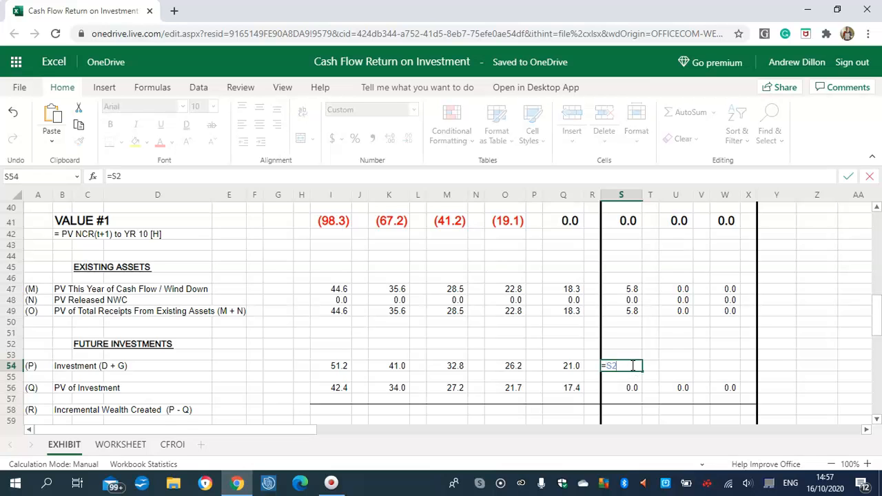
pyautogui.write('3+S28')
pyautogui.press('Return')
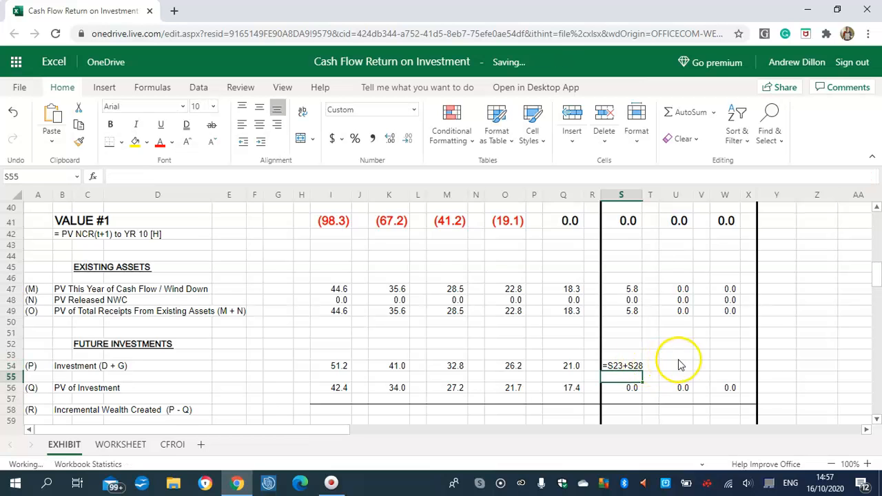
# Fill cell U54 of the Investment (D + G) row with the formula =U23+U28.
pyautogui.click(679, 366)
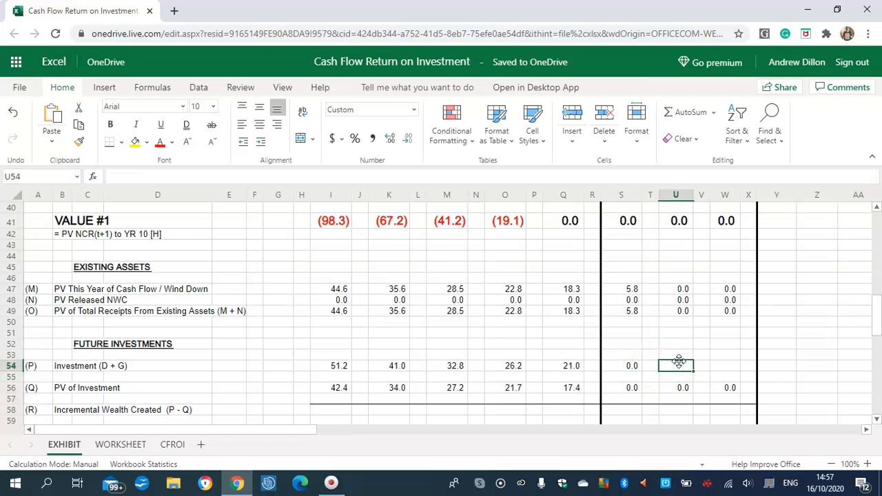
pyautogui.write('=U2')
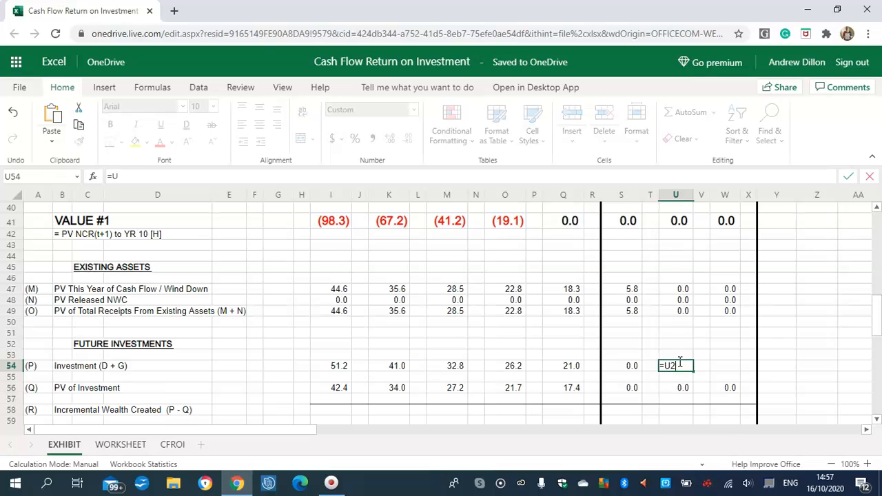
pyautogui.write('3+U28')
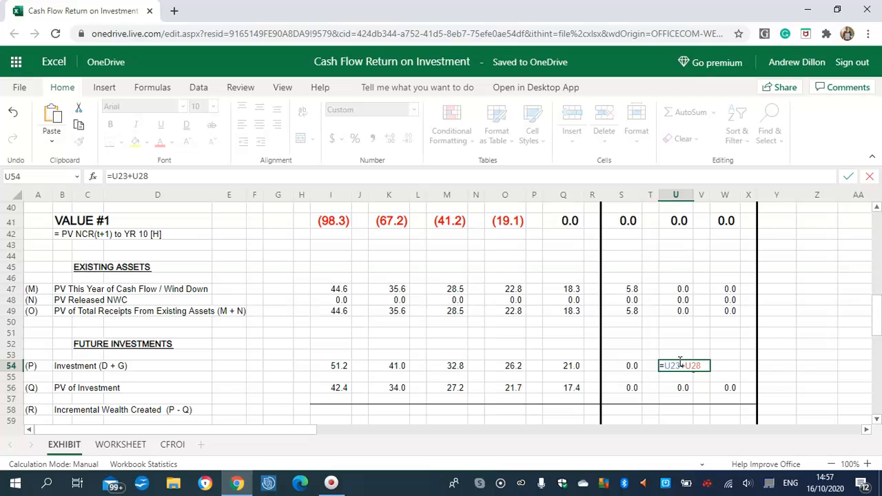
pyautogui.press('Return')
# Complete the Investment (D + G) row by adding the formula =W23+W28 to cell W54.
pyautogui.click(721, 370)
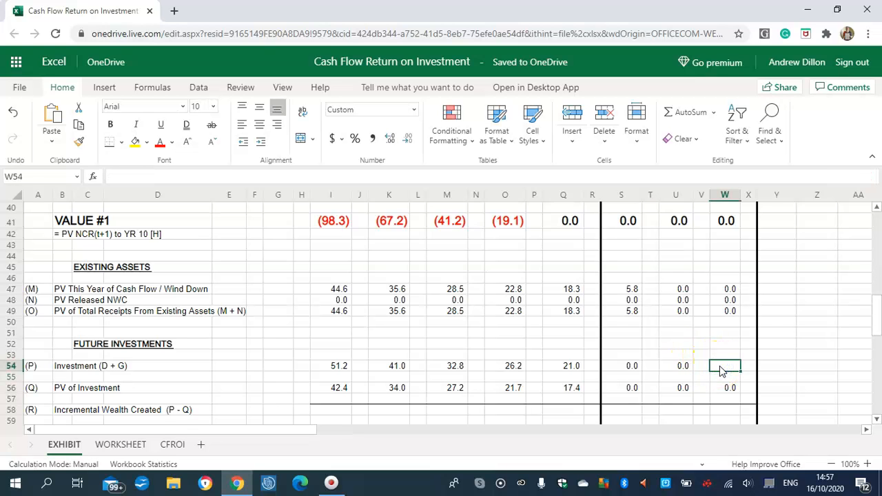
pyautogui.write('=W23')
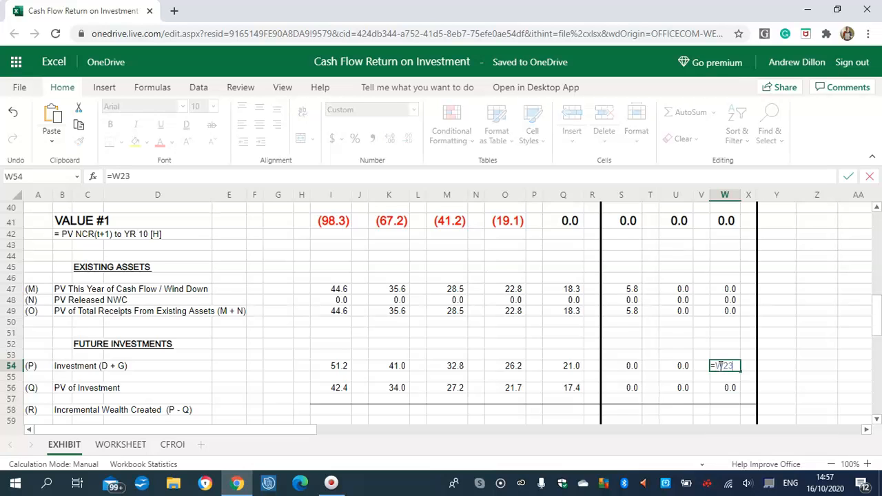
pyautogui.write('+W28')
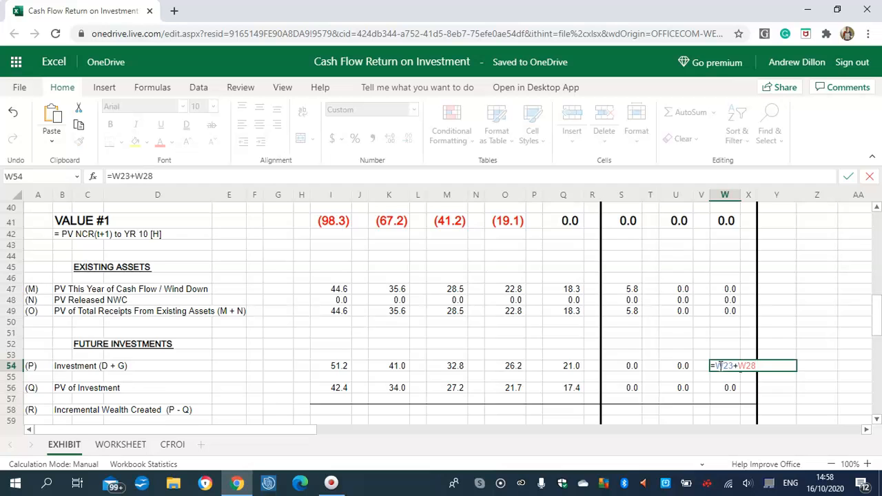
pyautogui.press('Return')
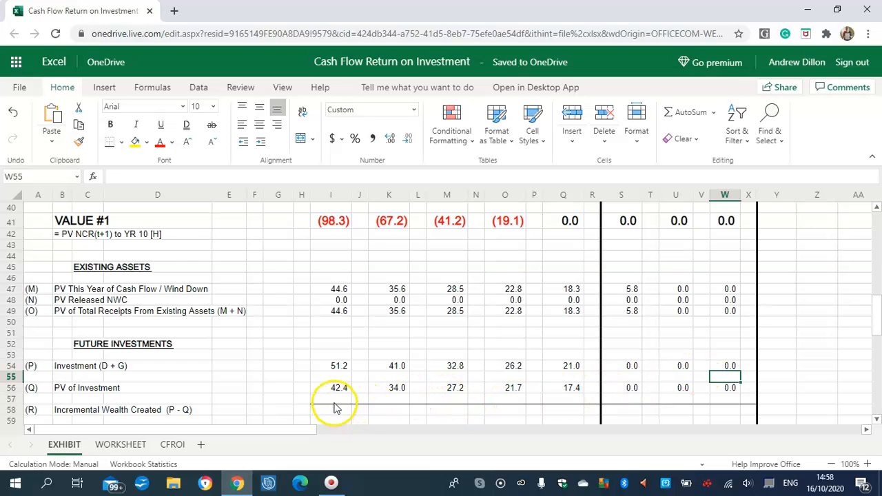
# Examine the formulas behind the PV of Investment values across row 56, from I56 to W56.
pyautogui.click(877, 419)
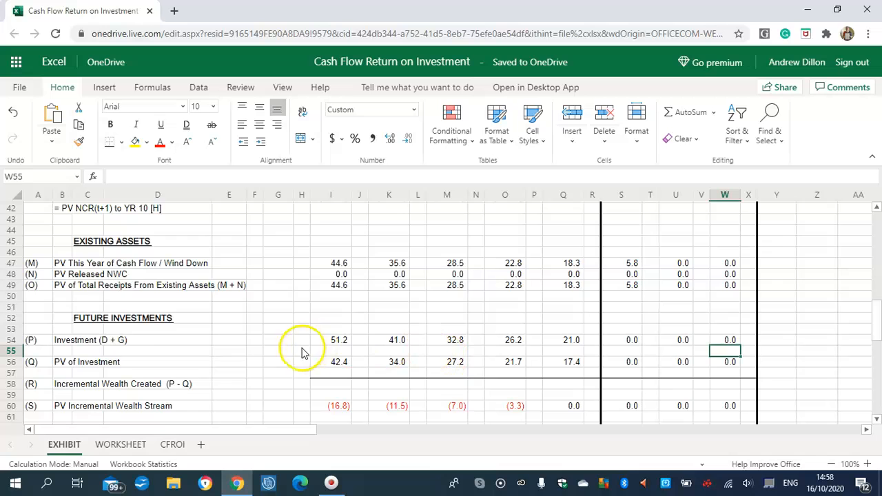
pyautogui.scroll(-1, 331, 338)
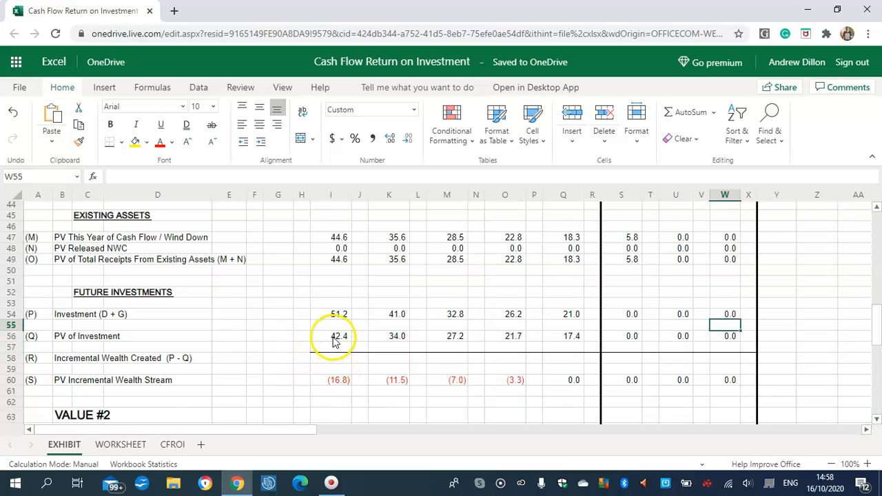
pyautogui.click(333, 338)
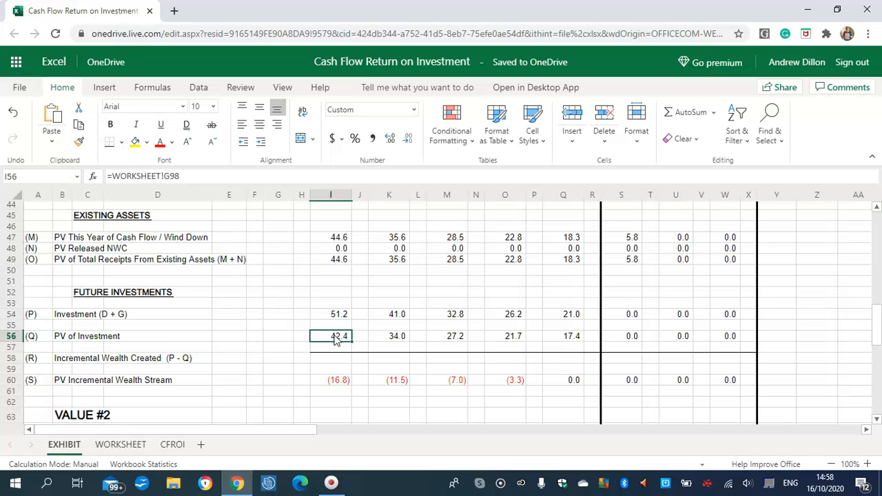
pyautogui.press('Right')
pyautogui.press('Right')
pyautogui.press('Right')
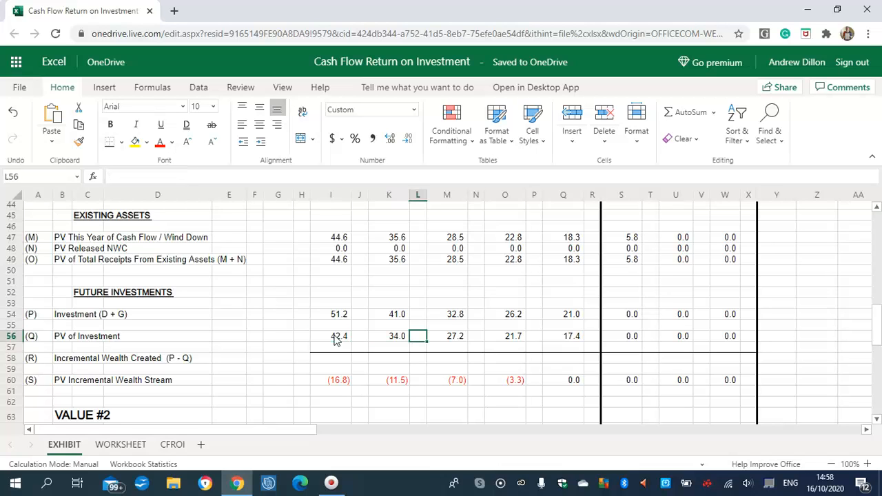
pyautogui.press('Left')
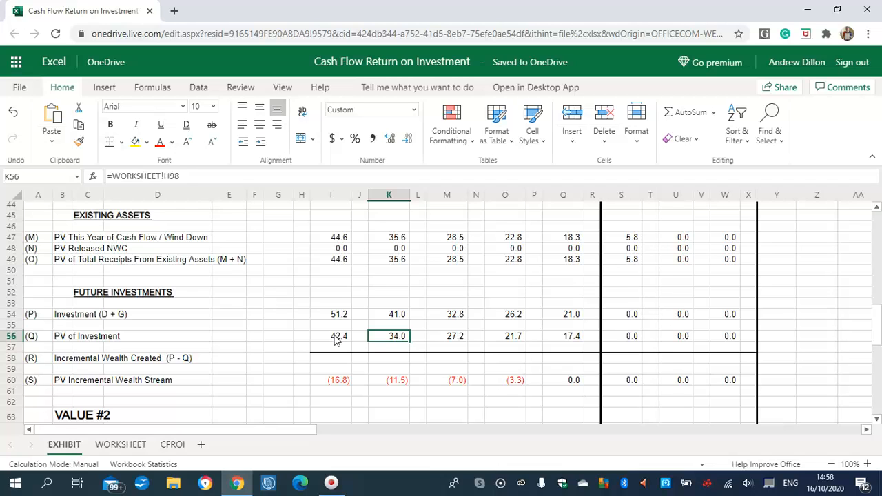
pyautogui.press('Right')
pyautogui.press('Right')
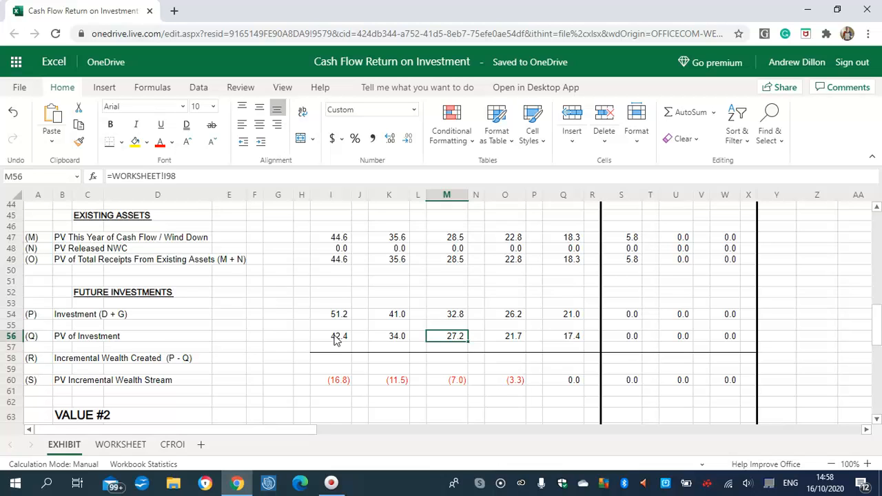
pyautogui.press('Right')
pyautogui.press('Right')
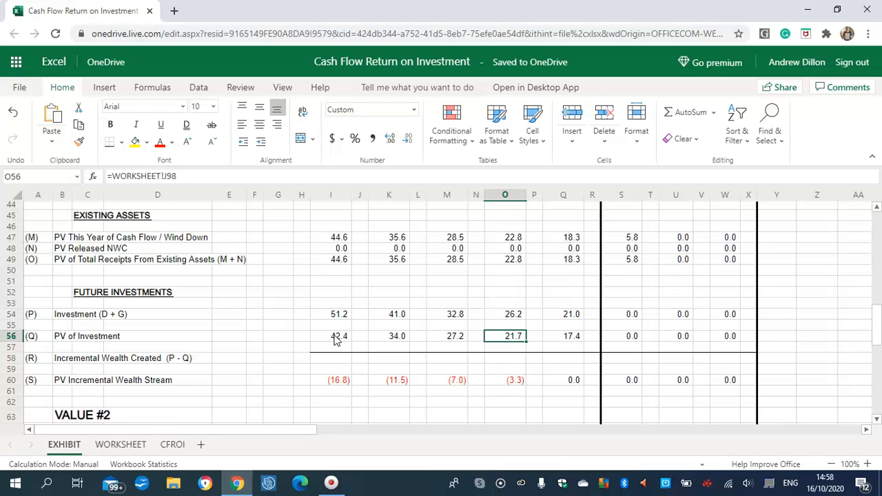
pyautogui.press('Right')
pyautogui.press('Right')
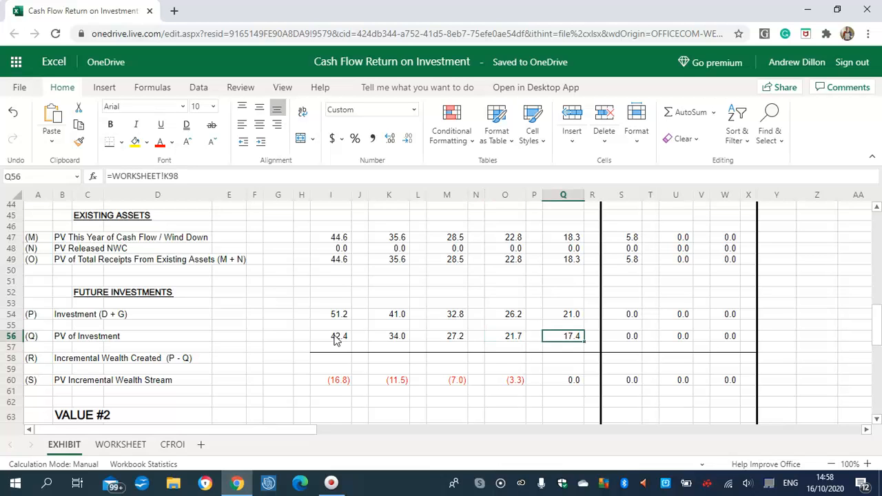
pyautogui.press('Right')
pyautogui.press('Right')
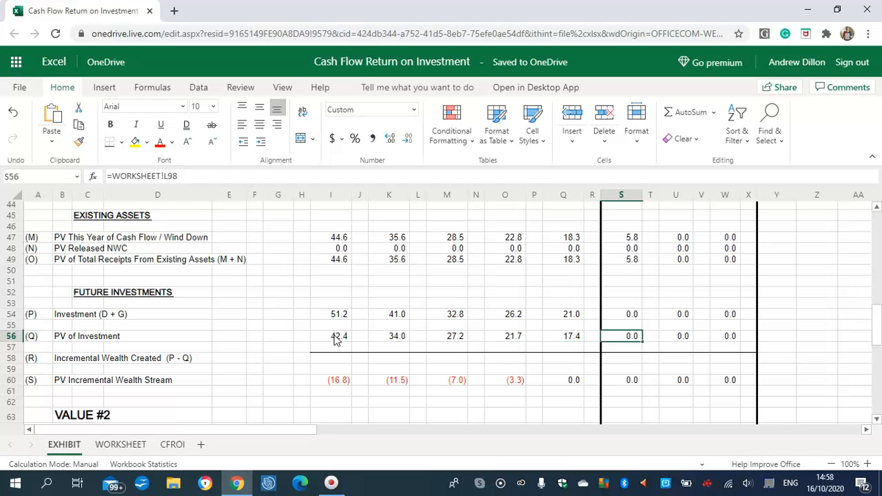
pyautogui.press('Right')
pyautogui.press('Right')
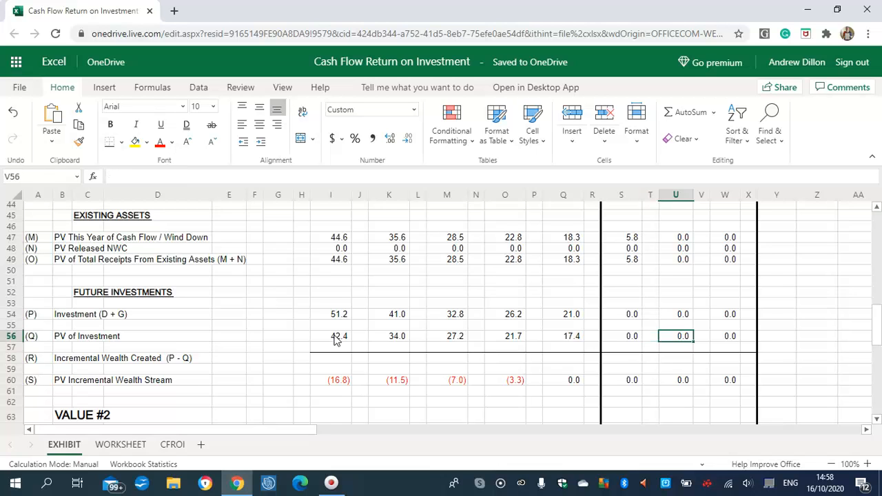
pyautogui.press('Right')
pyautogui.press('Right')
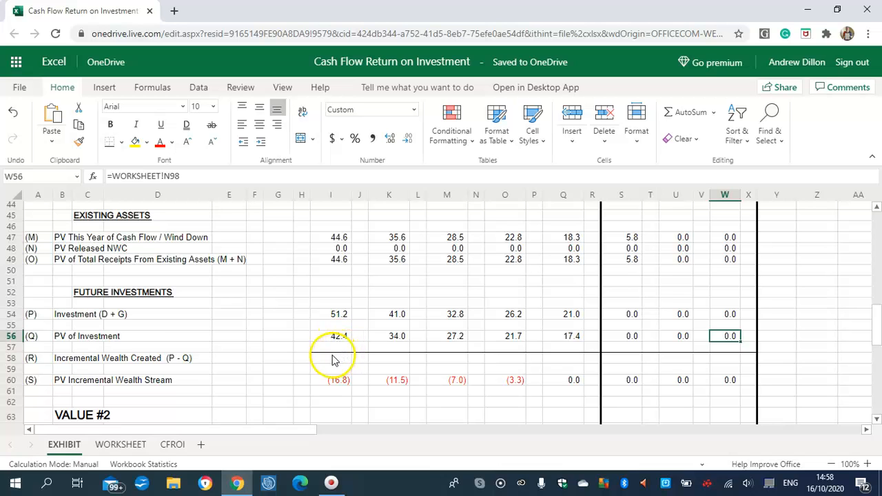
# Calculate Incremental Wealth Created in cell I58 with the formula =I56-I54.
pyautogui.click(333, 359)
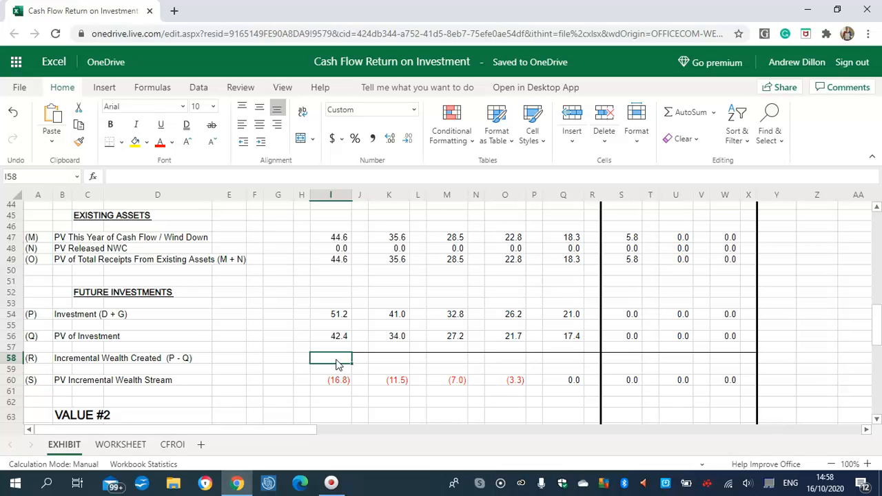
pyautogui.write('=I56')
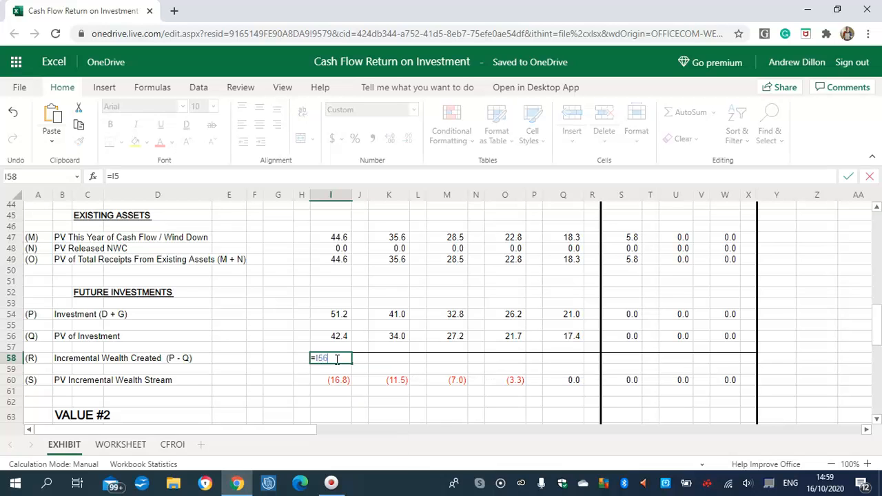
pyautogui.write('-')
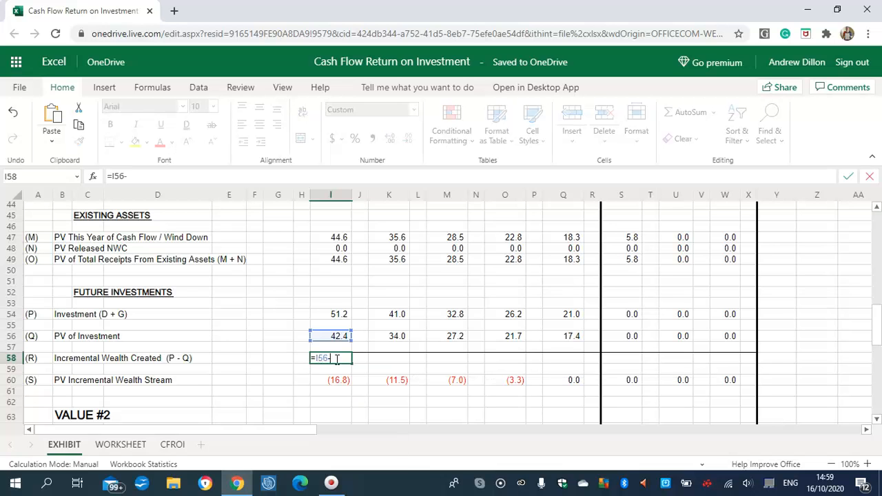
pyautogui.write('I54')
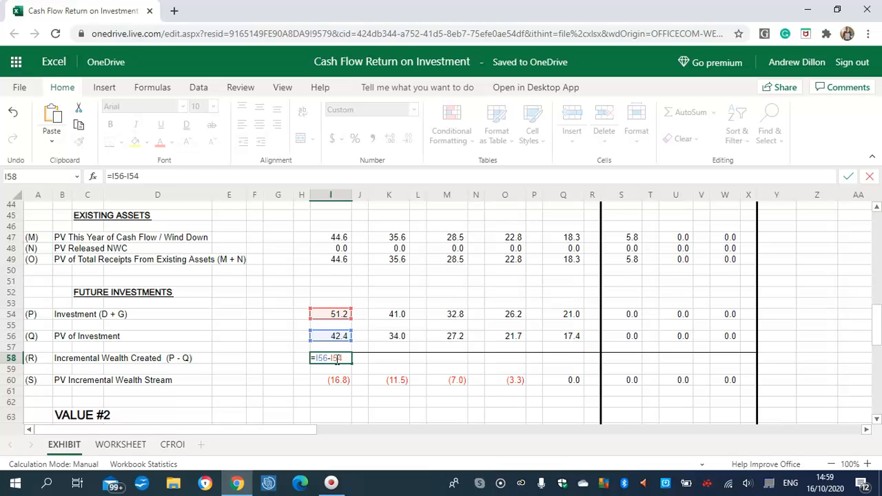
pyautogui.press('Return')
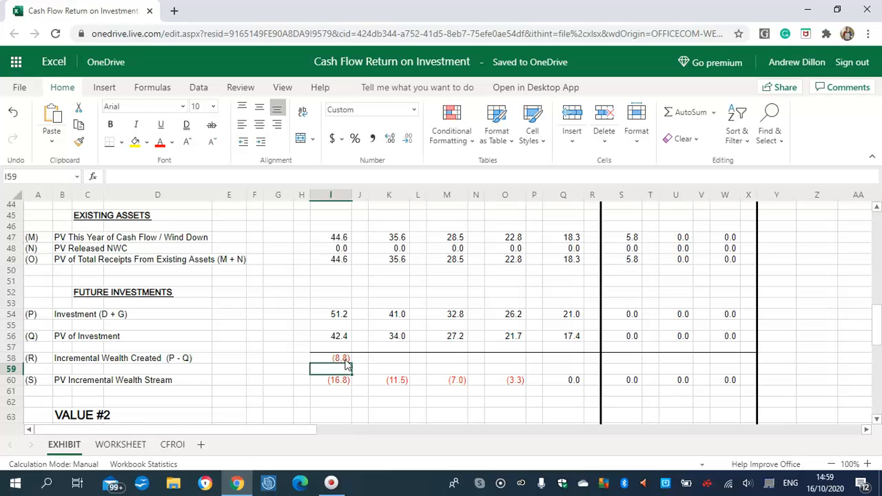
# Enter the Incremental Wealth Created formula =K56-K54 in cell K58.
pyautogui.click(390, 348)
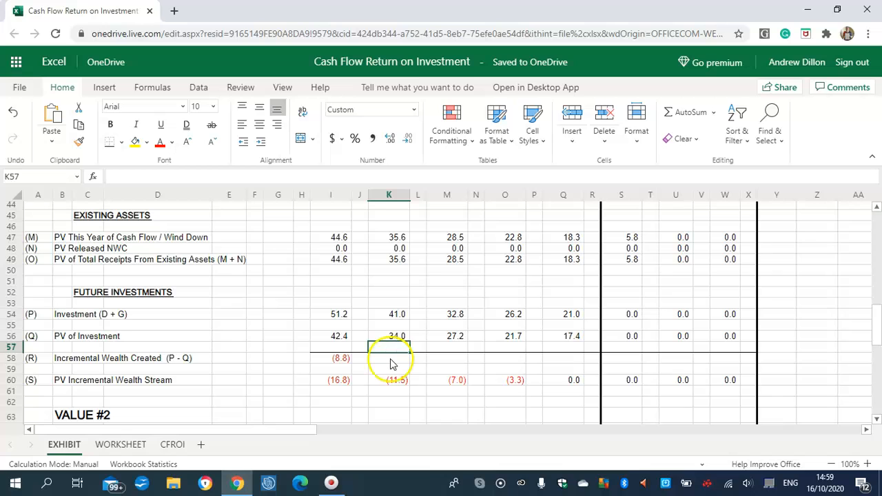
pyautogui.click(391, 360)
pyautogui.write('=K5')
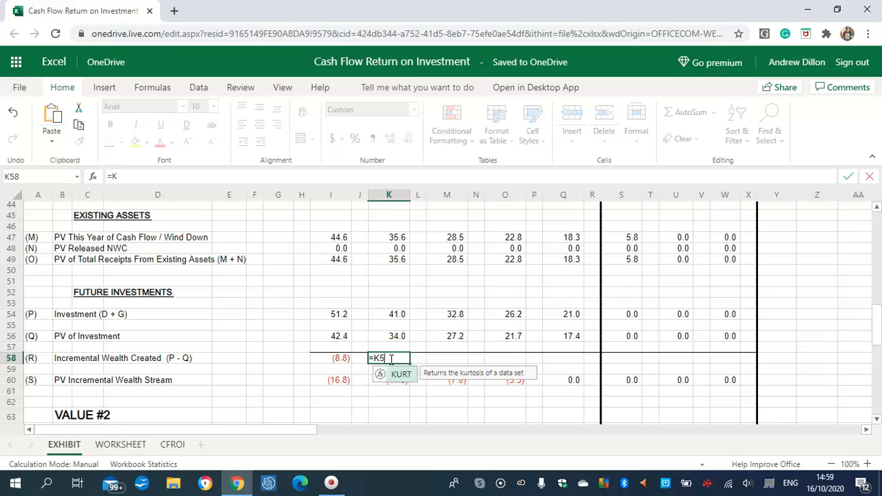
pyautogui.write('6-K')
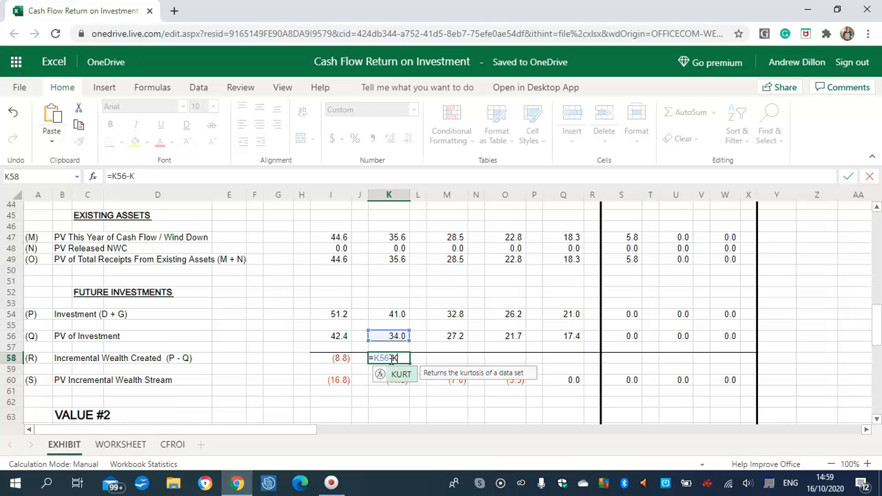
pyautogui.write('54')
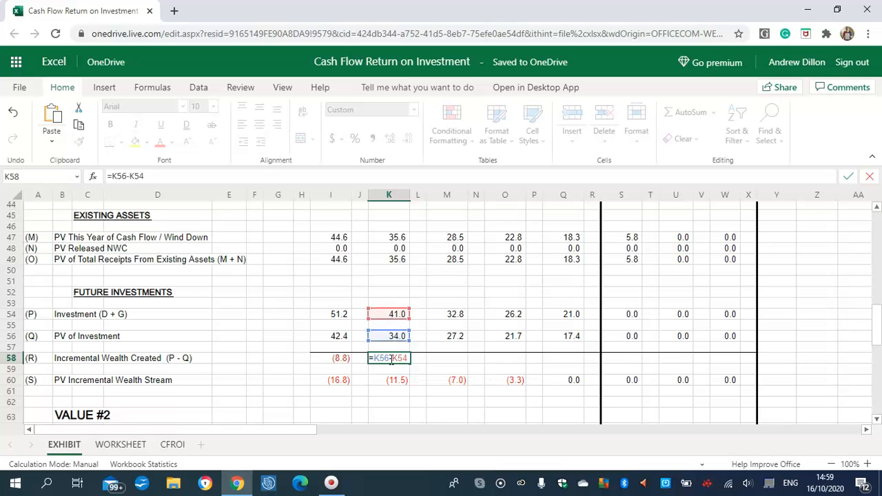
pyautogui.press('Return')
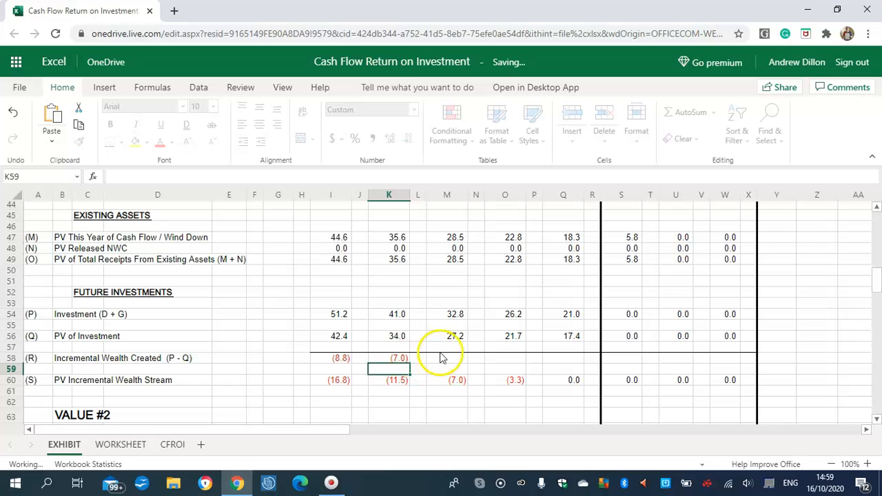
# Enter the Incremental Wealth Created formula =M56-M54 in cell M58.
pyautogui.click(454, 358)
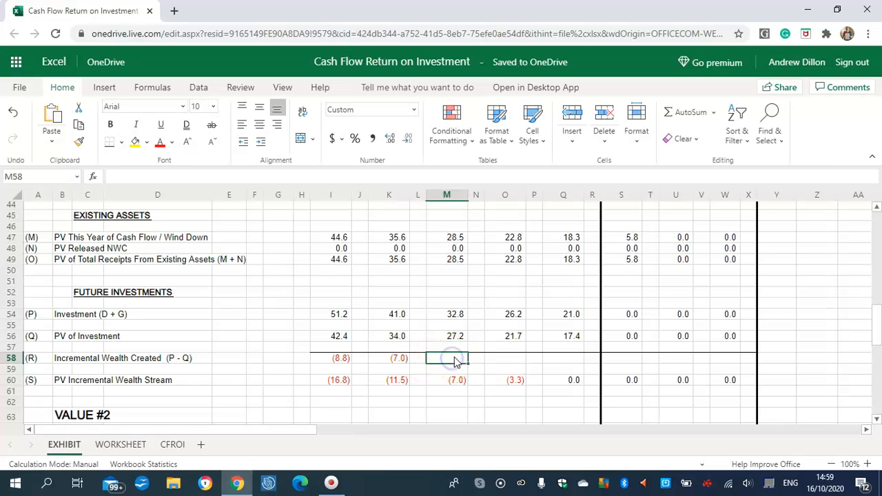
pyautogui.write('=M5')
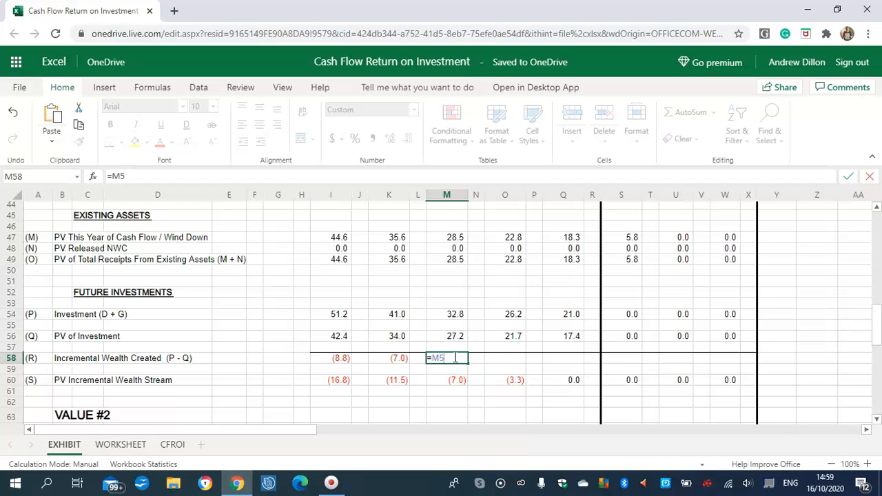
pyautogui.write('6-M')
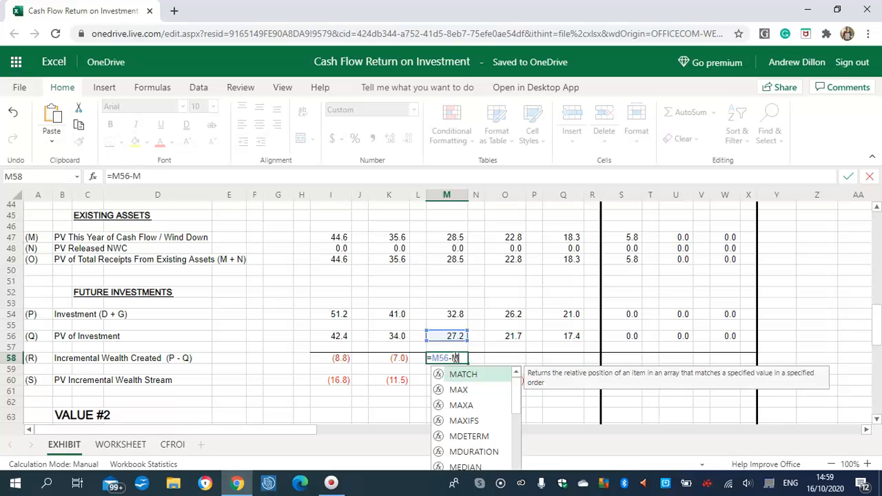
pyautogui.write('54')
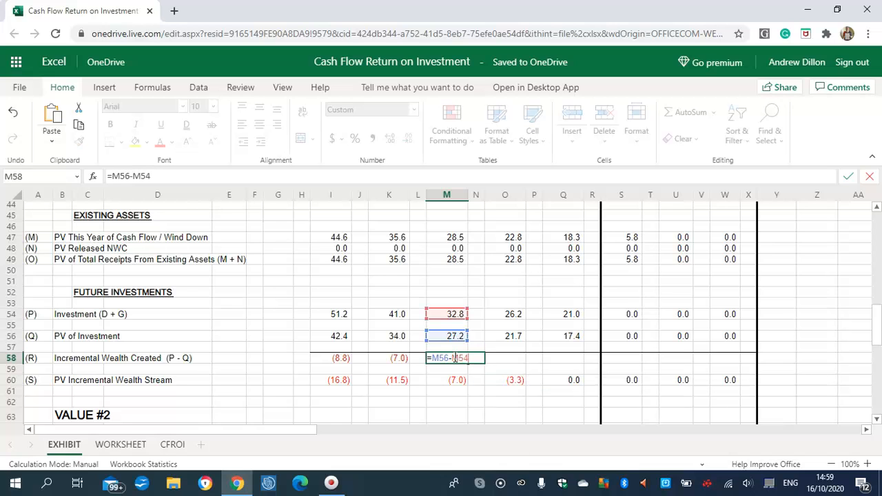
pyautogui.press('Return')
# Enter the Incremental Wealth Created formula =O56-O54 in cell O58.
pyautogui.click(513, 360)
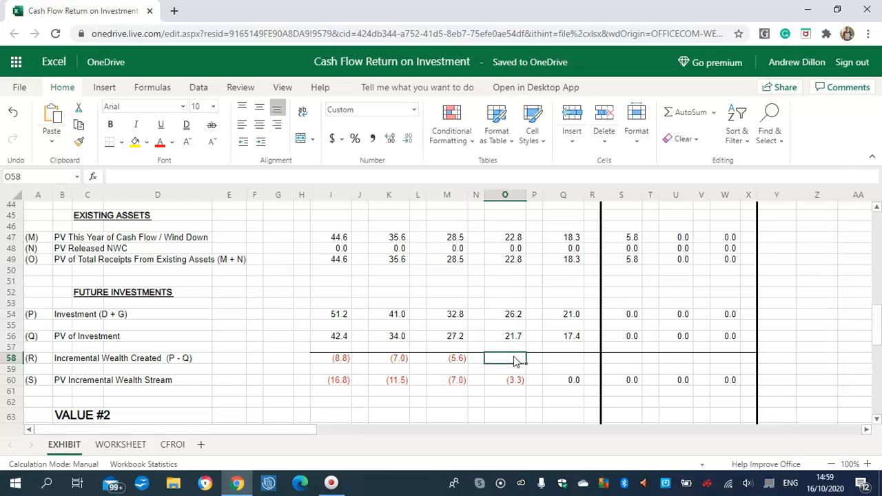
pyautogui.write('=O5')
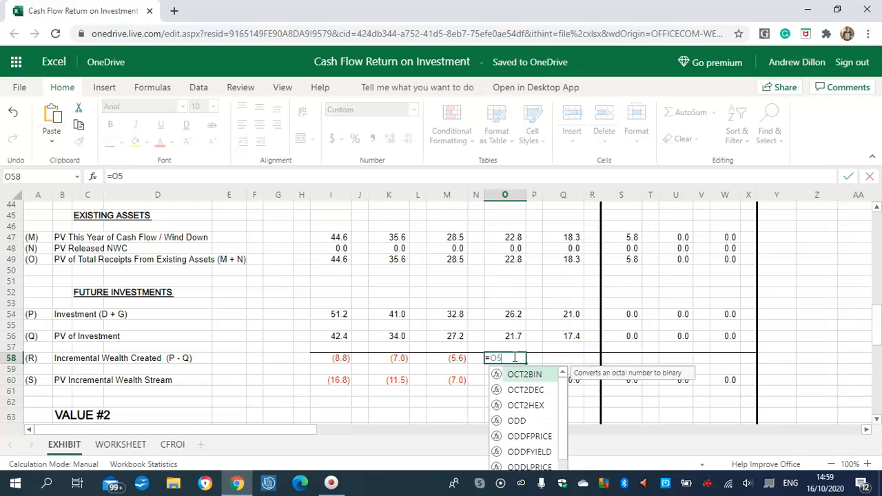
pyautogui.write('6-')
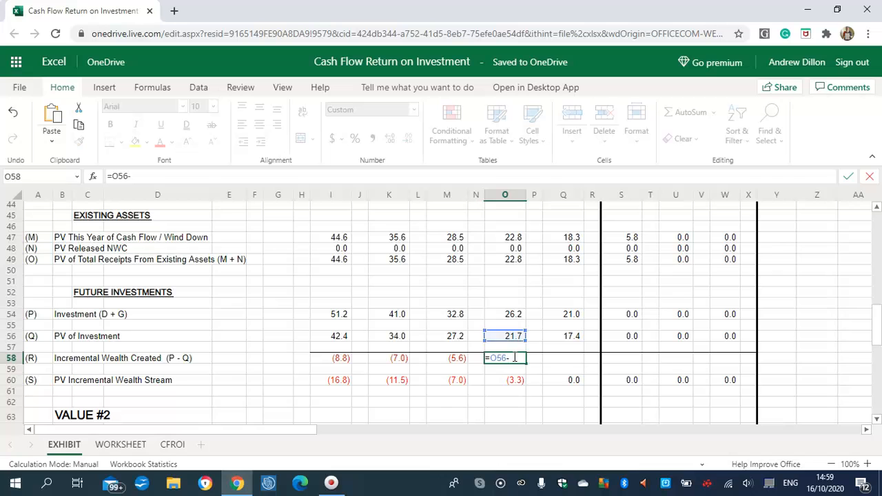
pyautogui.write('O5')
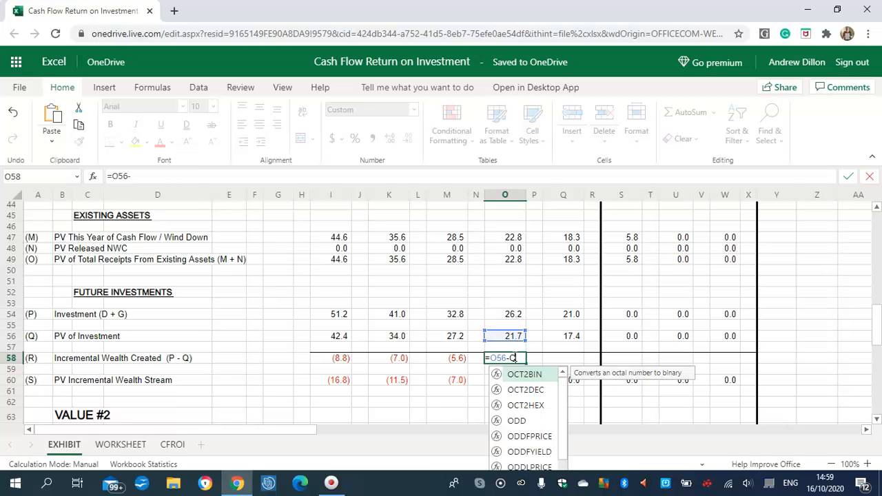
pyautogui.write('4')
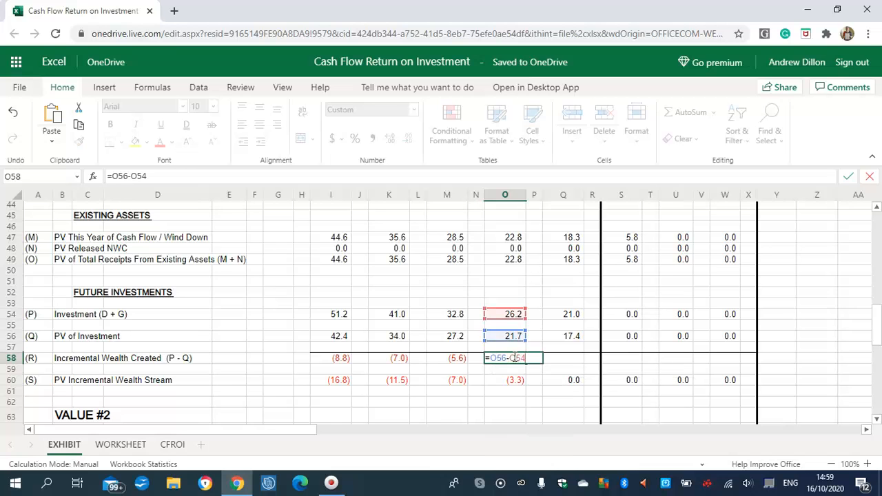
pyautogui.press('Return')
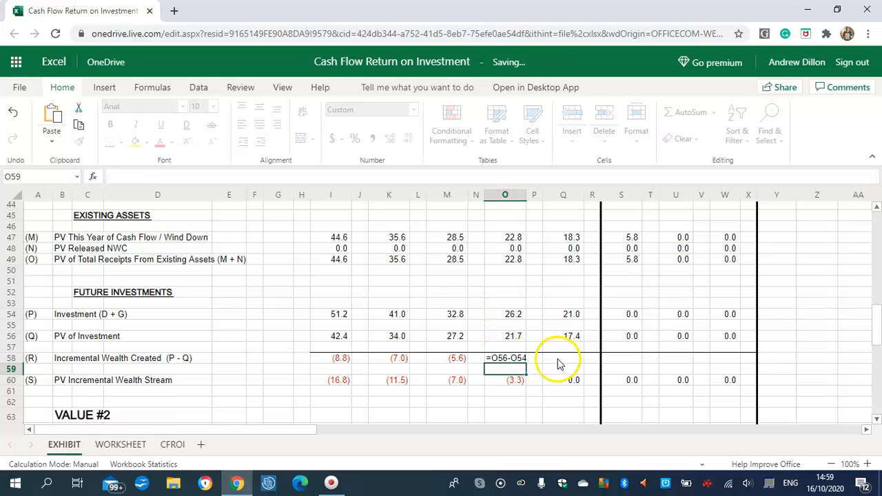
# Enter the Incremental Wealth Created formula =Q56-Q54 in cell Q58.
pyautogui.click(561, 360)
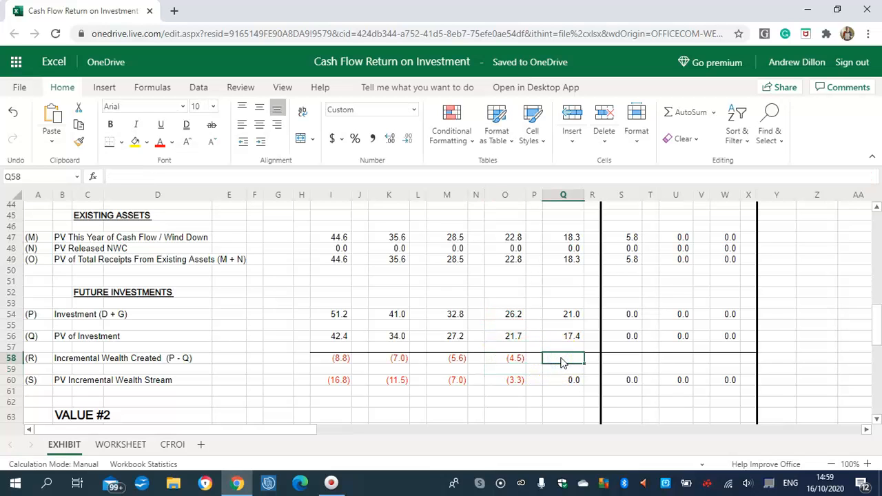
pyautogui.write('=Q5')
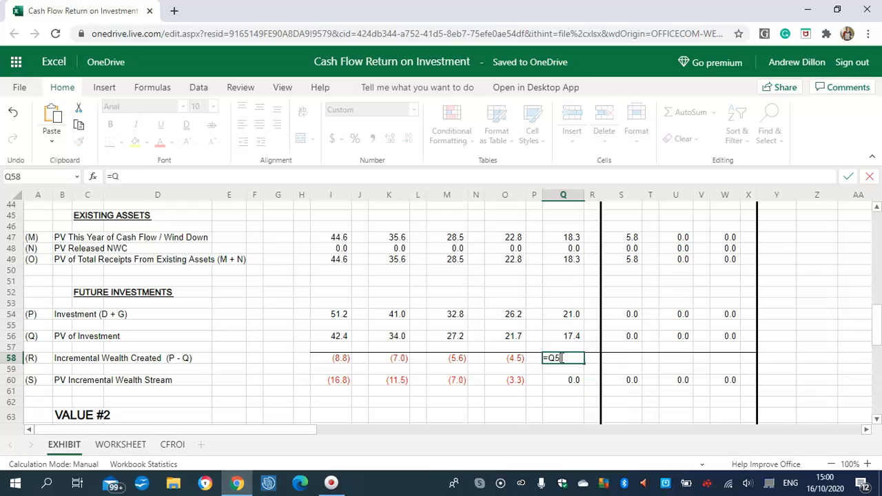
pyautogui.write('6-Q54')
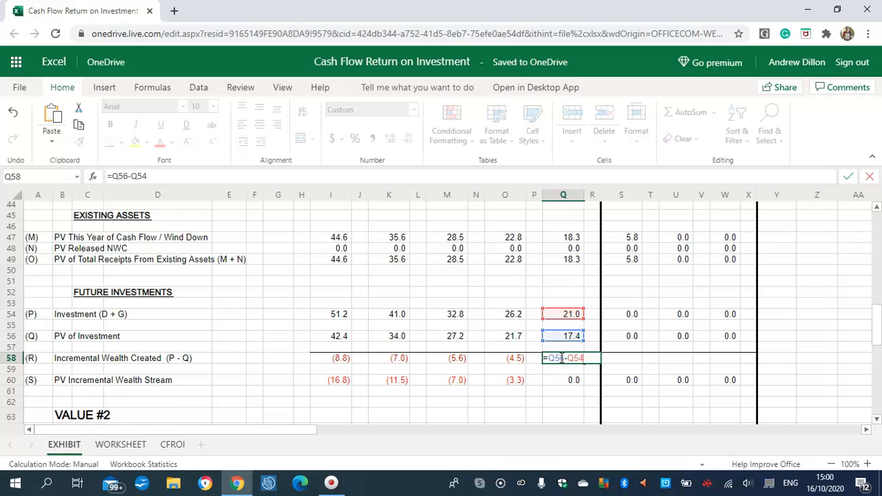
pyautogui.press('Return')
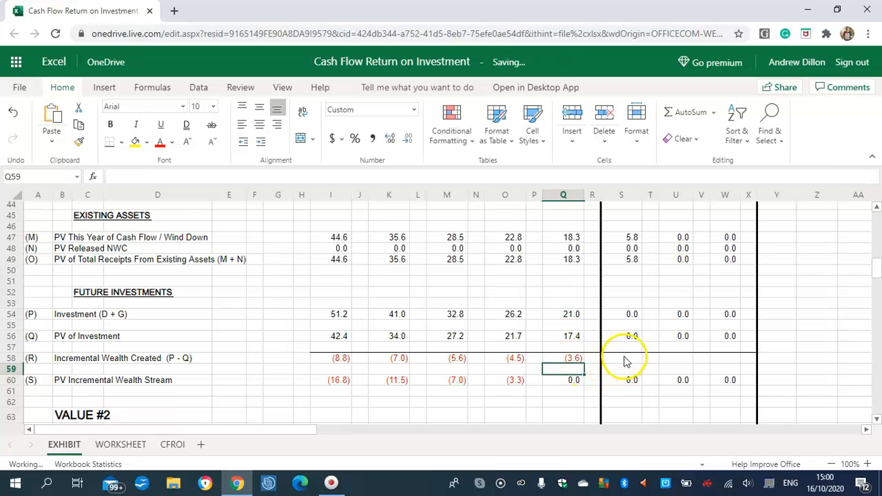
# Enter the Incremental Wealth Created formula =S56-S54 in cell S58.
pyautogui.click(624, 358)
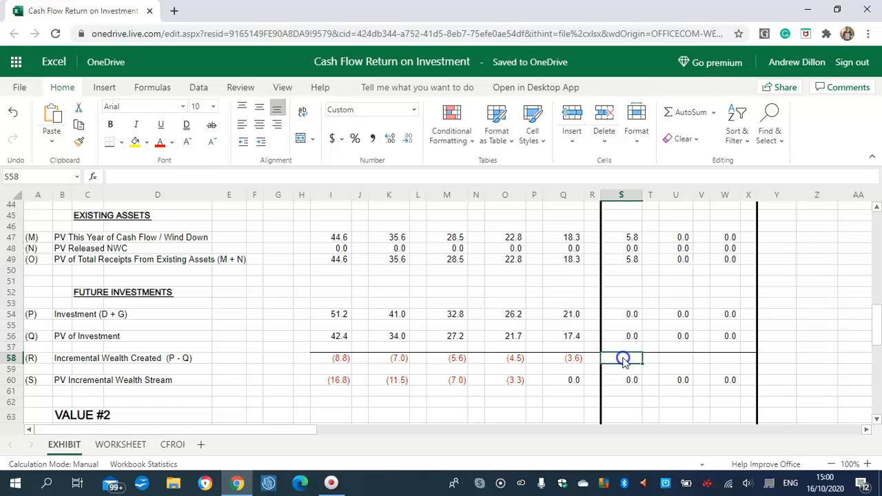
pyautogui.write('=S')
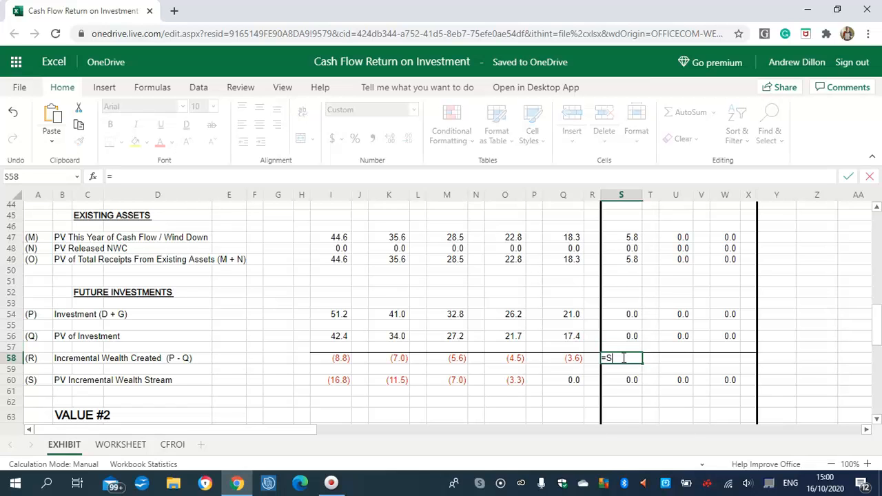
pyautogui.write('56-')
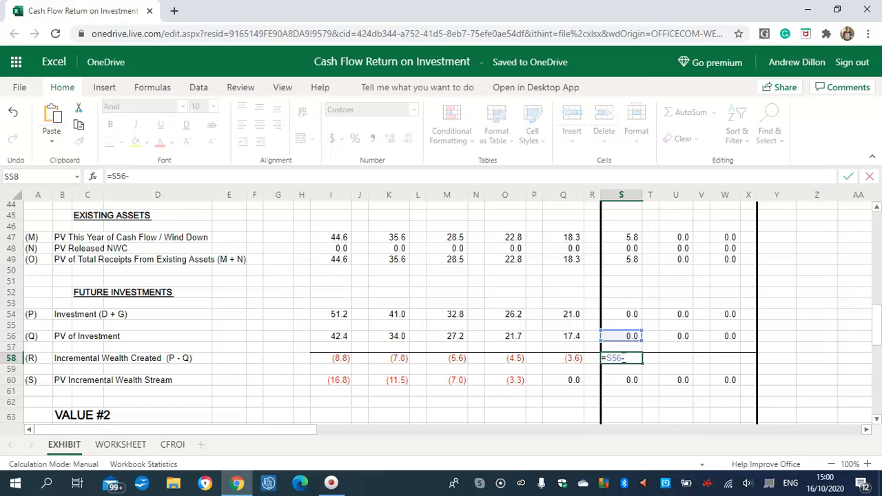
pyautogui.write('S54')
pyautogui.press('Return')
# Enter the Incremental Wealth Created formula =U56-U54 in cell U58.
pyautogui.click(679, 360)
pyautogui.write('=')
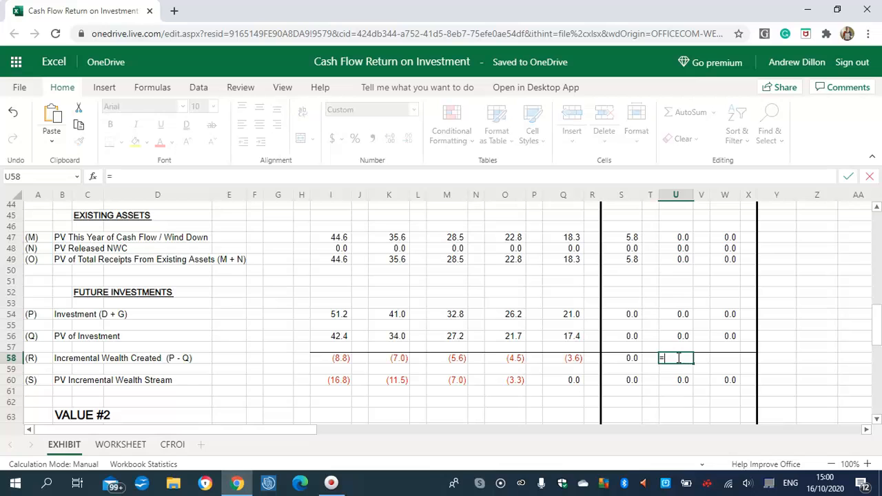
pyautogui.write('U56-U54')
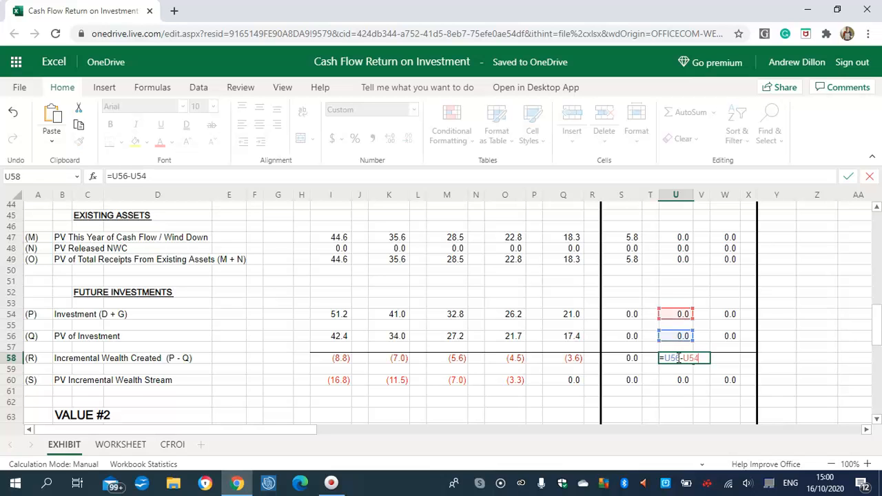
# Complete the Incremental Wealth Created row by adding the formula =W56-W54 to cell W58.
pyautogui.click(728, 359)
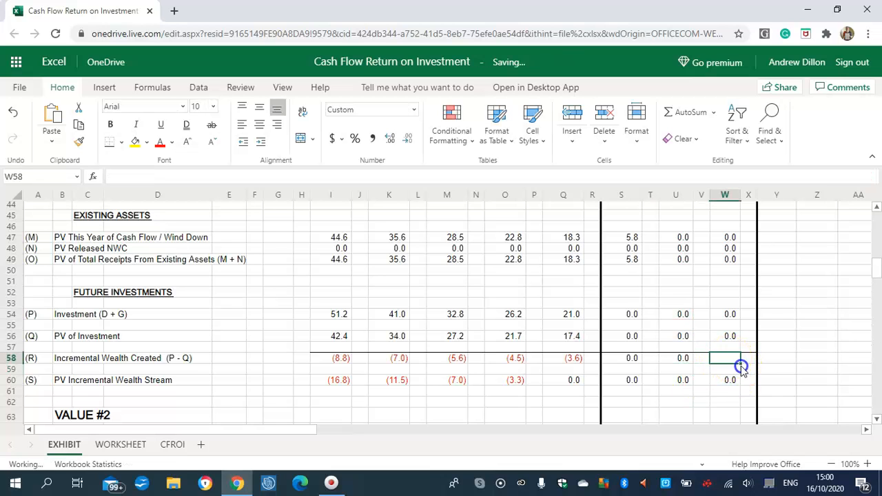
pyautogui.write('=W')
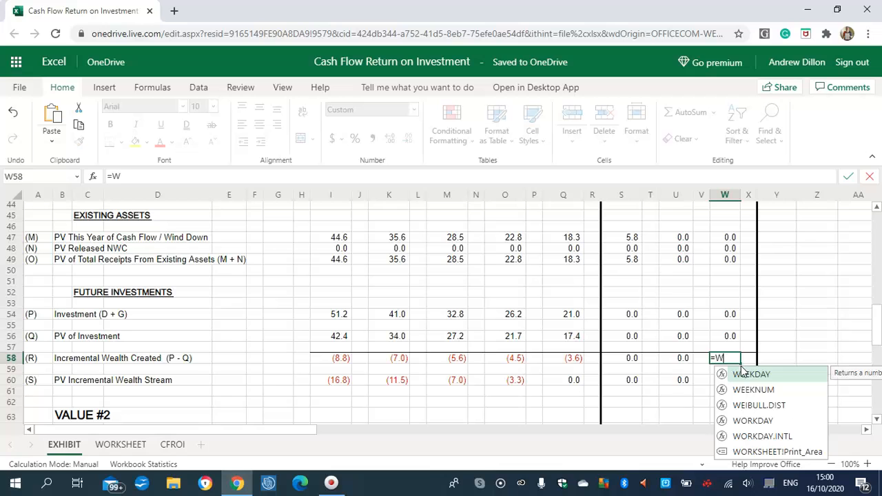
pyautogui.write('56')
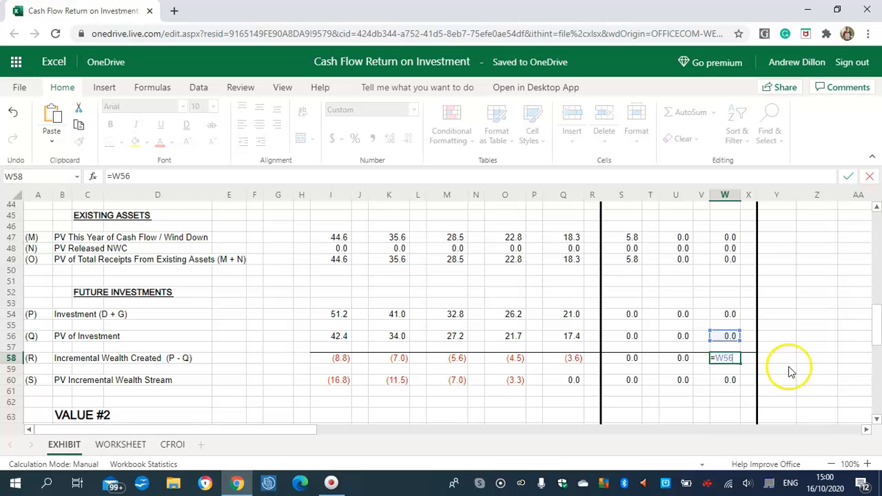
pyautogui.write('-W54')
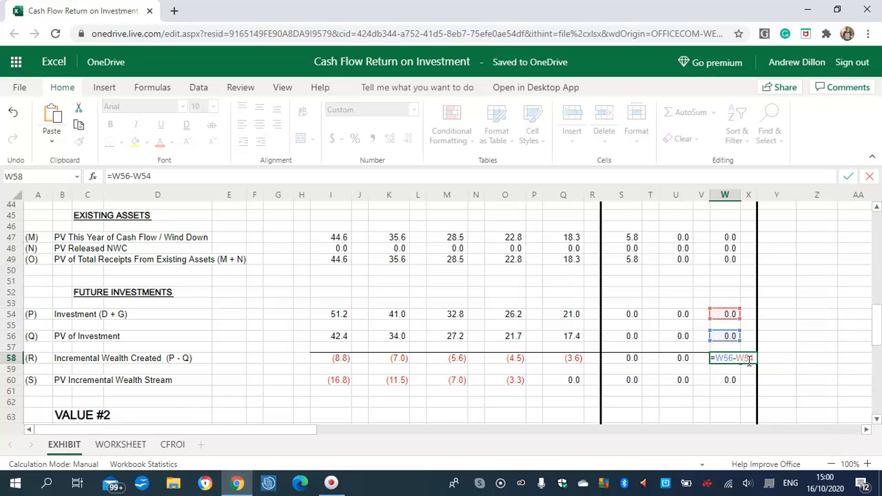
pyautogui.press('Return')
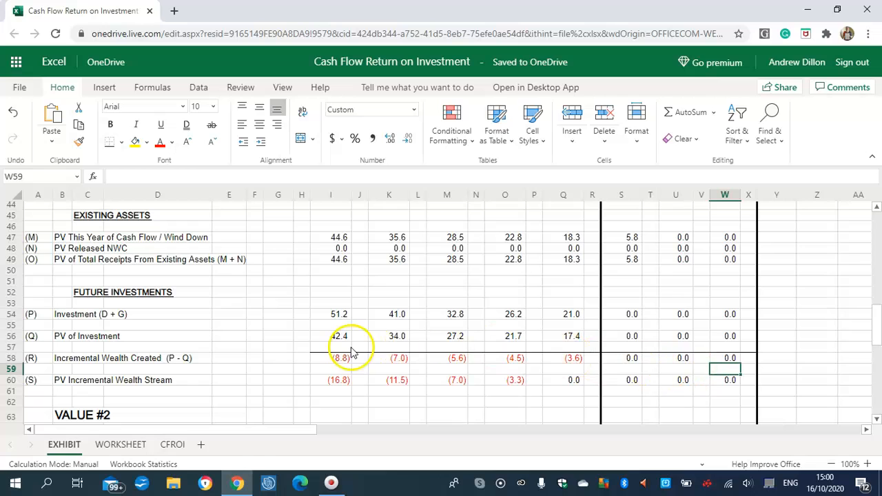
# Examine the formulas behind the PV Incremental Wealth Stream values across row 60, from I60 to W60.
pyautogui.click(344, 384)
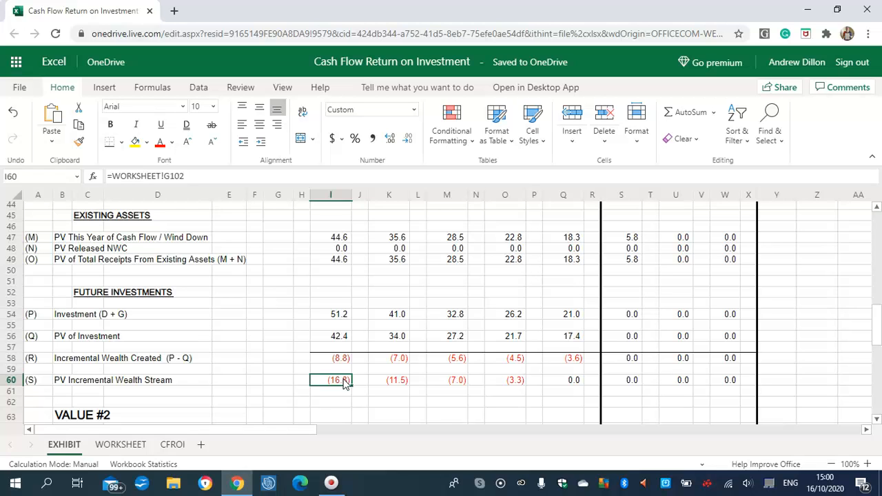
pyautogui.press('Right')
pyautogui.press('Right')
pyautogui.press('Right')
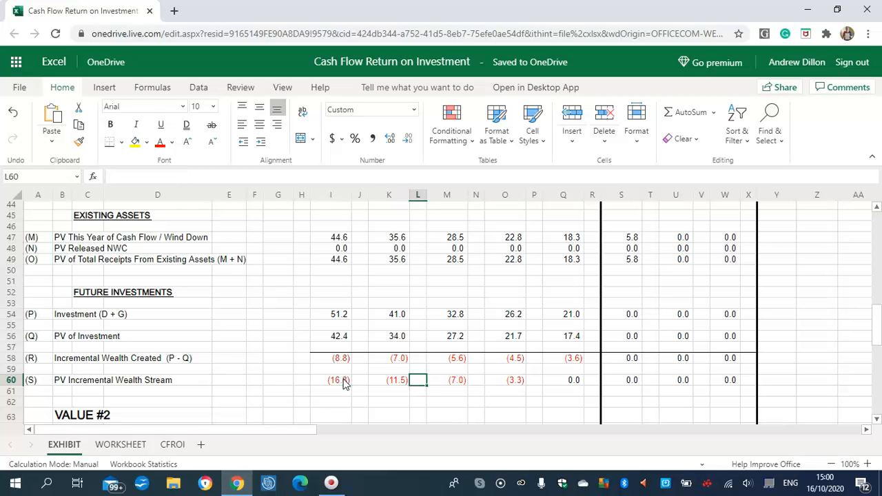
pyautogui.press('Left')
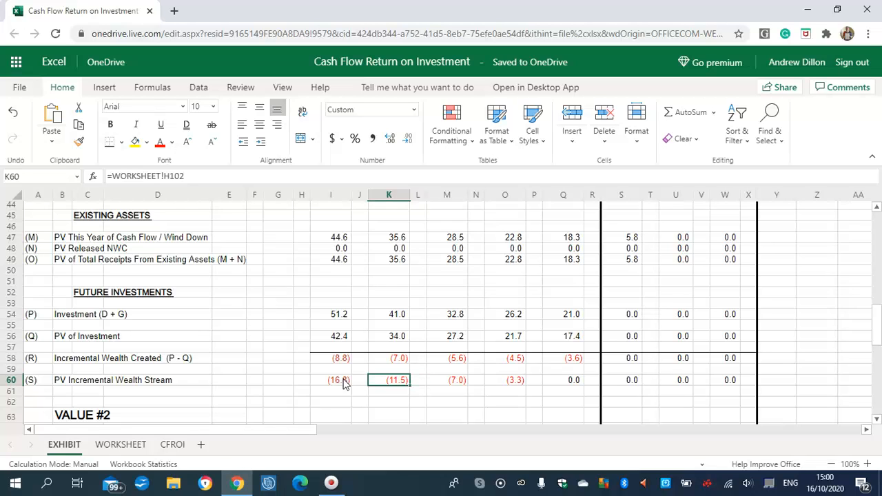
pyautogui.press('Right')
pyautogui.press('Right')
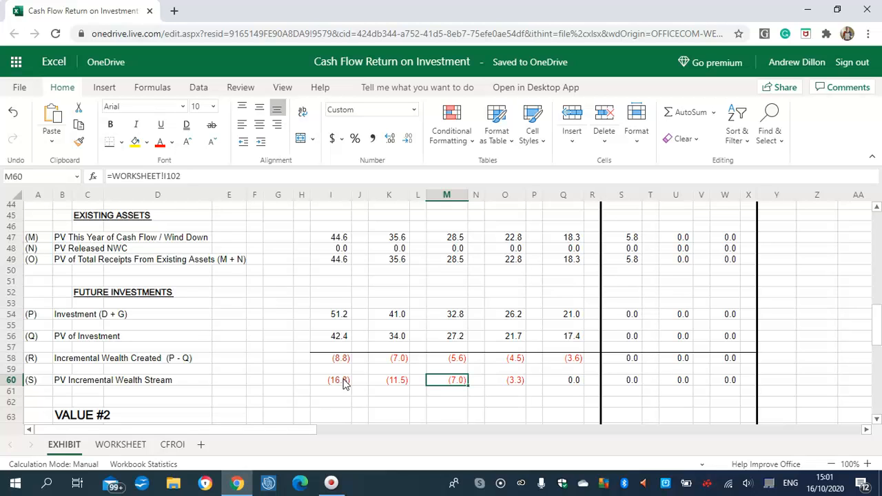
pyautogui.press('Right')
pyautogui.press('Right')
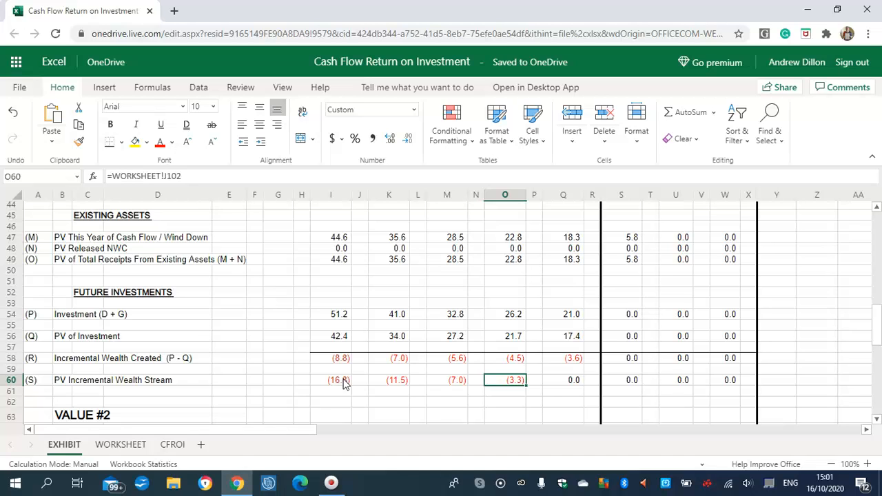
pyautogui.press('Right')
pyautogui.press('Right')
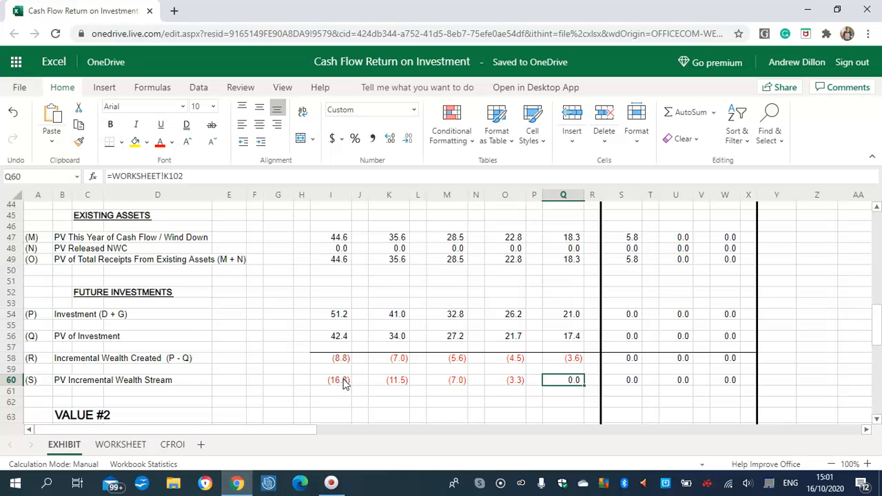
pyautogui.press('Right')
pyautogui.press('Right')
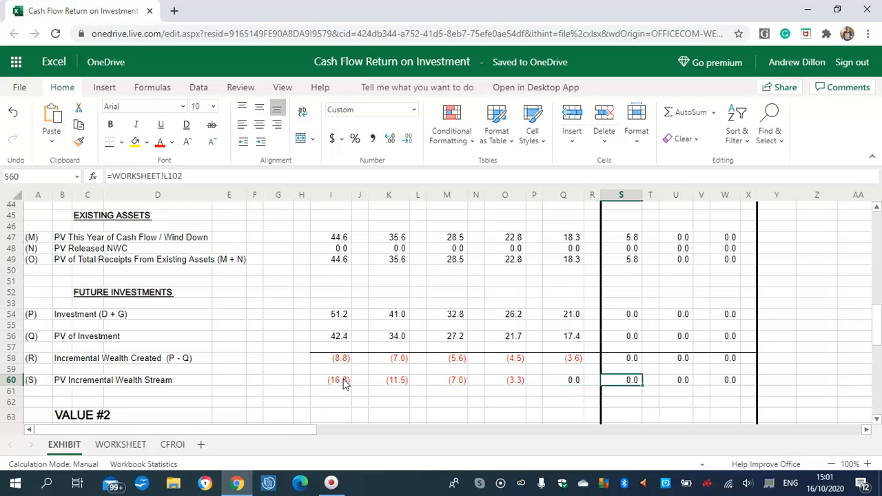
pyautogui.press('Right')
pyautogui.press('Right')
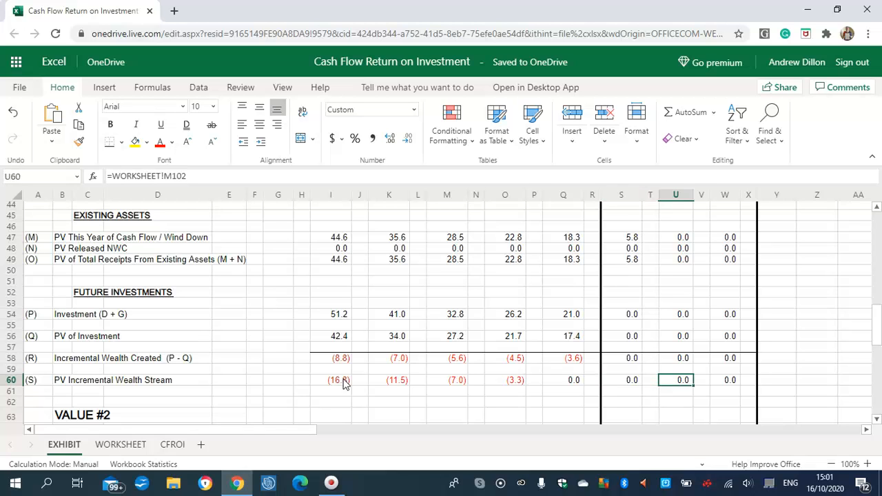
pyautogui.press('Right')
pyautogui.press('Right')
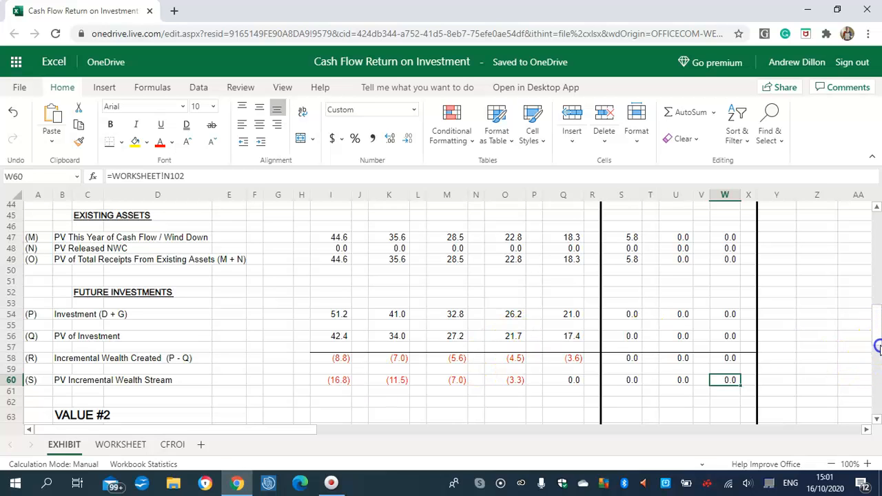
# Enter the VALUE #2 formula =I49+I60 in cell I63.
pyautogui.scroll(-3, 875, 341)
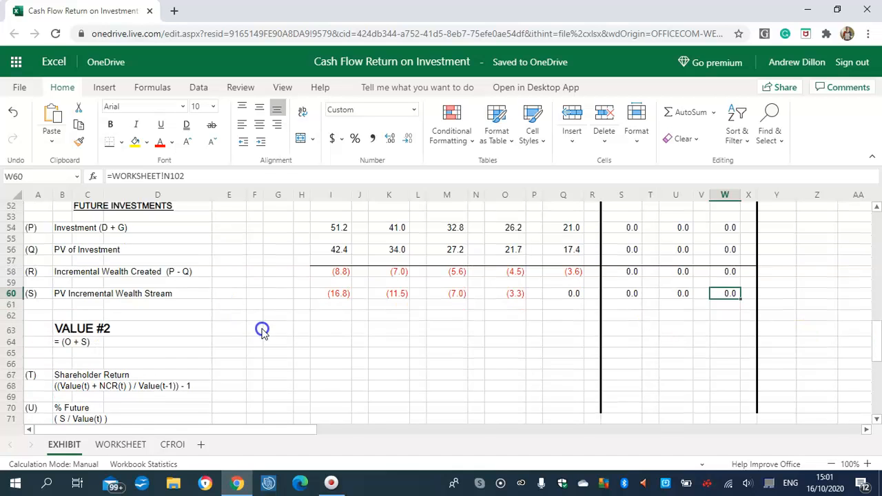
pyautogui.click(335, 333)
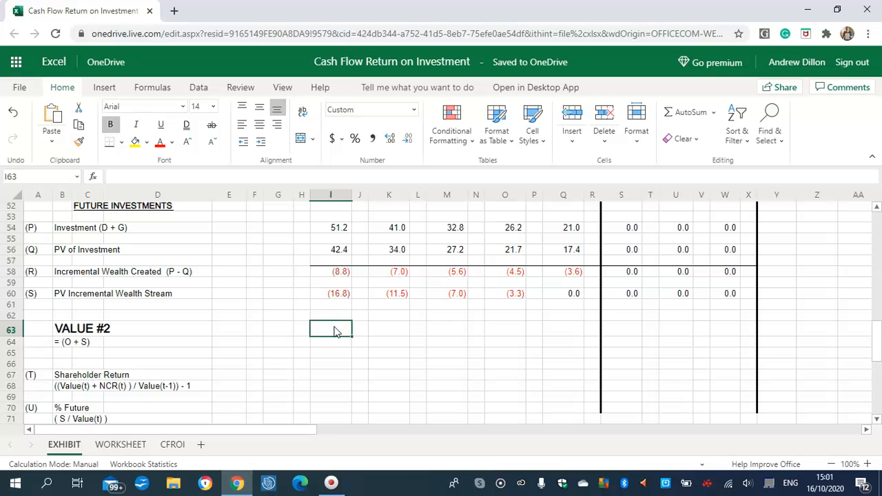
pyautogui.write('=I')
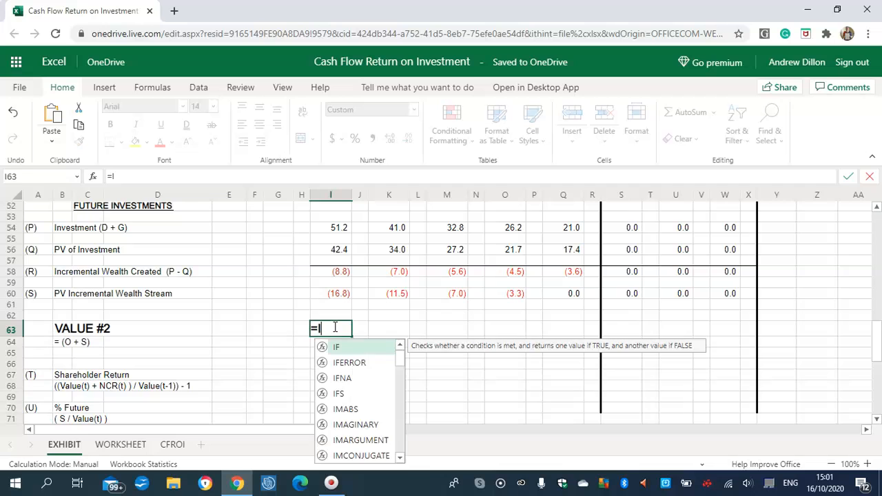
pyautogui.write('49+')
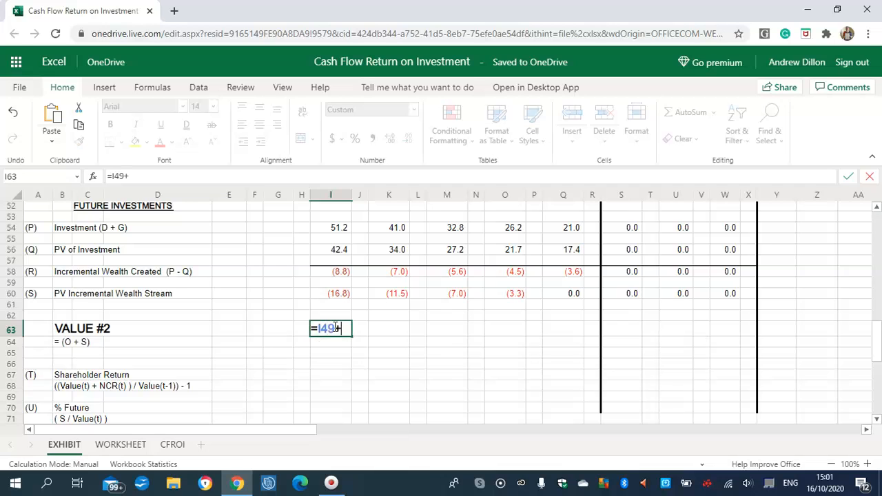
pyautogui.write('I')
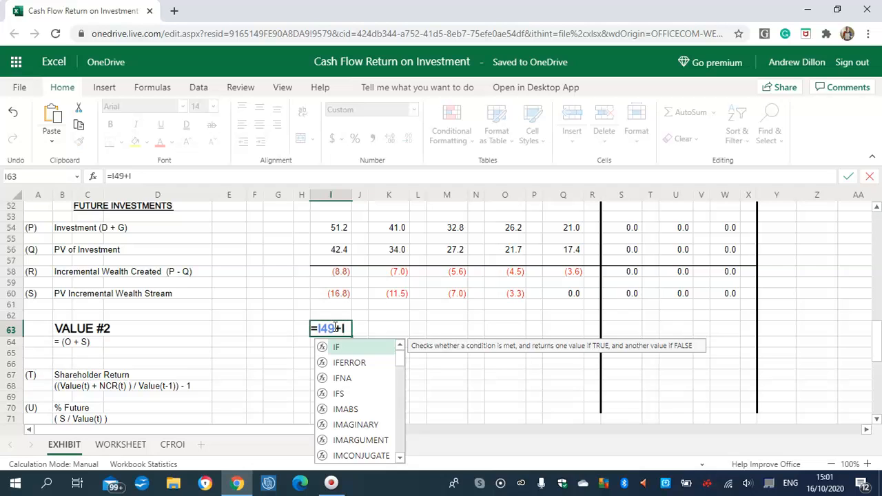
pyautogui.write('60')
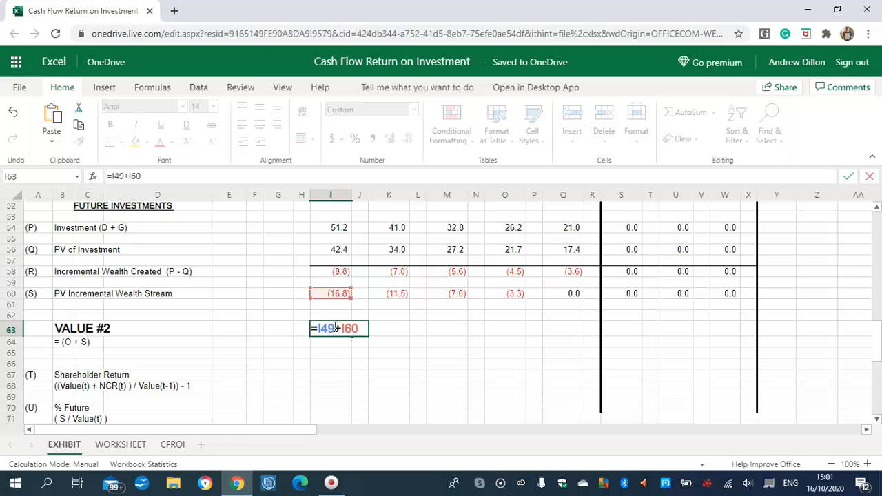
pyautogui.press('Return')
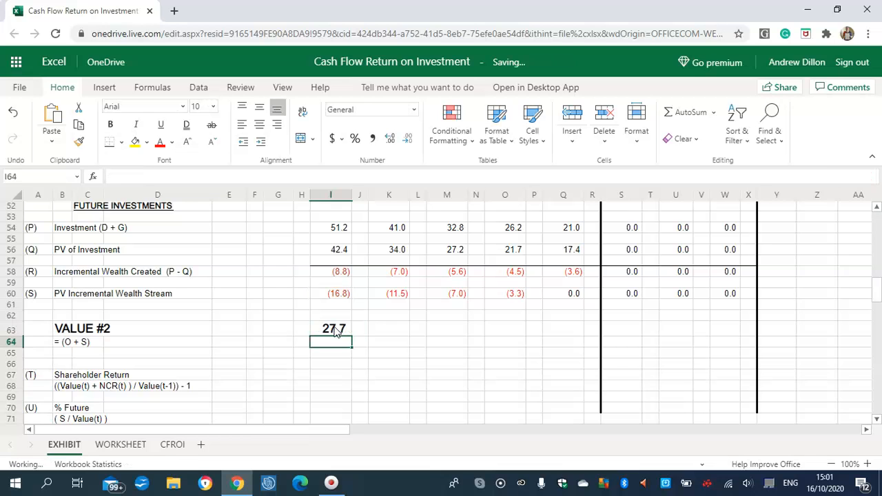
# Enter the VALUE #2 formula =K49+K60 in cell K63.
pyautogui.click(389, 330)
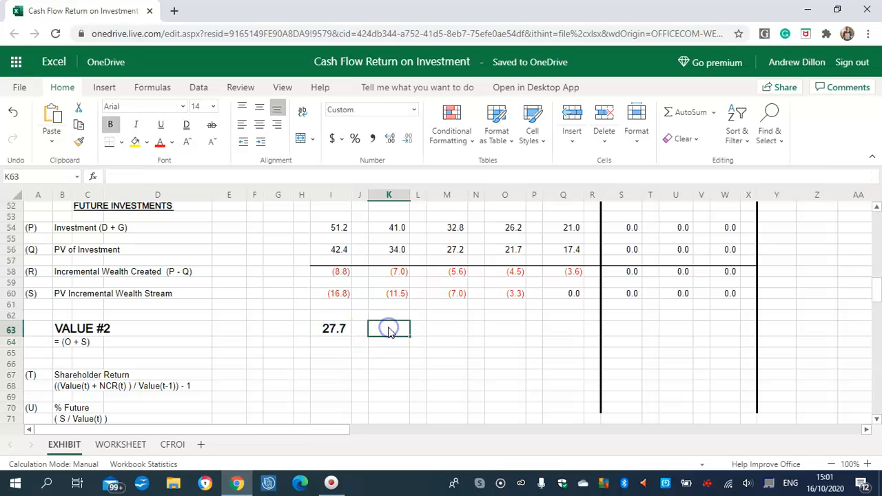
pyautogui.write('=K')
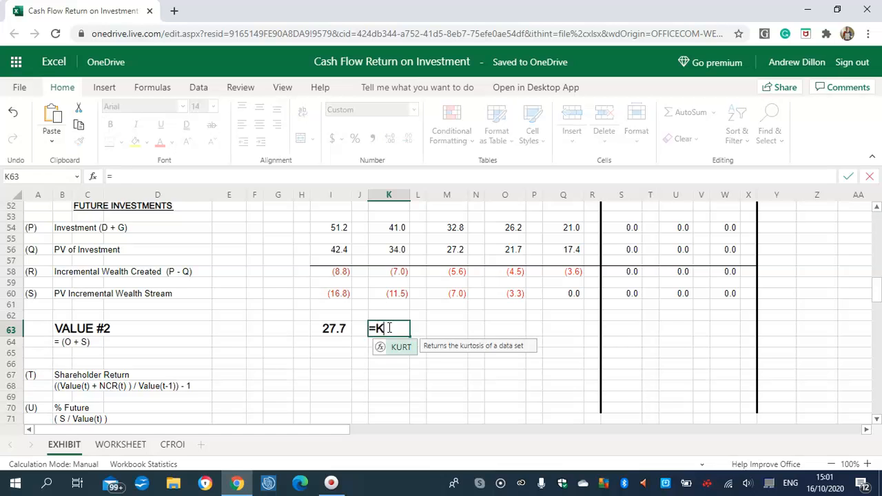
pyautogui.write('49+K')
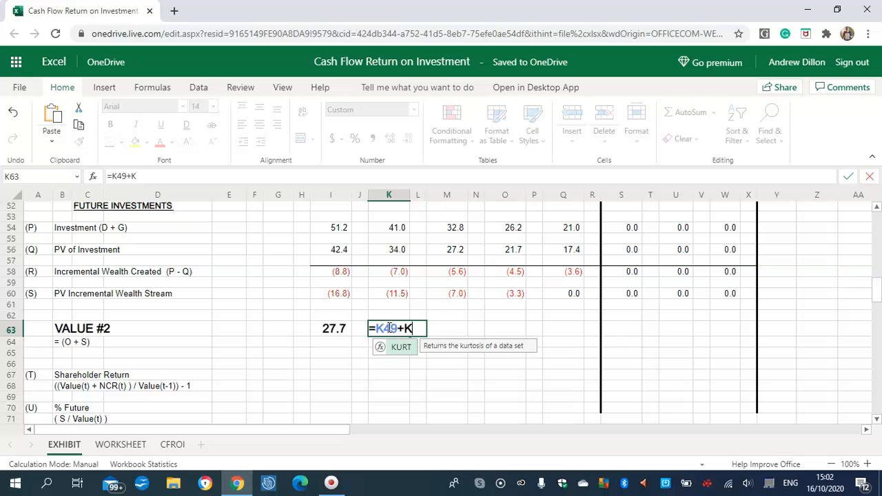
pyautogui.write('60')
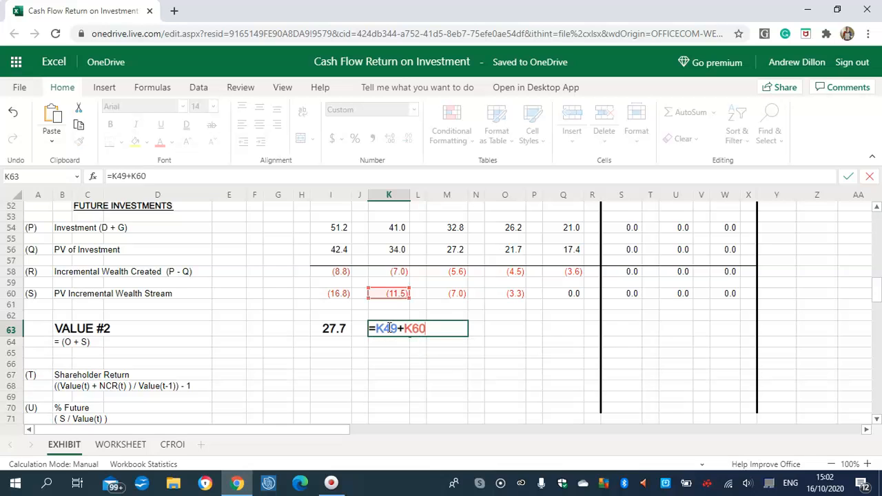
pyautogui.press('Return')
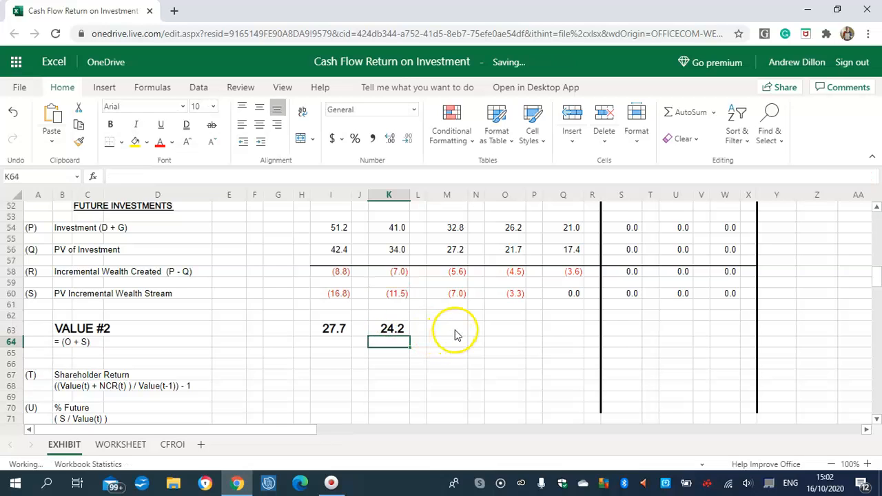
# Enter the VALUE #2 formula =M49+M60 in cell M63.
pyautogui.click(455, 331)
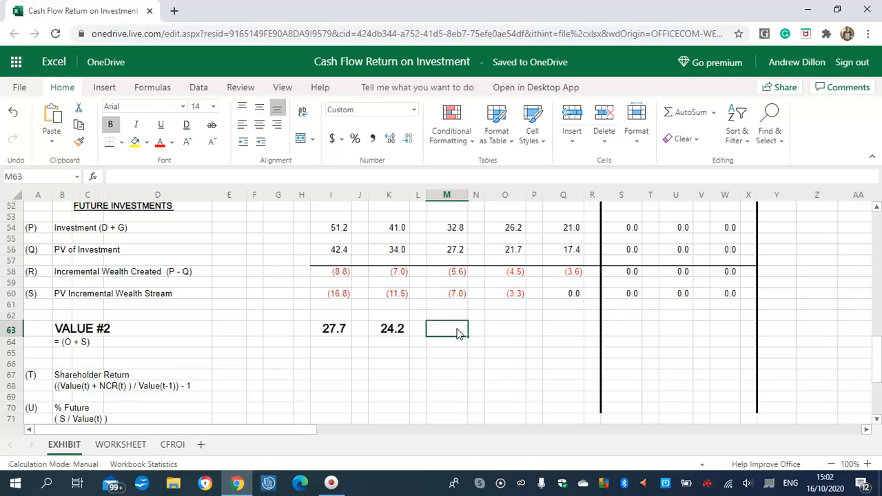
pyautogui.write('=M49+M')
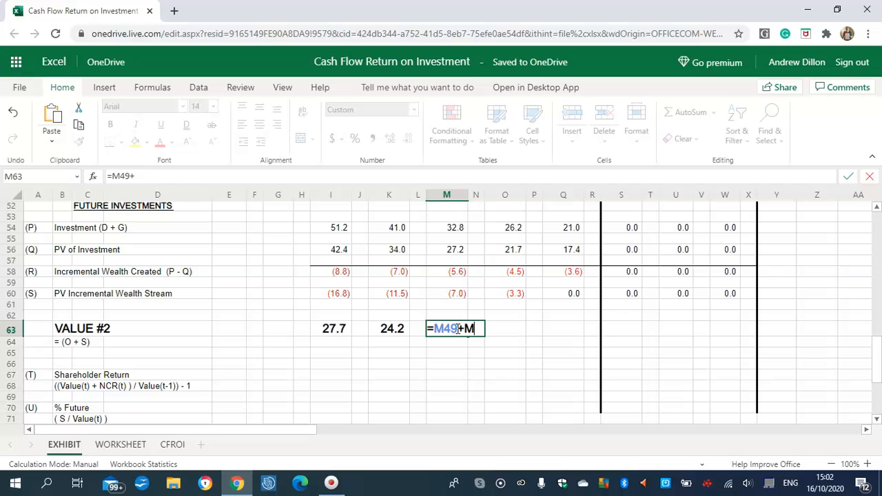
pyautogui.write('60')
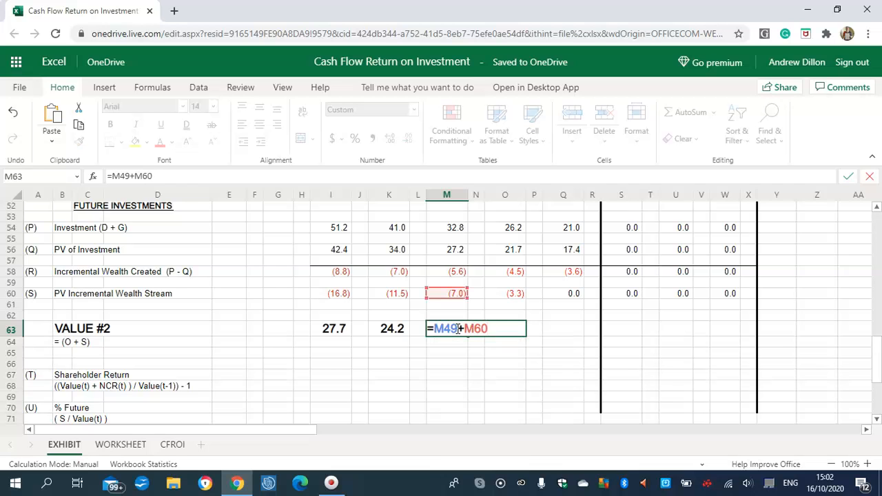
pyautogui.press('Return')
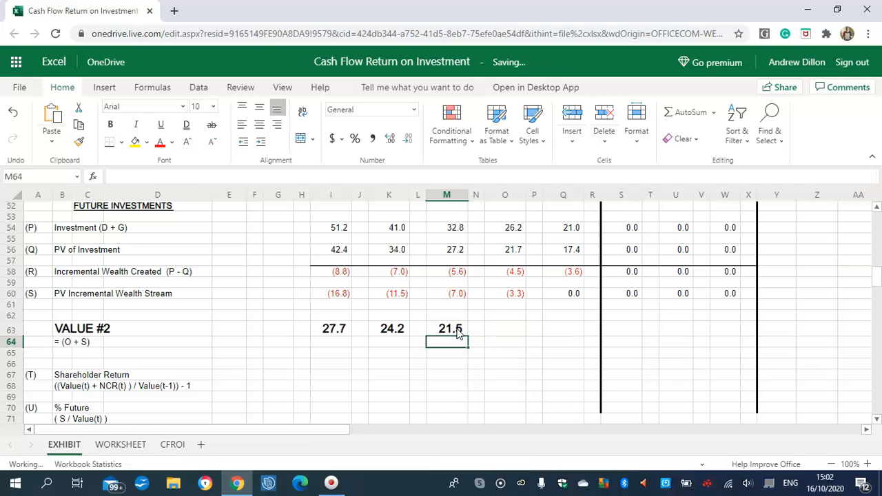
# Enter the VALUE #2 formula =O49+O60 in cell O63.
pyautogui.click(499, 331)
pyautogui.write('=O49+O')
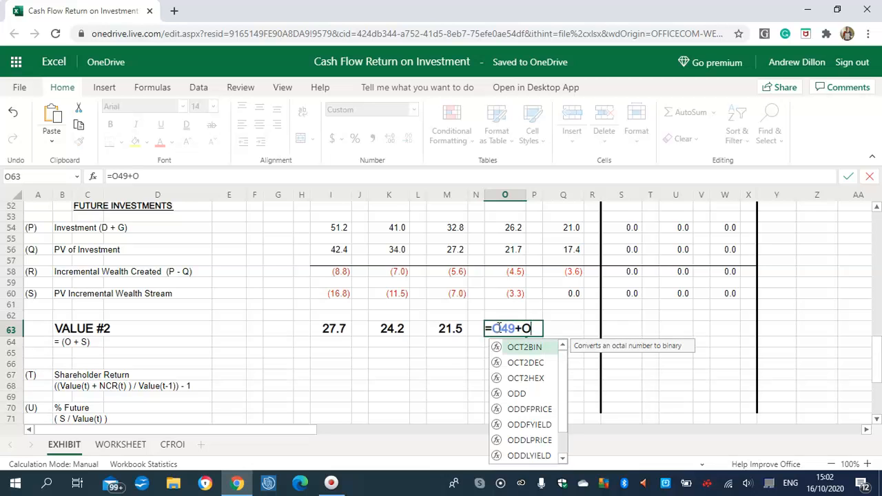
pyautogui.write('60')
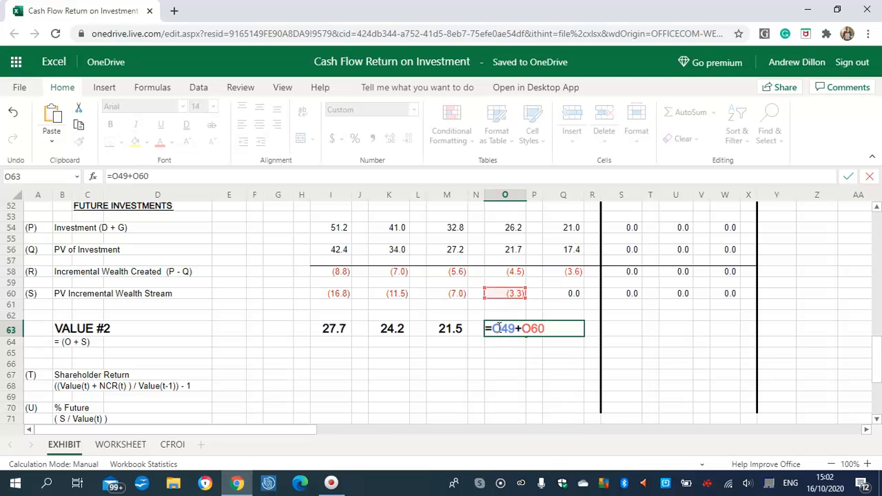
pyautogui.press('Return')
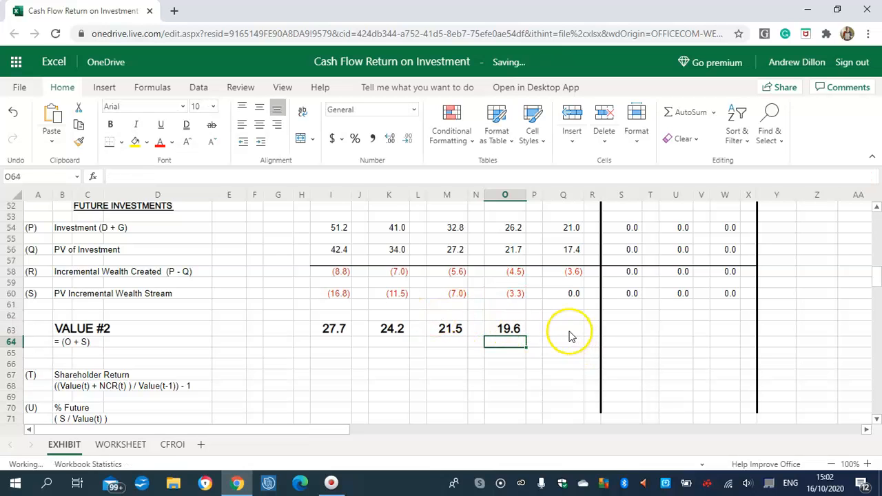
# Enter the VALUE #2 formula =Q49+Q60 in cell Q63.
pyautogui.click(570, 332)
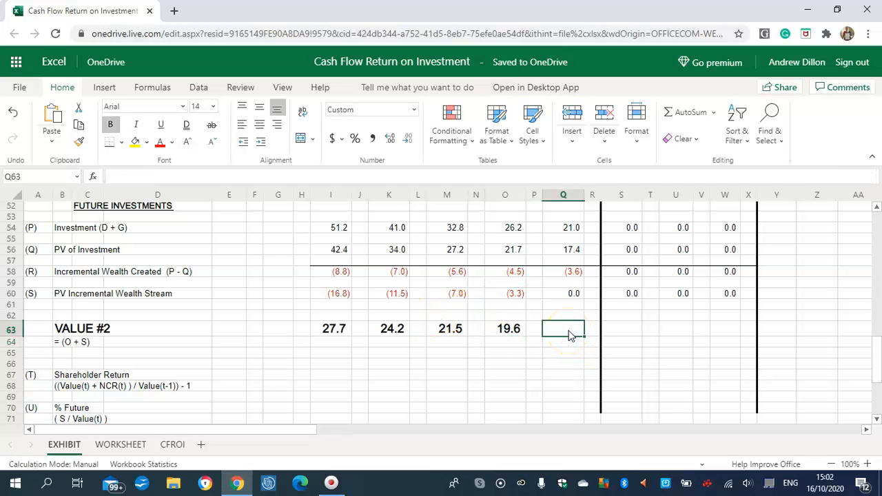
pyautogui.write('=')
pyautogui.write('Q')
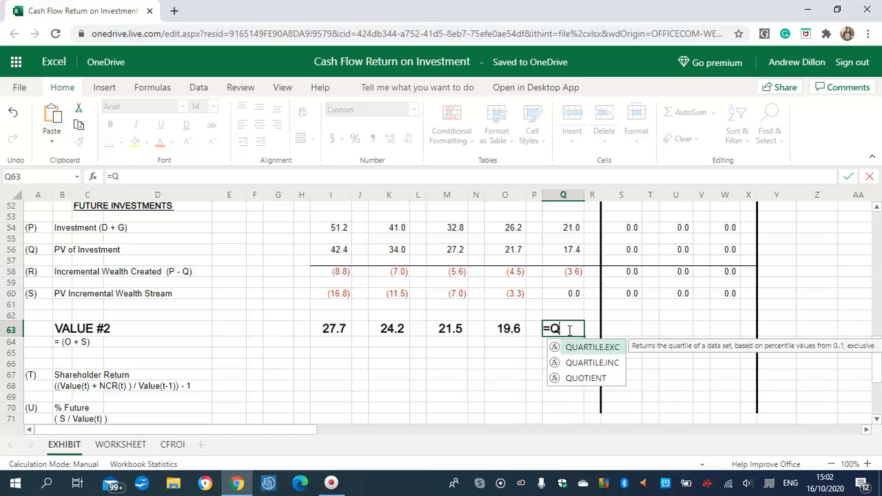
pyautogui.write('49+')
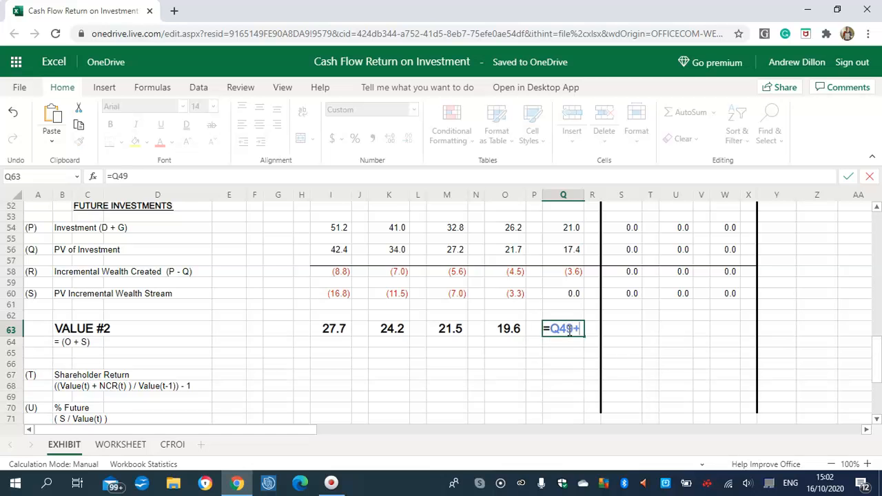
pyautogui.write('Q60')
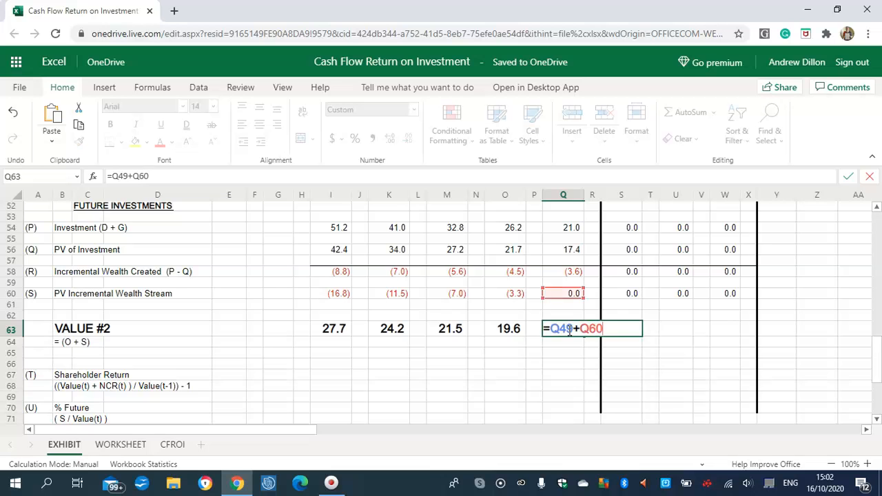
pyautogui.press('Return')
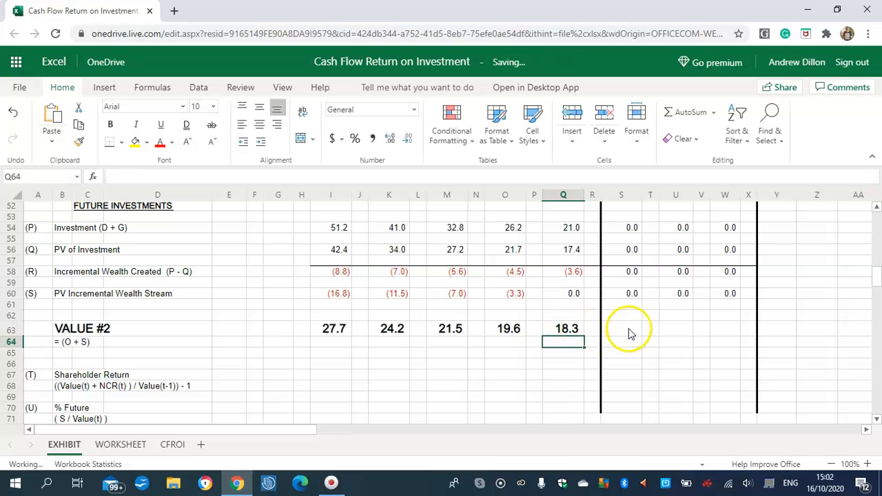
# Enter the VALUE #2 formula =S49+S60 in cell S63.
pyautogui.click(630, 329)
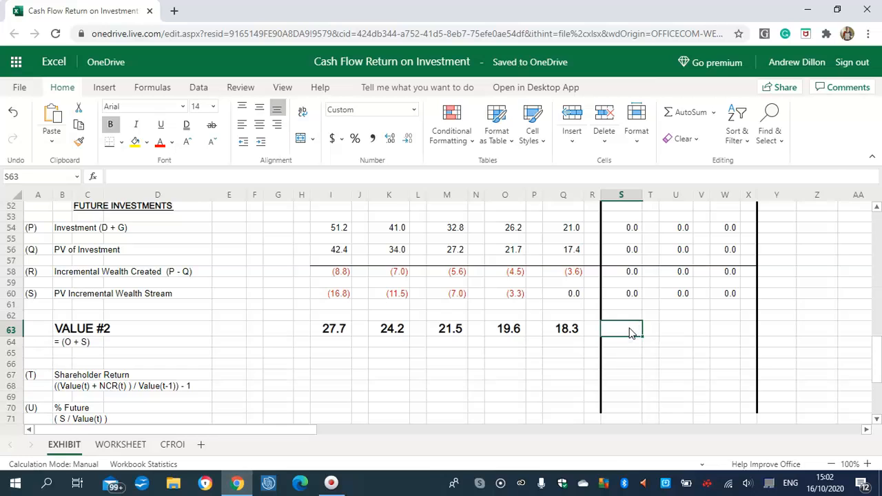
pyautogui.write('=S')
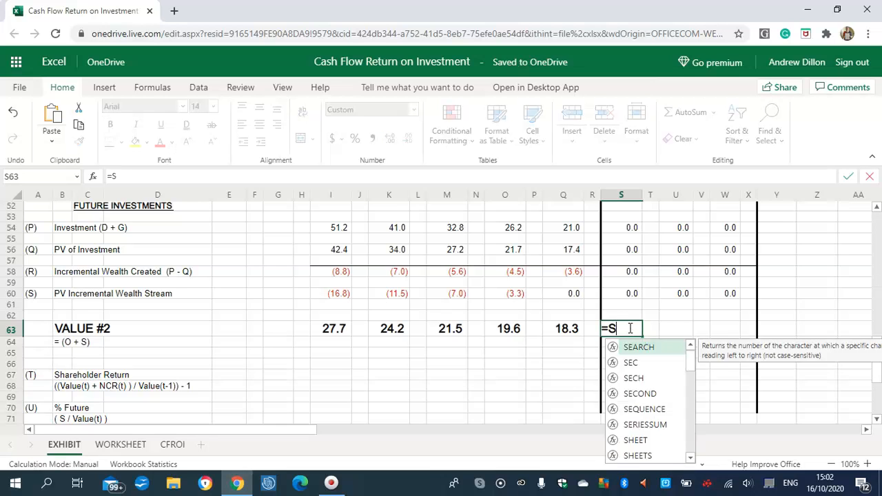
pyautogui.write('49+S60')
pyautogui.press('Return')
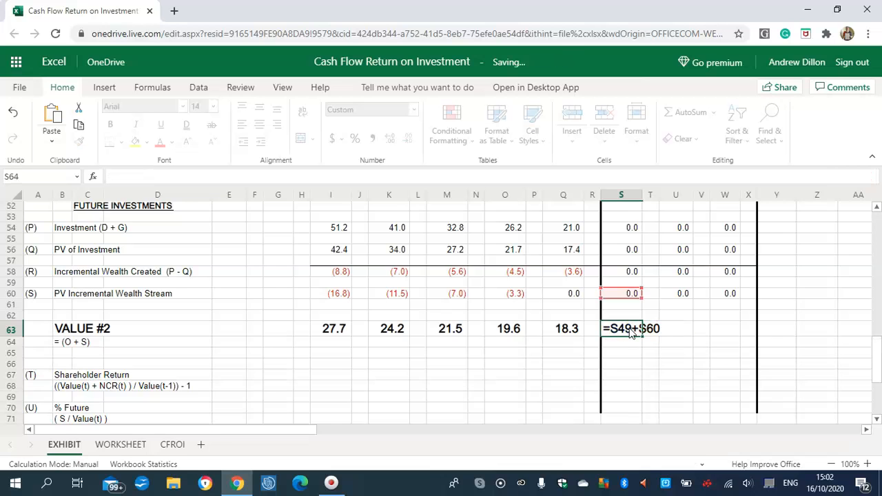
# Enter the VALUE #2 formula =U49+U60 in cell U63.
pyautogui.click(675, 330)
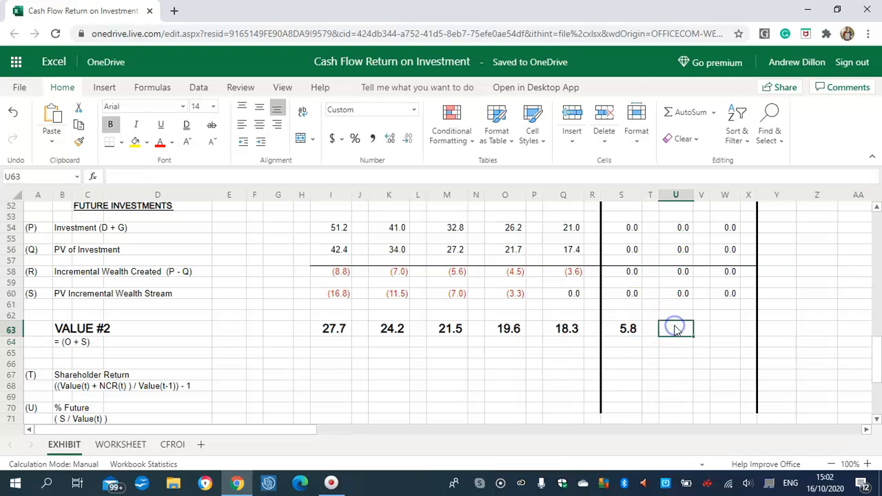
pyautogui.write('=U')
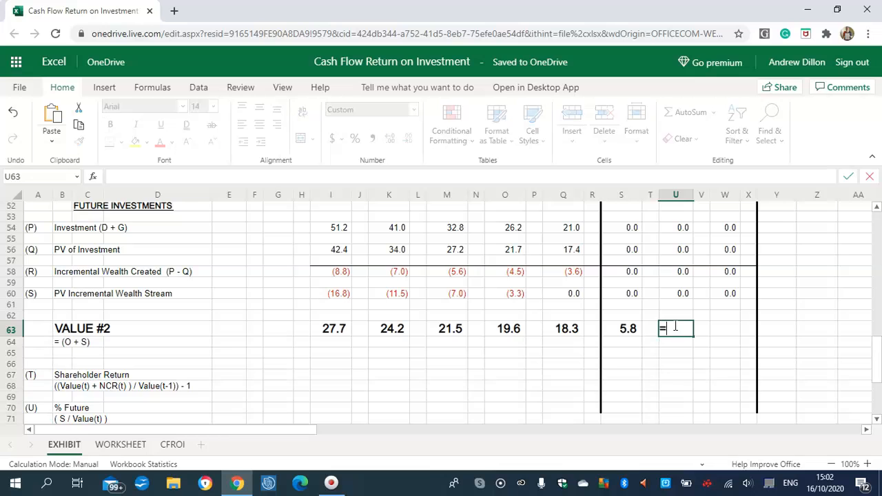
pyautogui.write('49+U60')
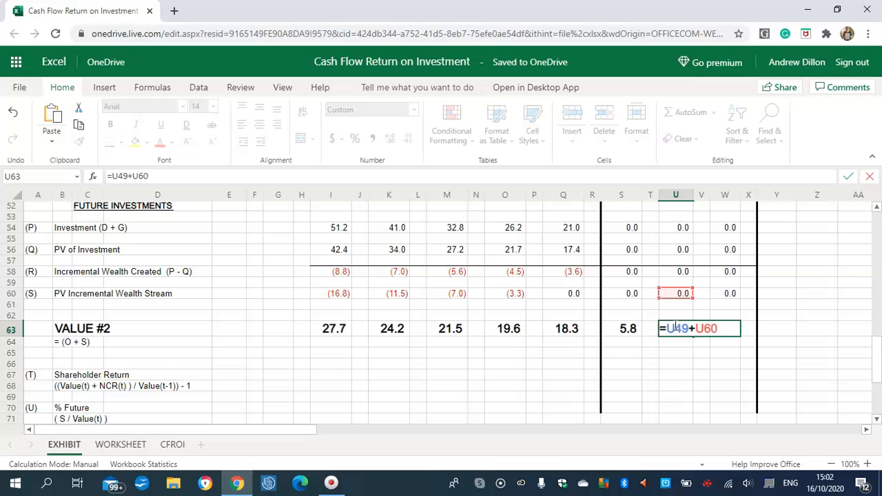
pyautogui.press('Return')
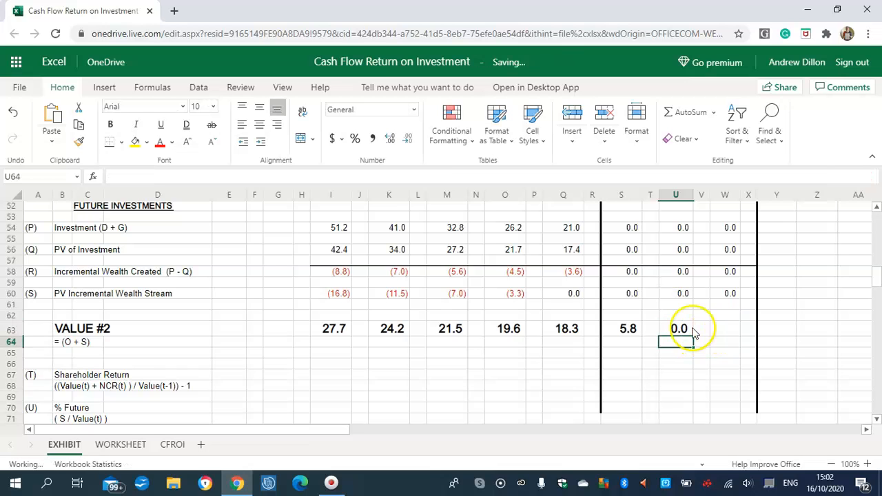
pyautogui.click(689, 332)
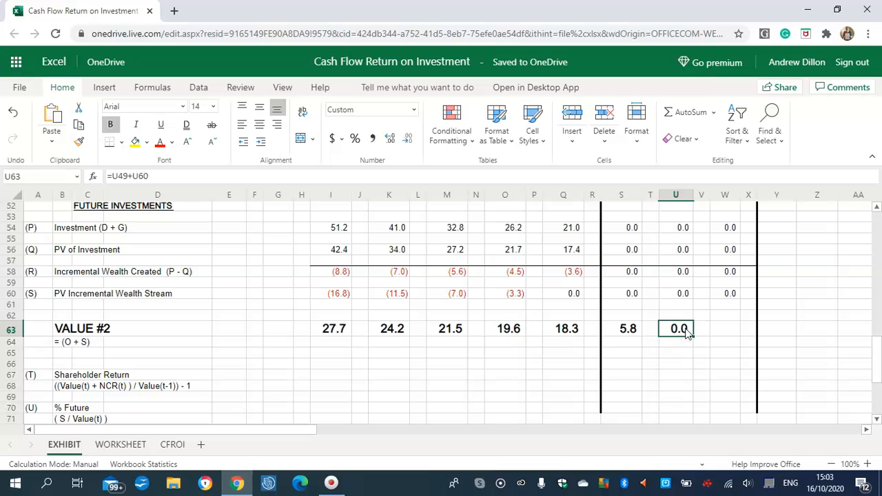
# Enter the VALUE #2 formula =W49+W60 in cell W63.
pyautogui.click(721, 336)
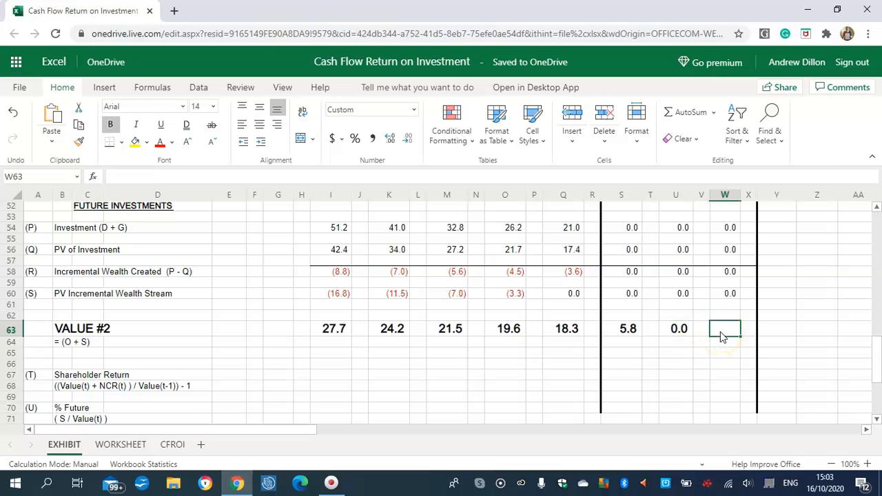
pyautogui.write('=W4')
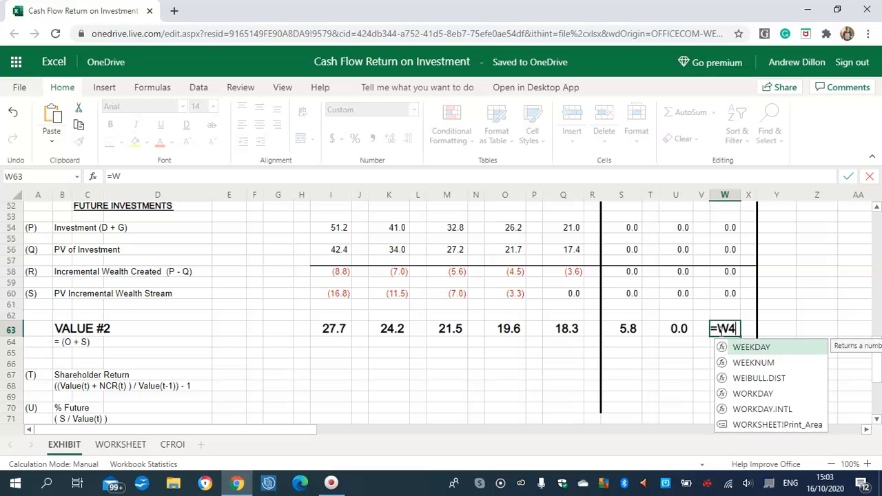
pyautogui.write('9+')
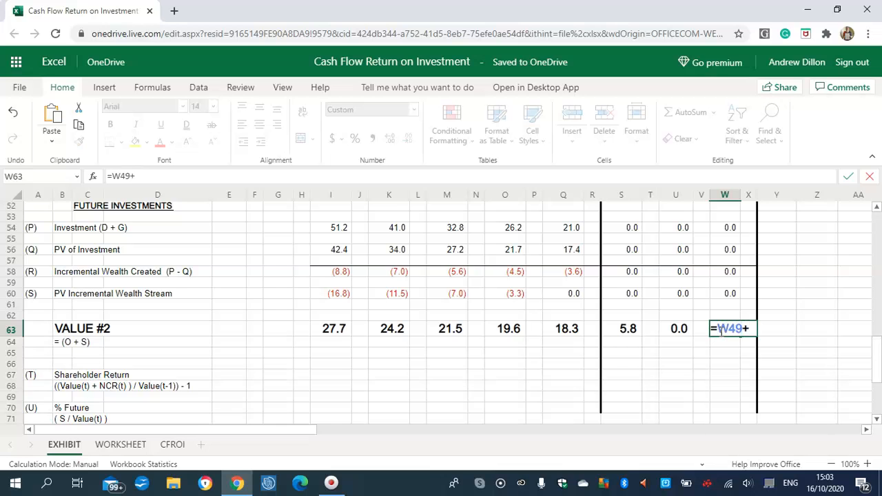
pyautogui.write('W60')
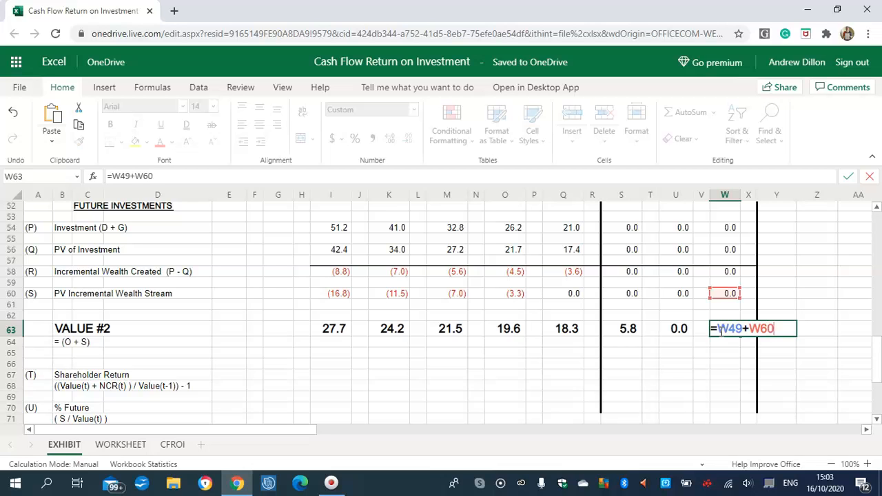
pyautogui.press('Return')
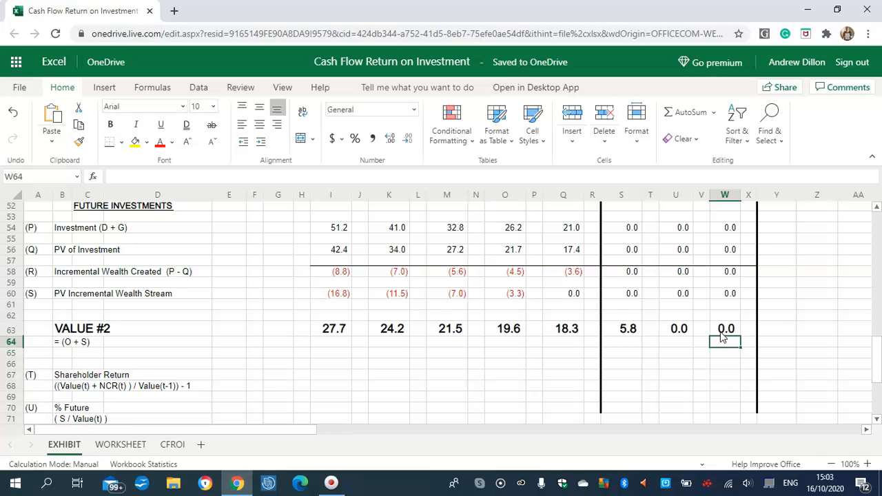
# Enter the Shareholder Return formula =(K63+K30)/I63-1 in cell I67.
pyautogui.click(328, 375)
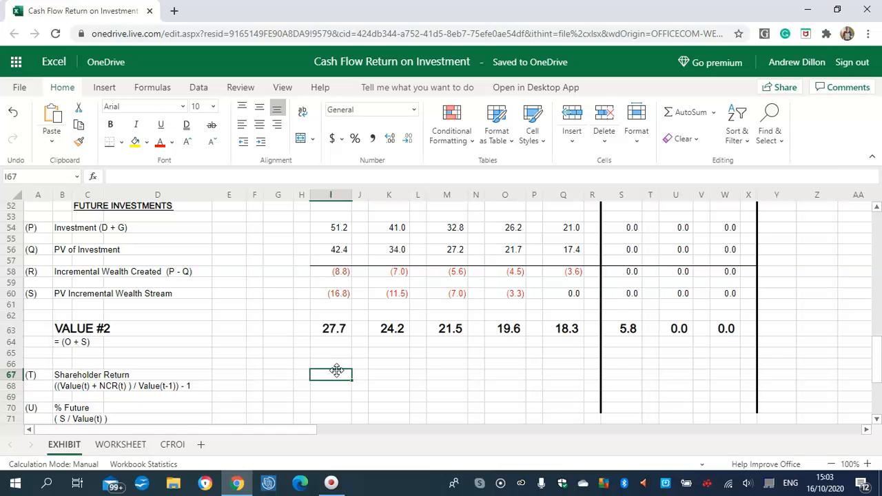
pyautogui.write('=')
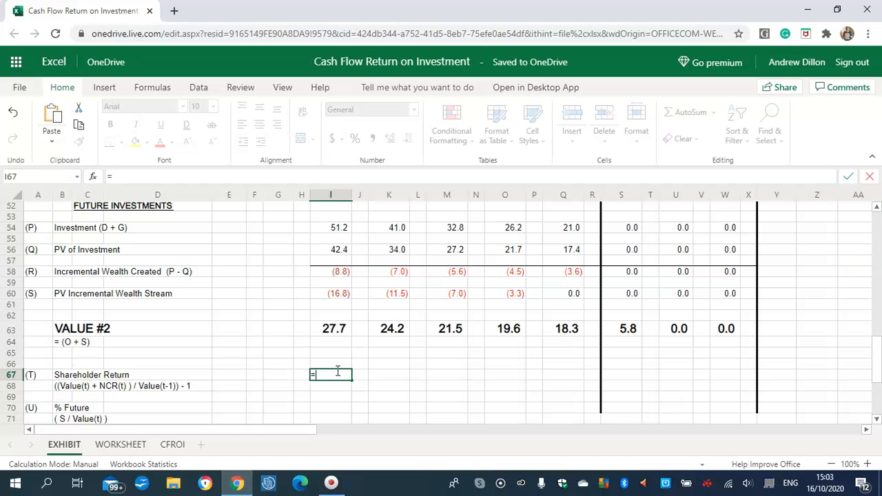
pyautogui.write('(K63+K30')
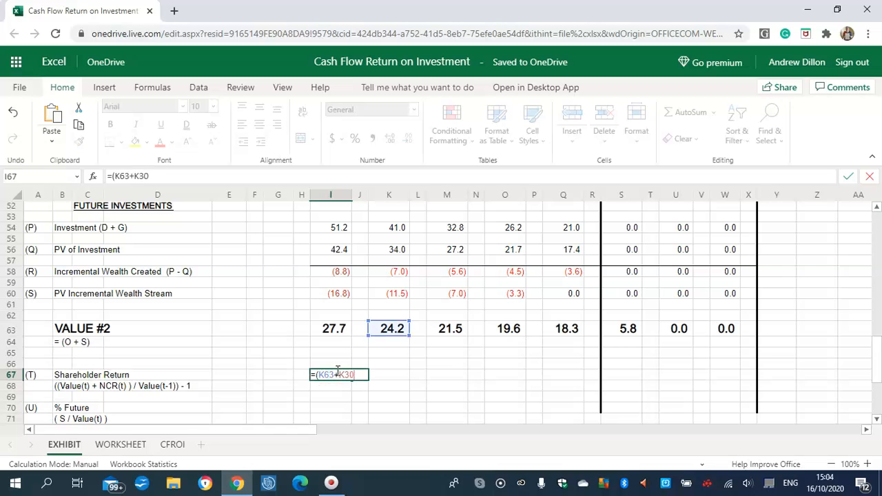
pyautogui.write(')/I6')
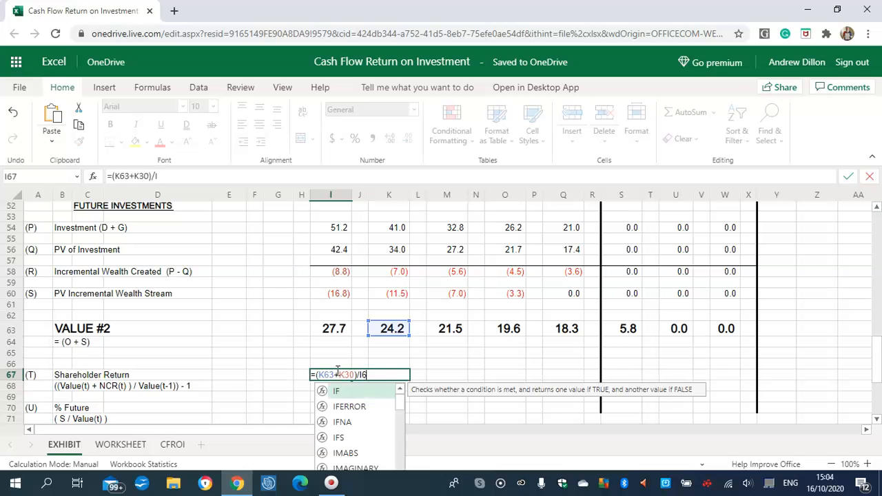
pyautogui.write('3')
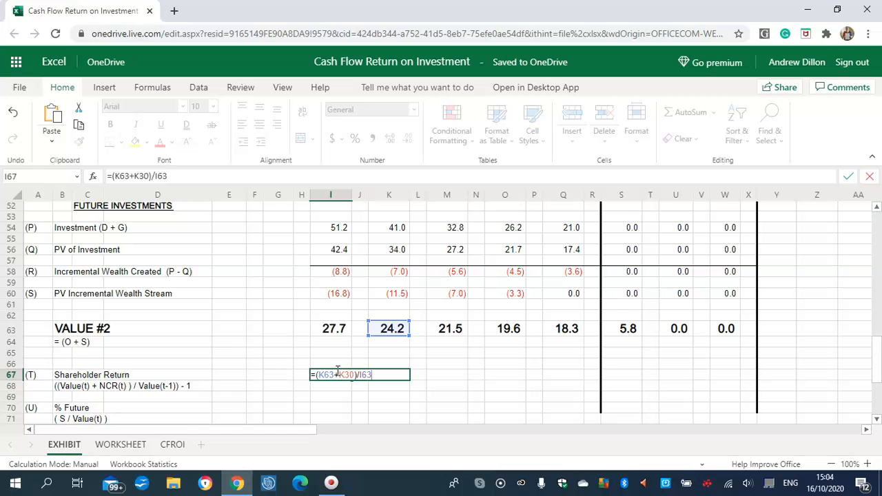
pyautogui.write('-1')
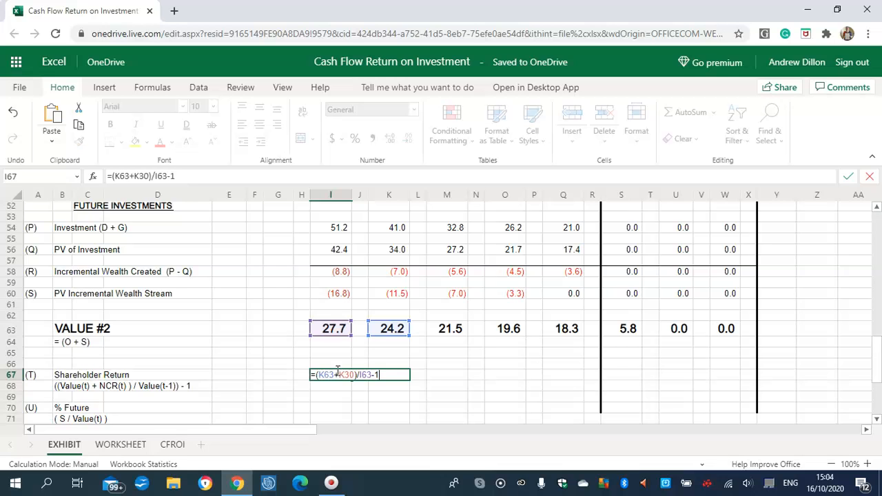
pyautogui.press('Return')
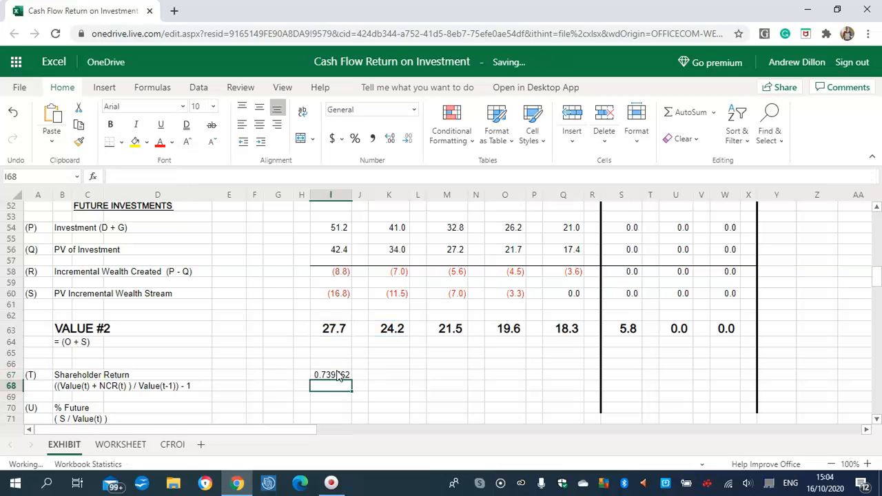
# Reduce the Shareholder Return in cell I67 to two decimal places.
pyautogui.click(338, 375)
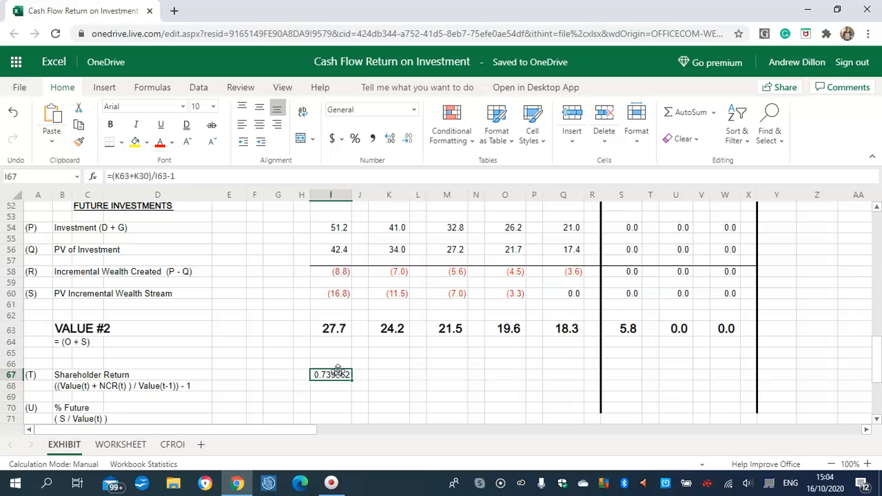
pyautogui.click(408, 139)
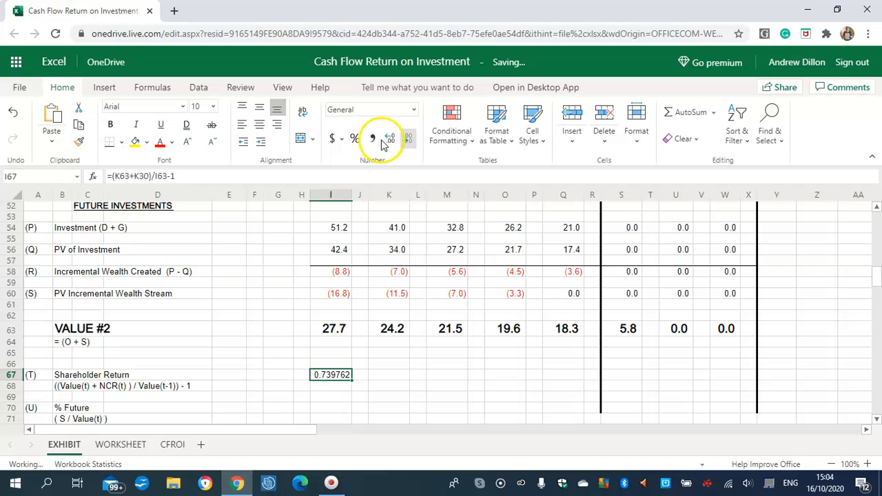
pyautogui.click(390, 141)
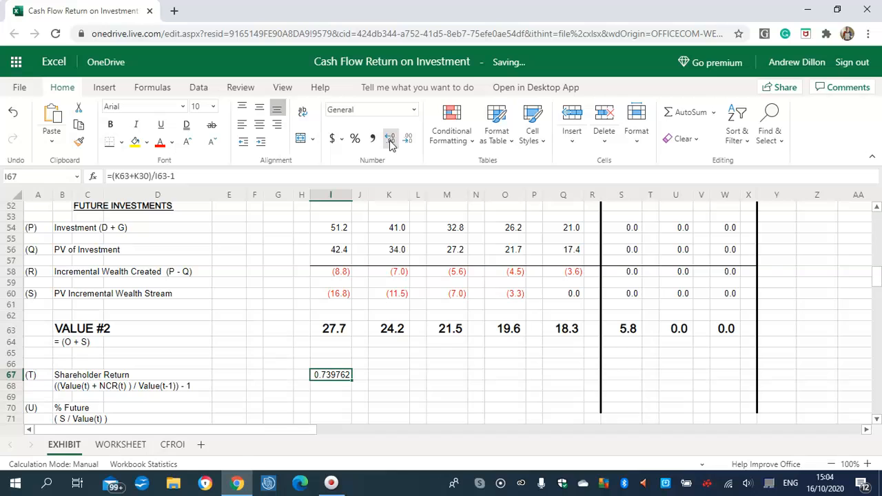
pyautogui.click(411, 141)
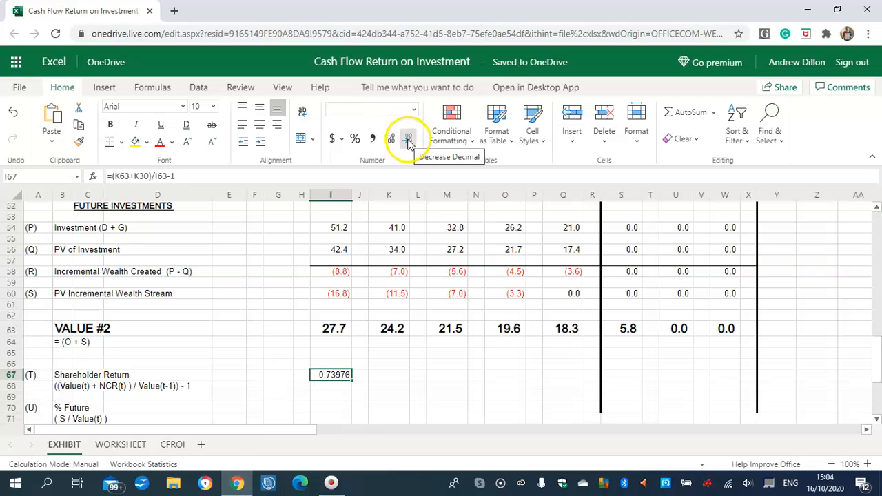
pyautogui.click(408, 140)
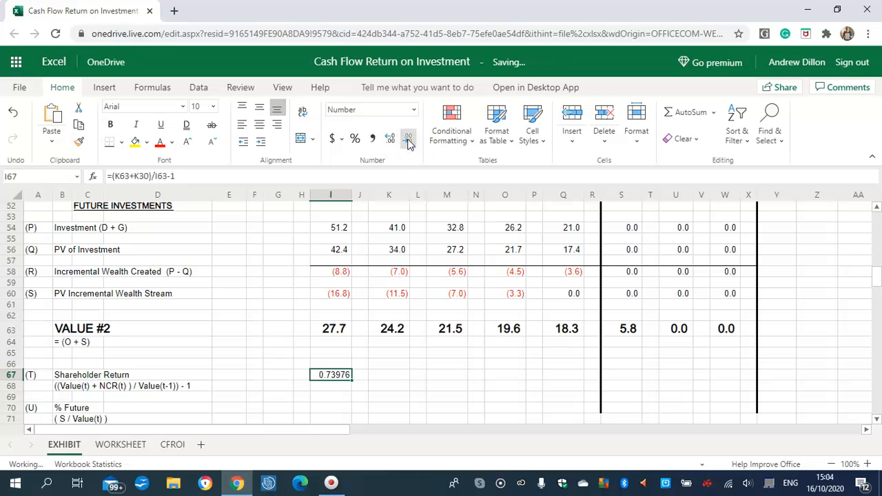
pyautogui.click(408, 140)
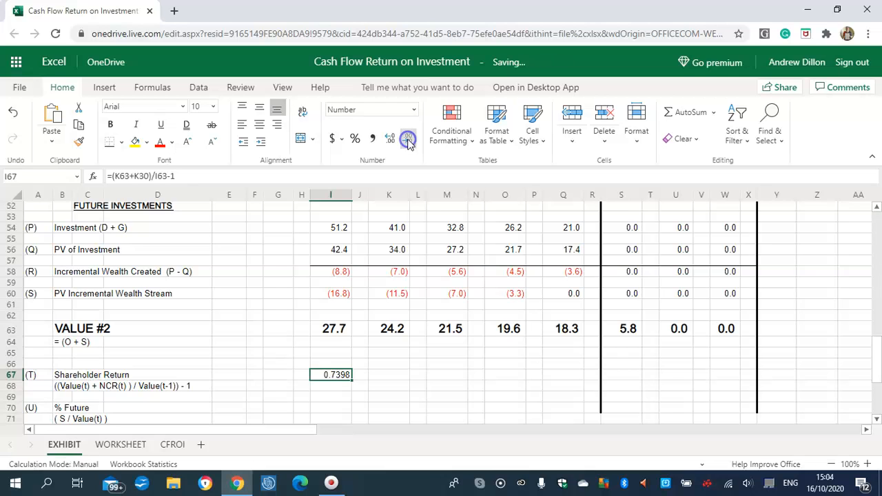
pyautogui.click(408, 140)
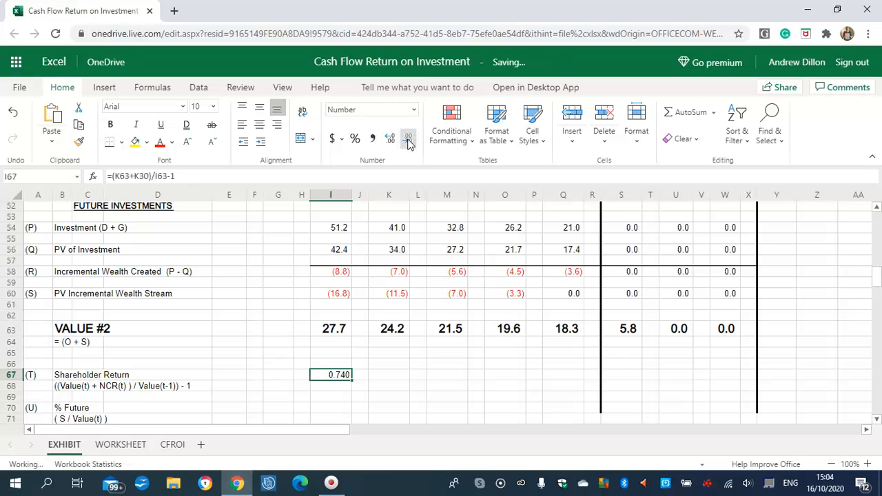
pyautogui.click(408, 140)
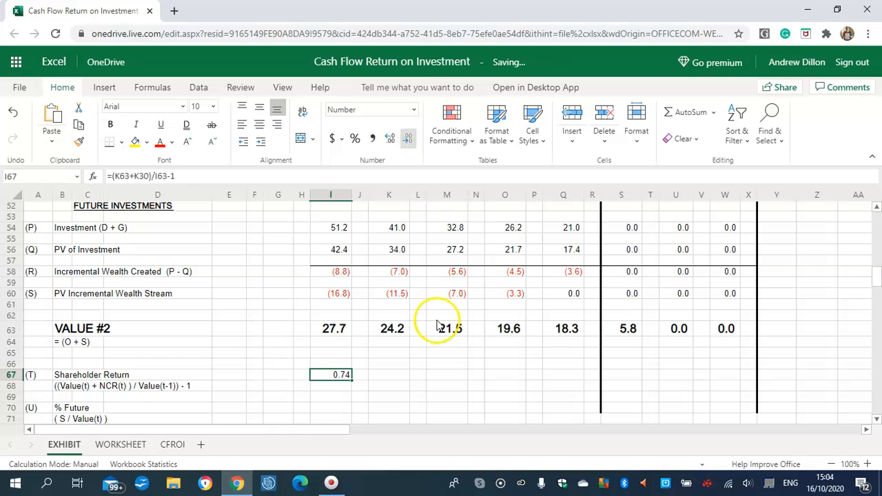
# Enter the Shareholder Return formula =(M63+M30)/K63-1 in cell K67.
pyautogui.click(391, 374)
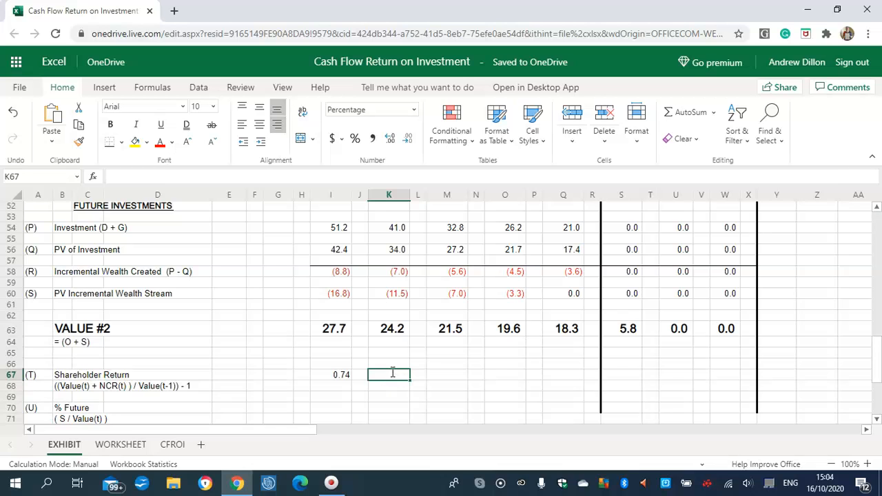
pyautogui.write('=(M')
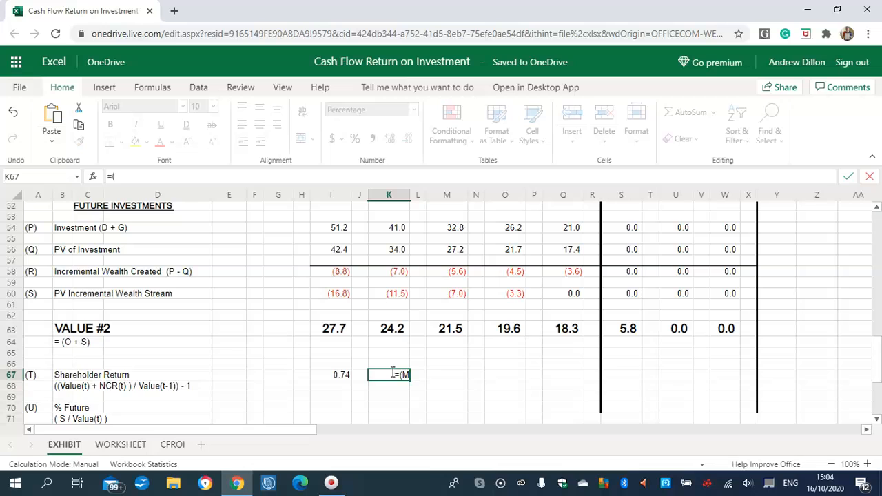
pyautogui.write('63')
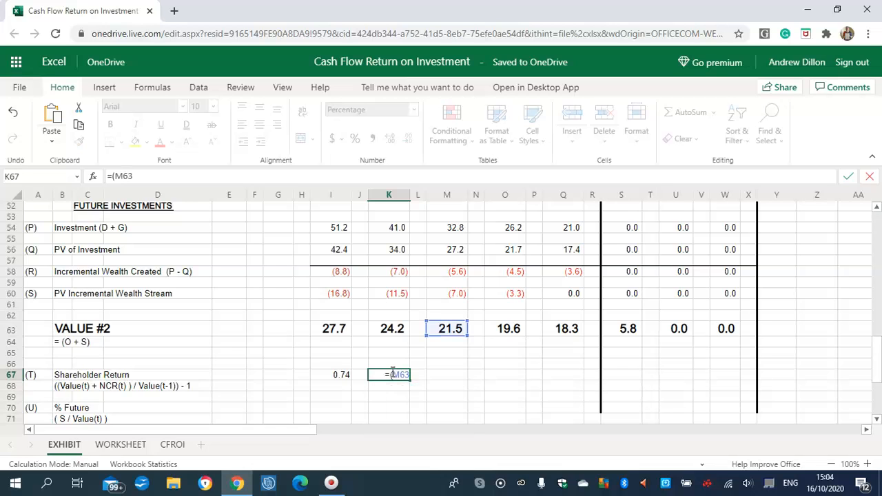
pyautogui.write('+M30')
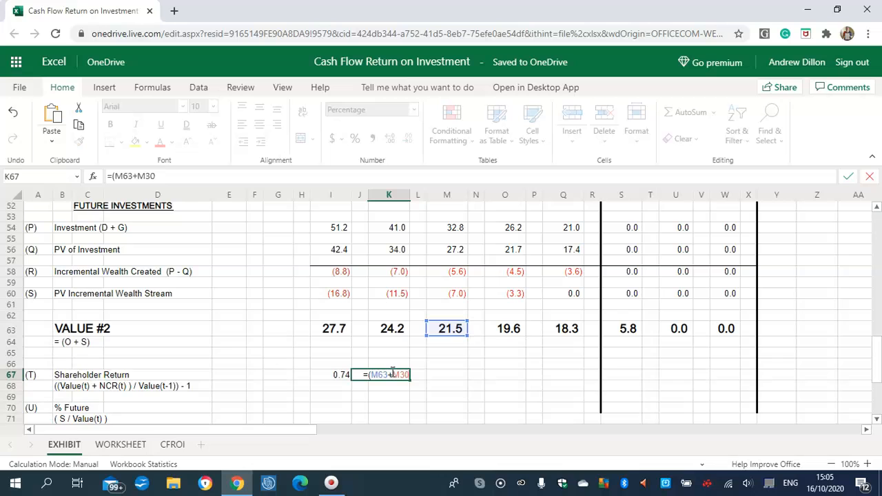
pyautogui.write(')/K6')
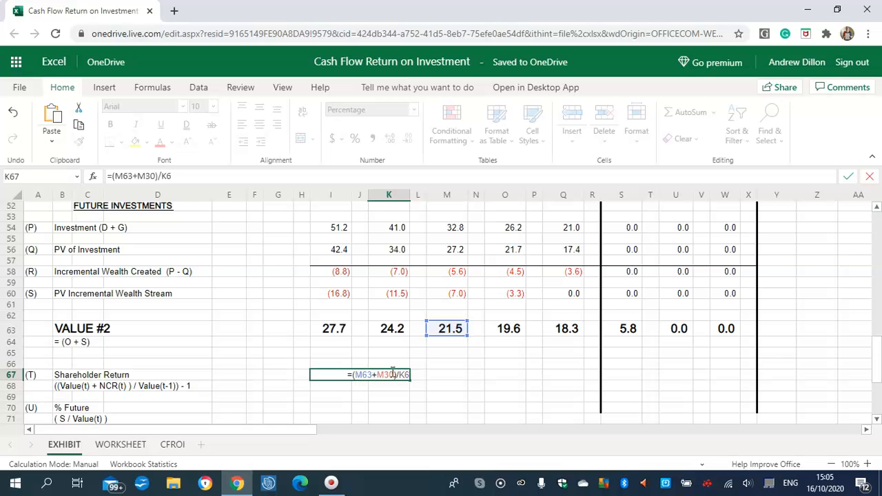
pyautogui.write('3-1')
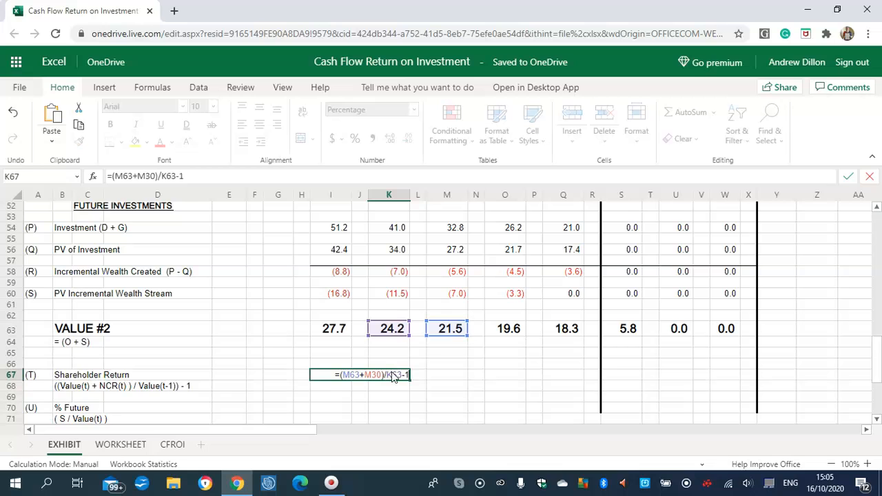
pyautogui.press('Return')
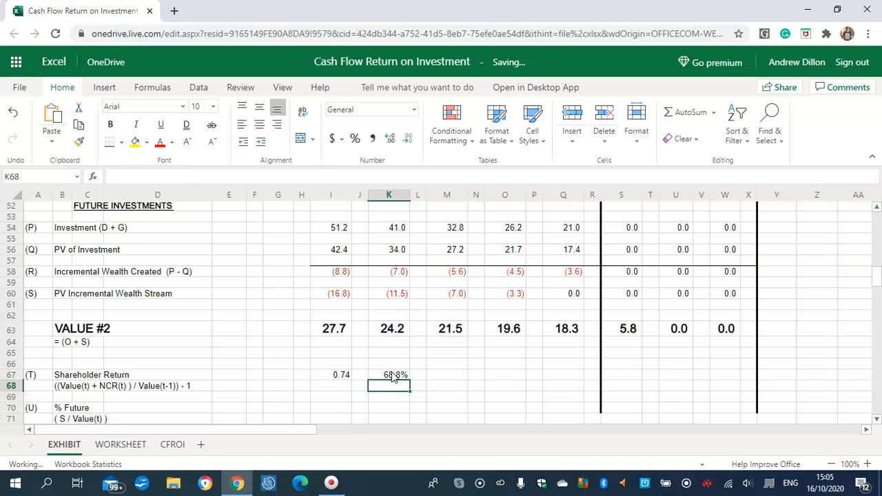
pyautogui.click(396, 376)
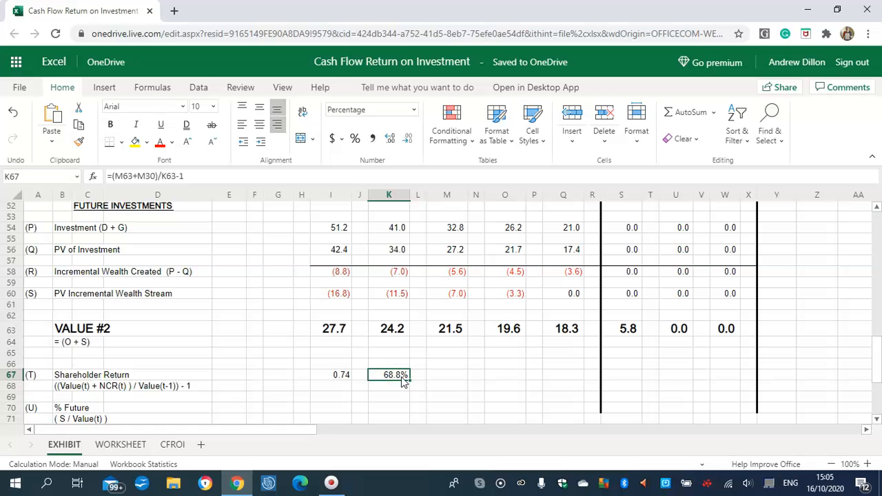
# Enter the Shareholder Return formula =(O63+O30)/M63-1 in cell M67.
pyautogui.click(445, 377)
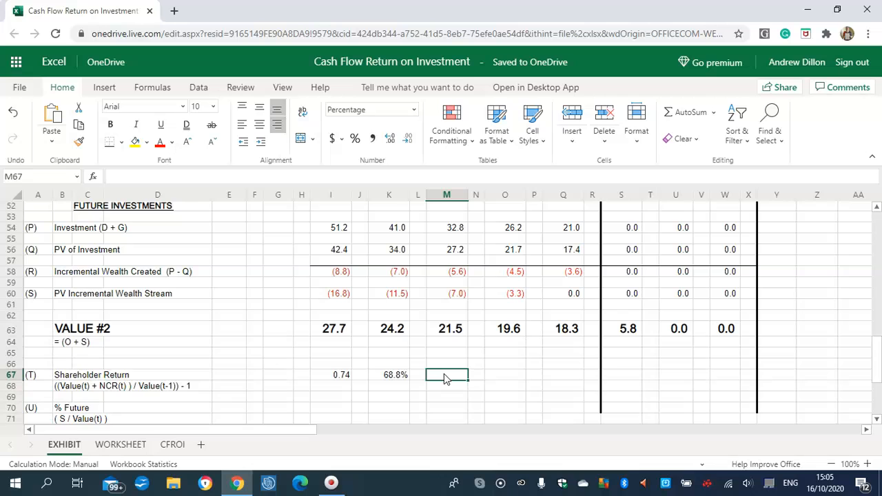
pyautogui.write('=')
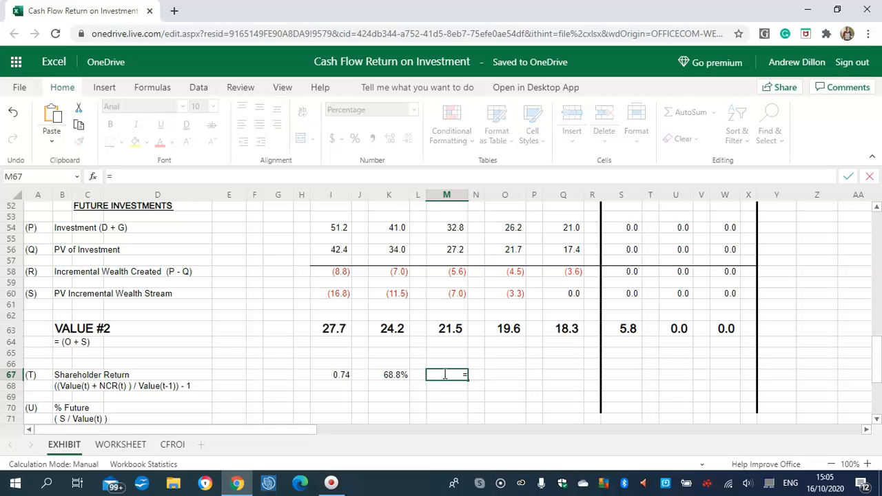
pyautogui.write('(O')
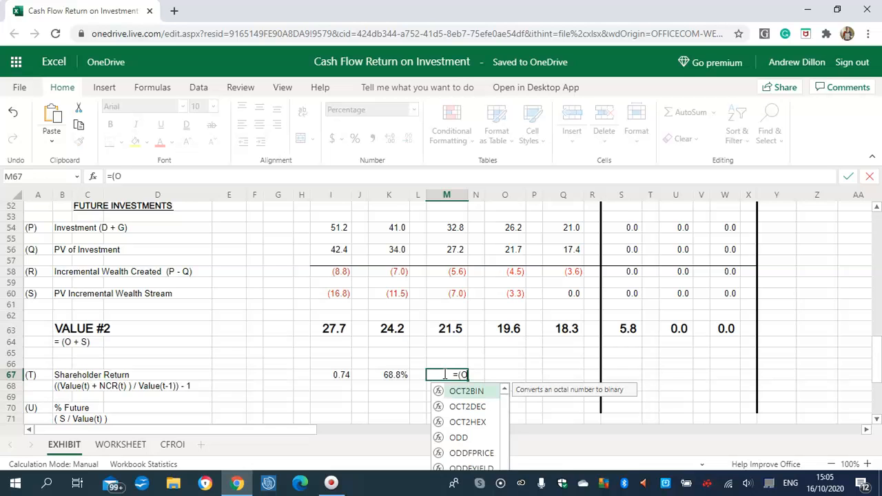
pyautogui.write('6')
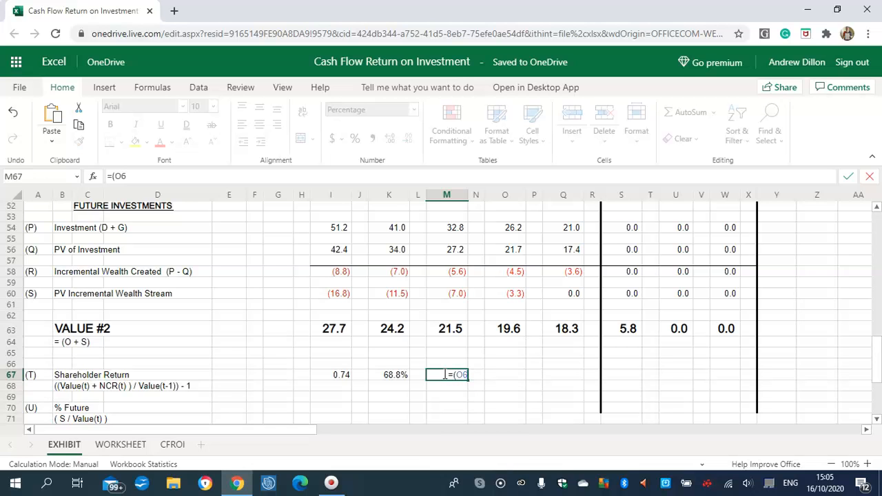
pyautogui.write('3')
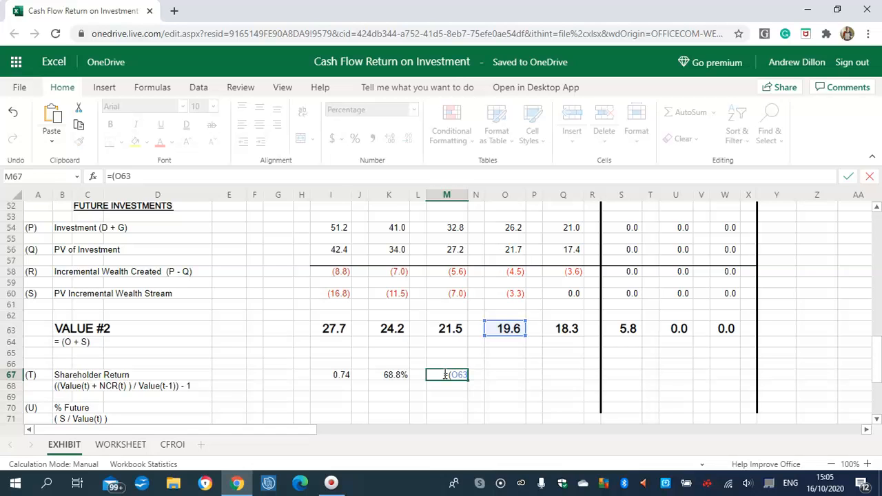
pyautogui.write('+O30')
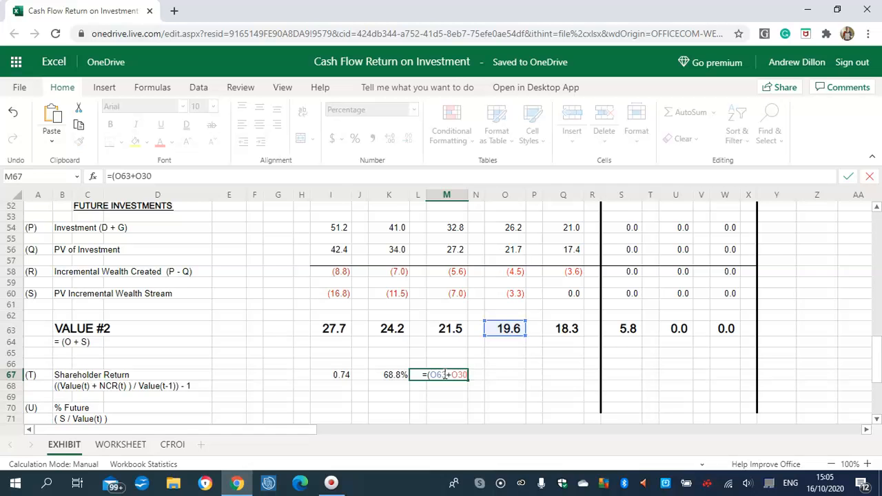
pyautogui.write(')/')
pyautogui.write('M63')
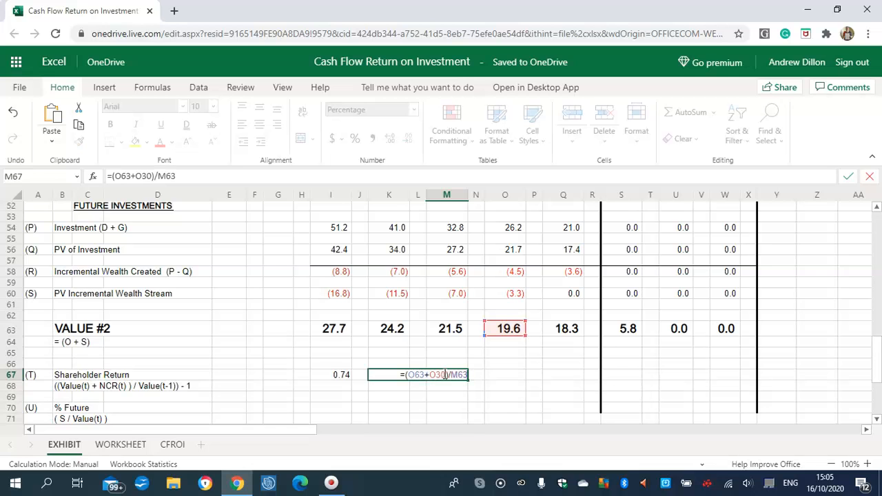
pyautogui.write('-')
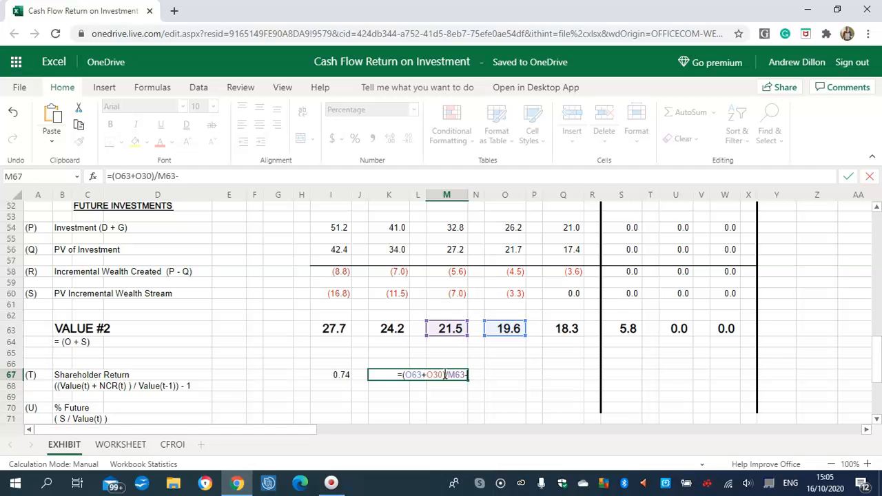
pyautogui.write('1')
pyautogui.press('Return')
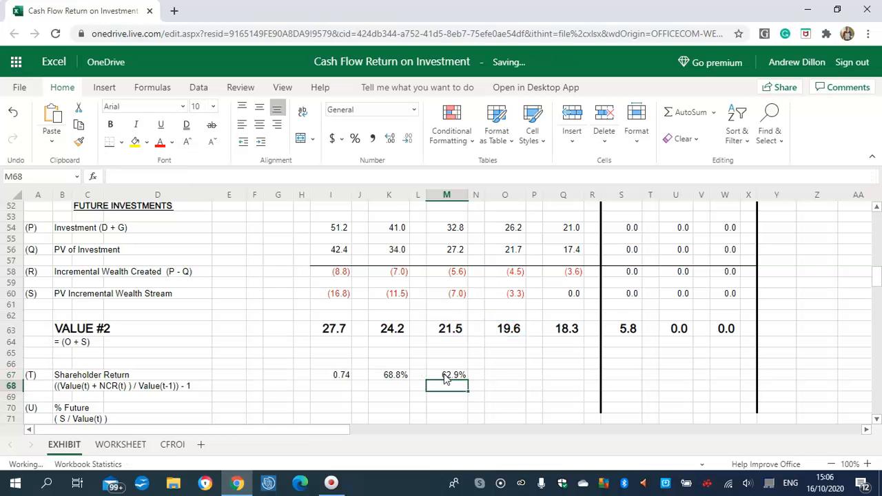
# Enter the Shareholder Return formula =(Q63+Q30)/O63-1 in cell O67.
pyautogui.click(503, 376)
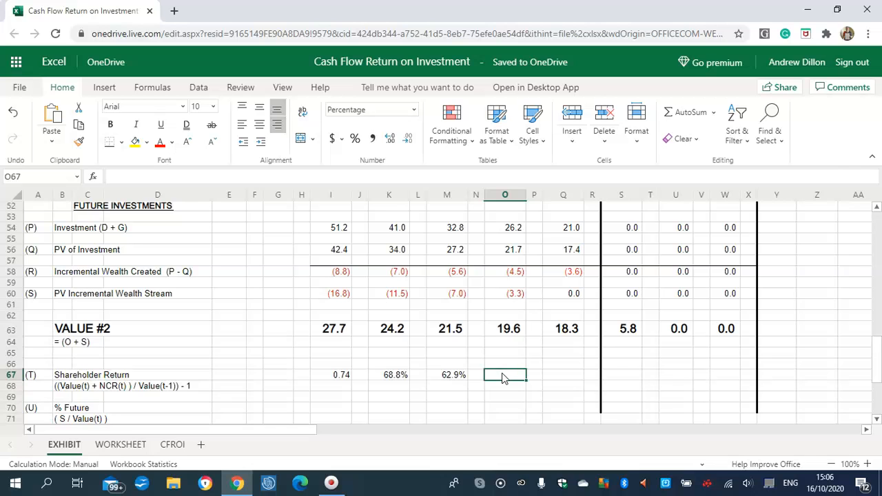
pyautogui.write('=(')
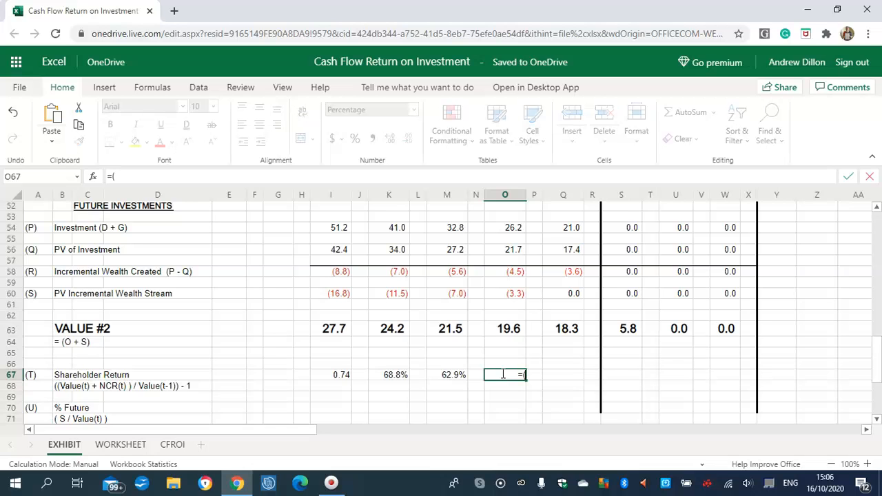
pyautogui.write('Q63')
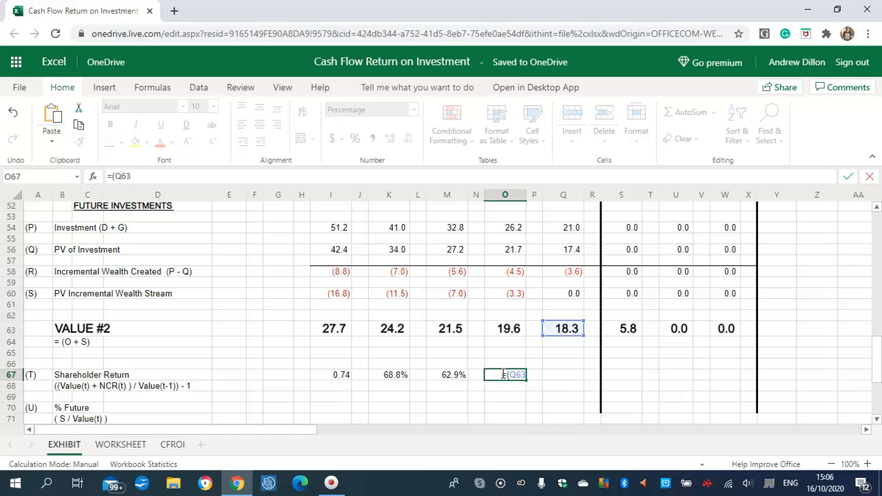
pyautogui.write('+Q30')
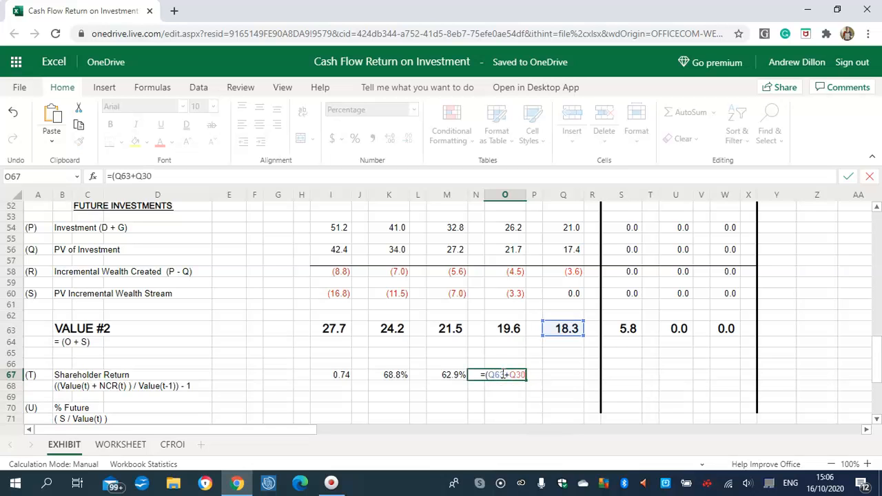
pyautogui.write(')/O6')
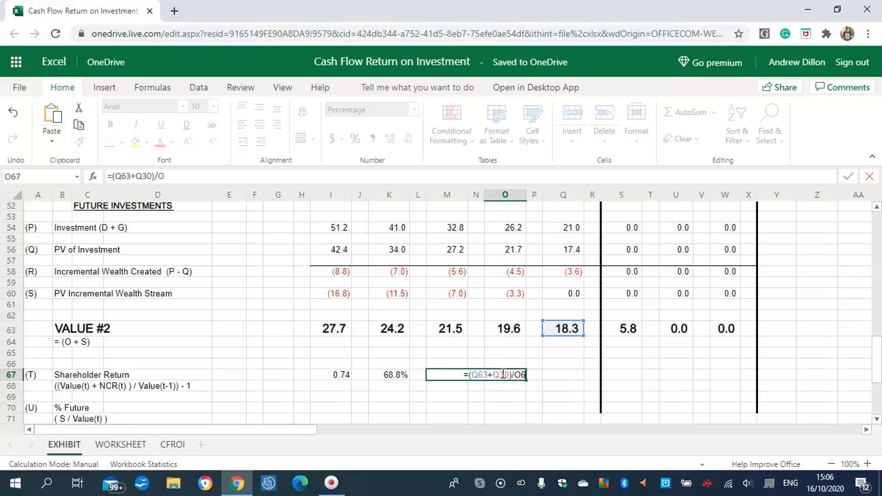
pyautogui.write('3-1')
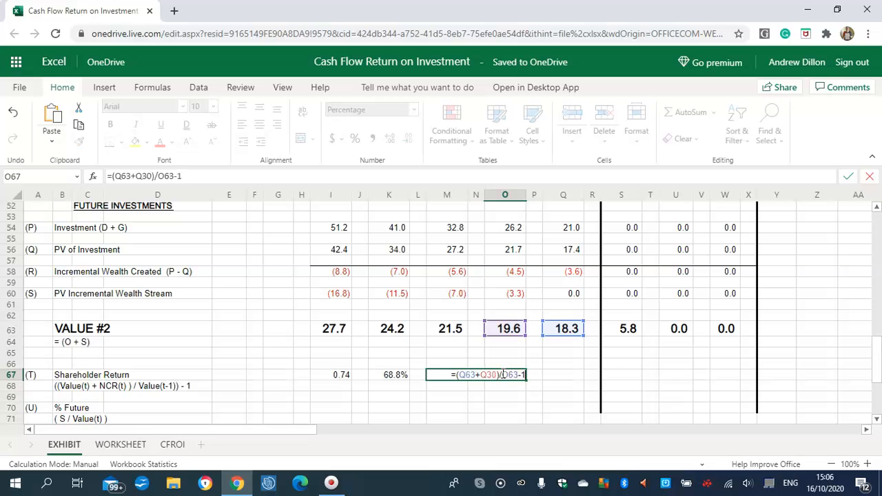
pyautogui.press('Return')
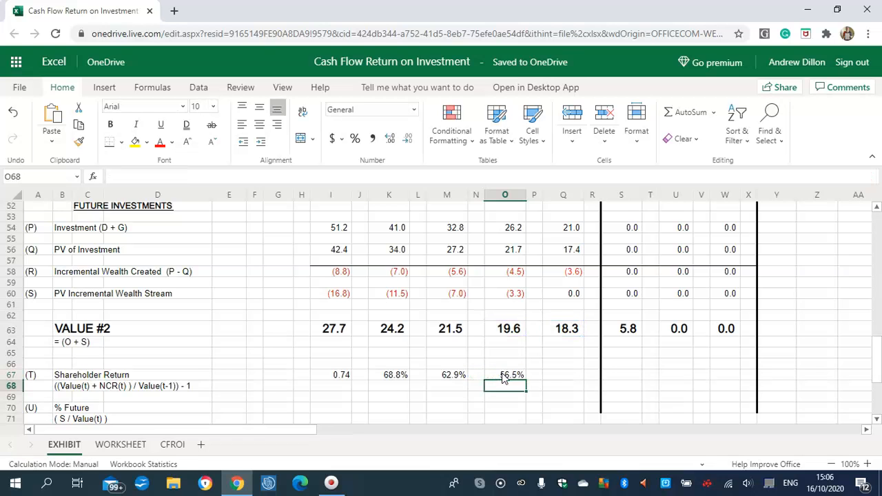
pyautogui.click(504, 375)
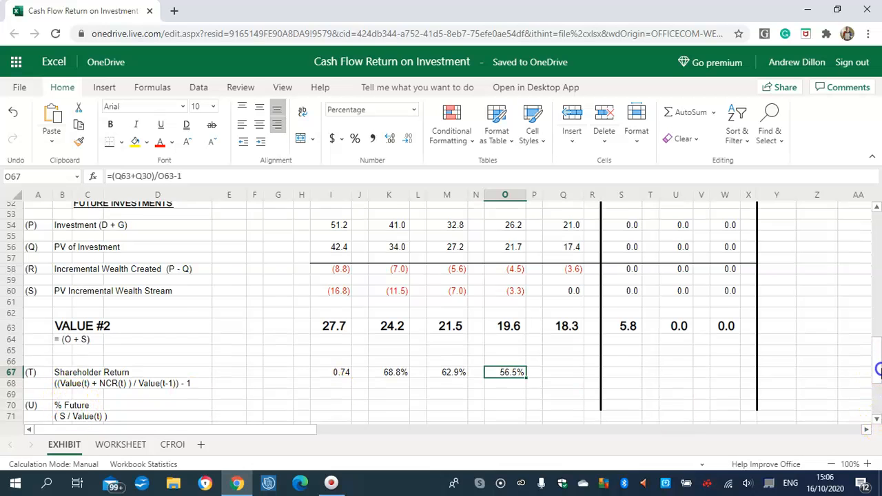
pyautogui.scroll(-1, 879, 369)
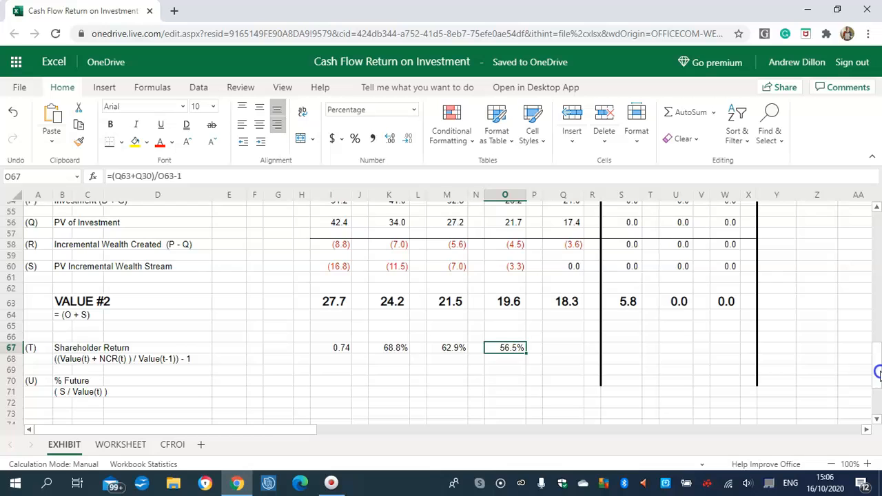
pyautogui.scroll(-1, 879, 373)
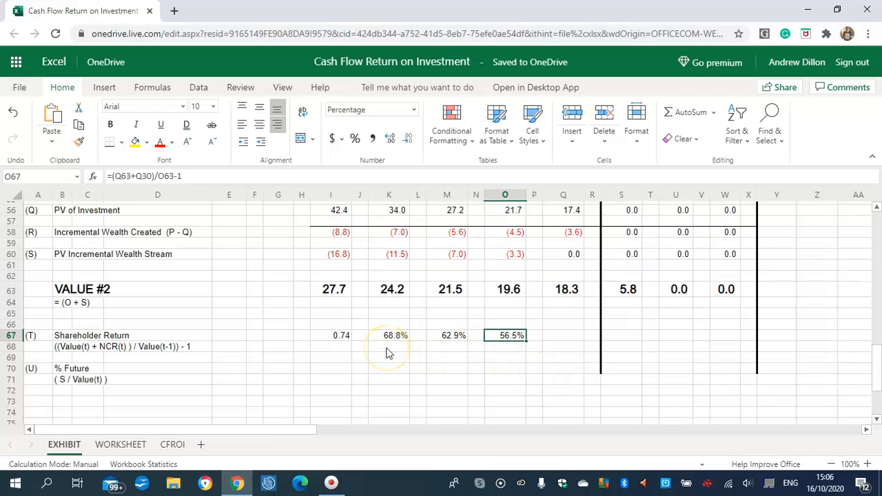